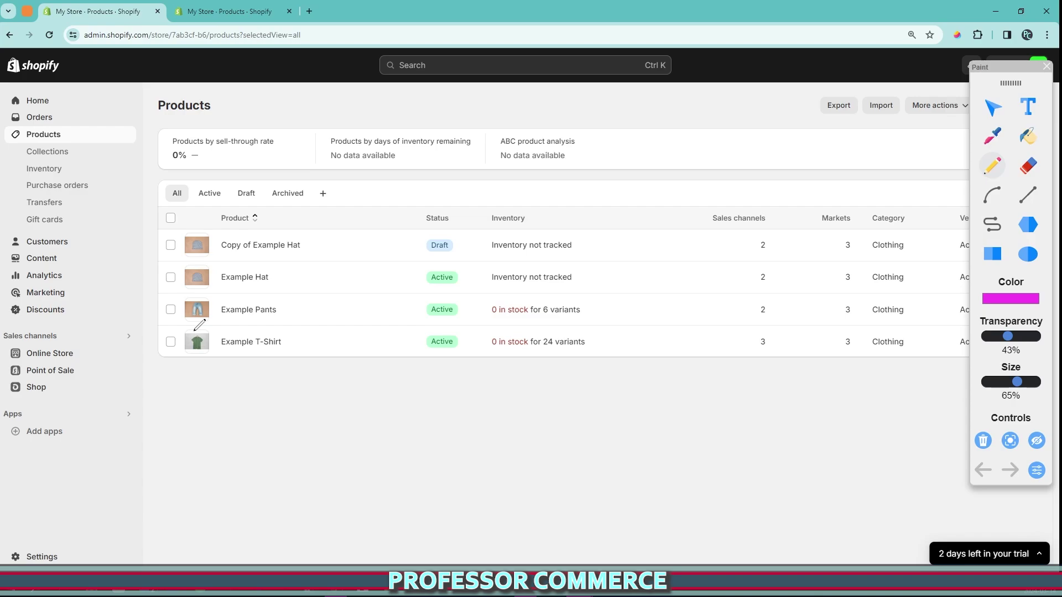
Go to the store's product collections and start creating a new collection
{"action": "left_click_drag", "start_coordinate": [139, 260], "coordinate": [282, 246]}
{"action": "left_click", "coordinate": [992, 110]}
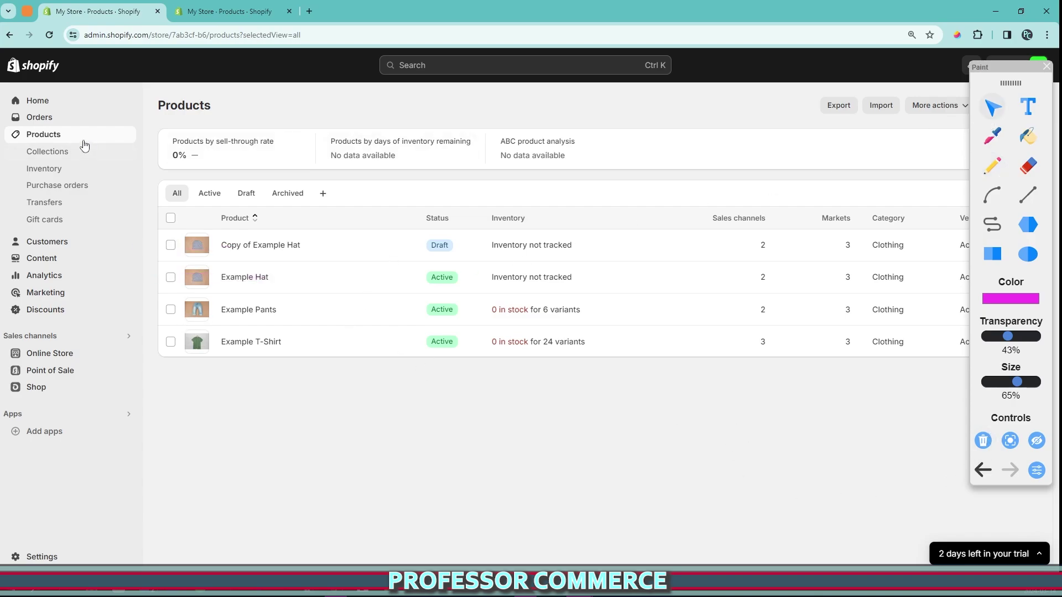
{"action": "left_click", "coordinate": [75, 150]}
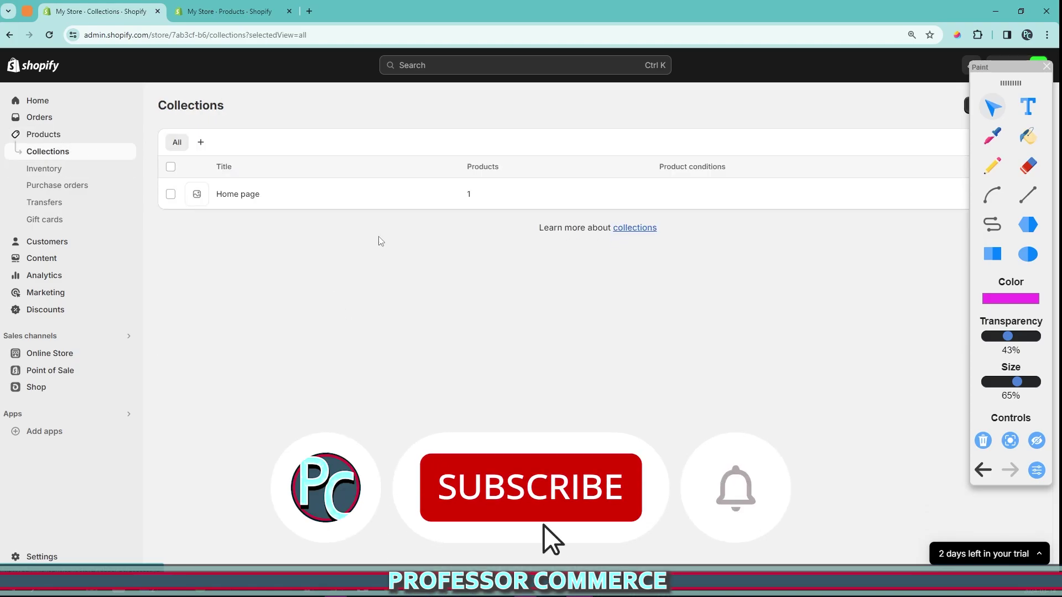
{"action": "left_click_drag", "start_coordinate": [1011, 83], "coordinate": [824, 101]}
{"action": "left_click", "coordinate": [988, 110]}
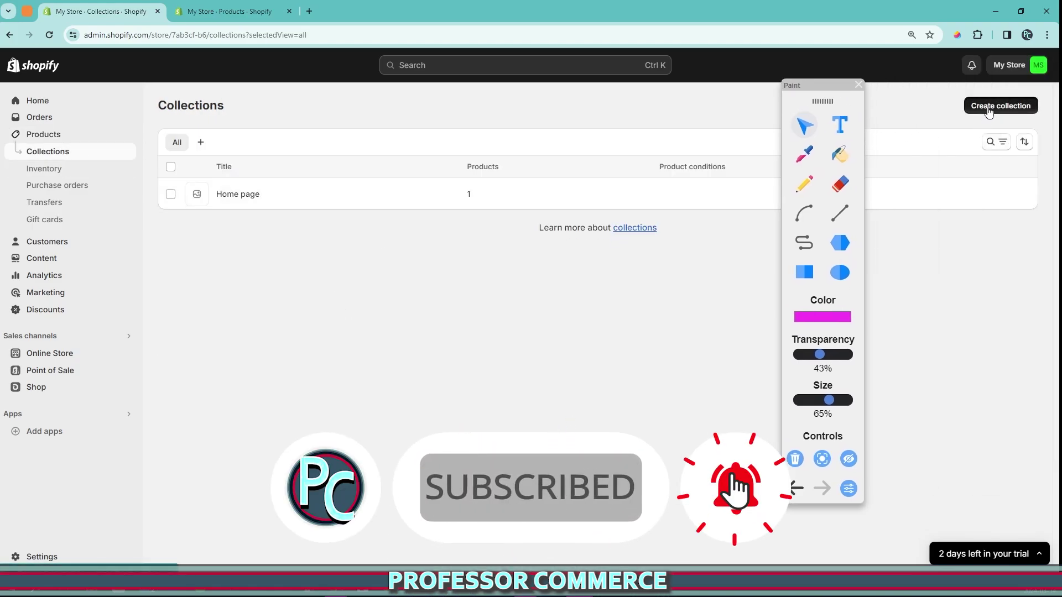
Title the new collection Clothing
{"action": "left_click", "coordinate": [555, 162]}
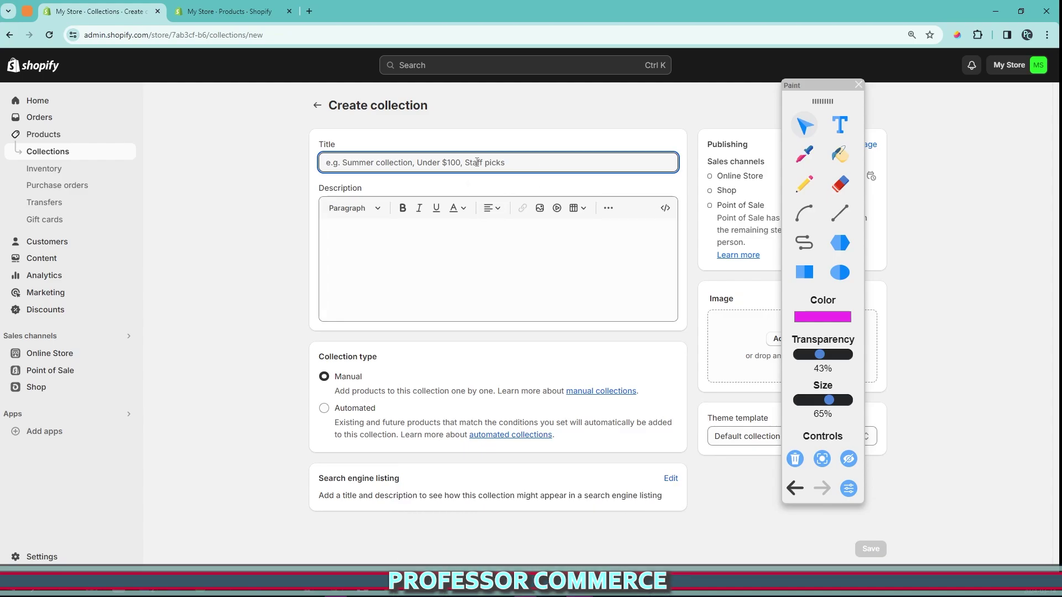
{"action": "type", "text": "Clot"}
{"action": "key", "text": "BackSpace"}
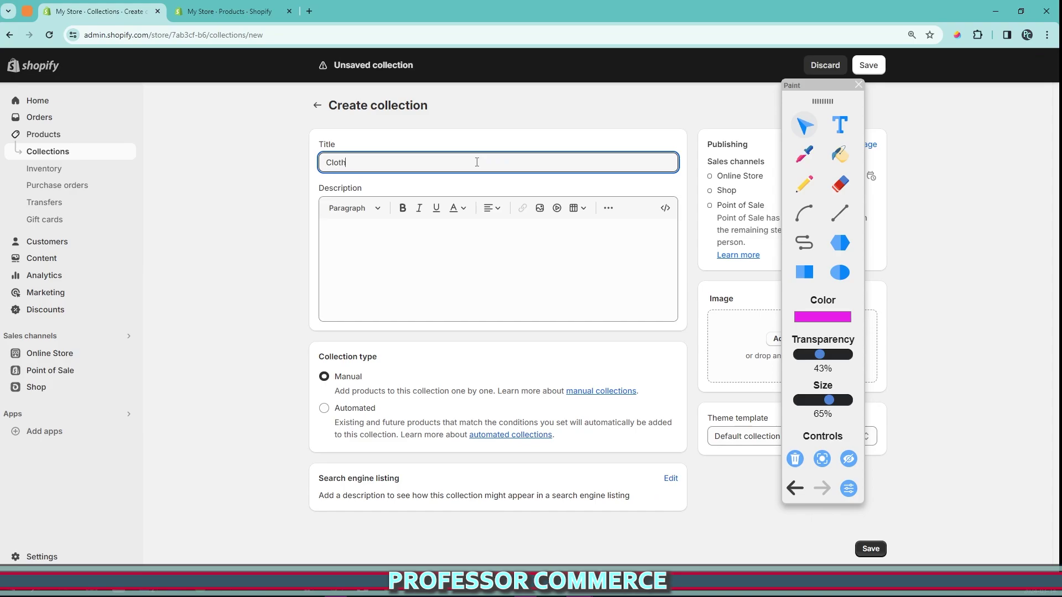
Enter the collection description "This is the best clothing collection EVER!"
{"action": "left_click", "coordinate": [424, 243]}
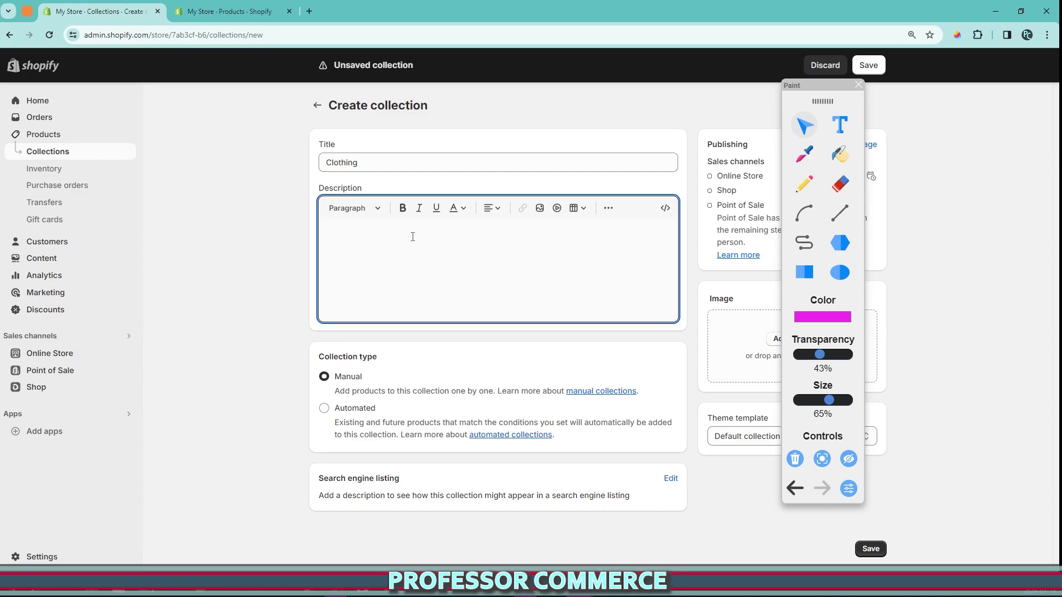
{"action": "type", "text": "This is the best co"}
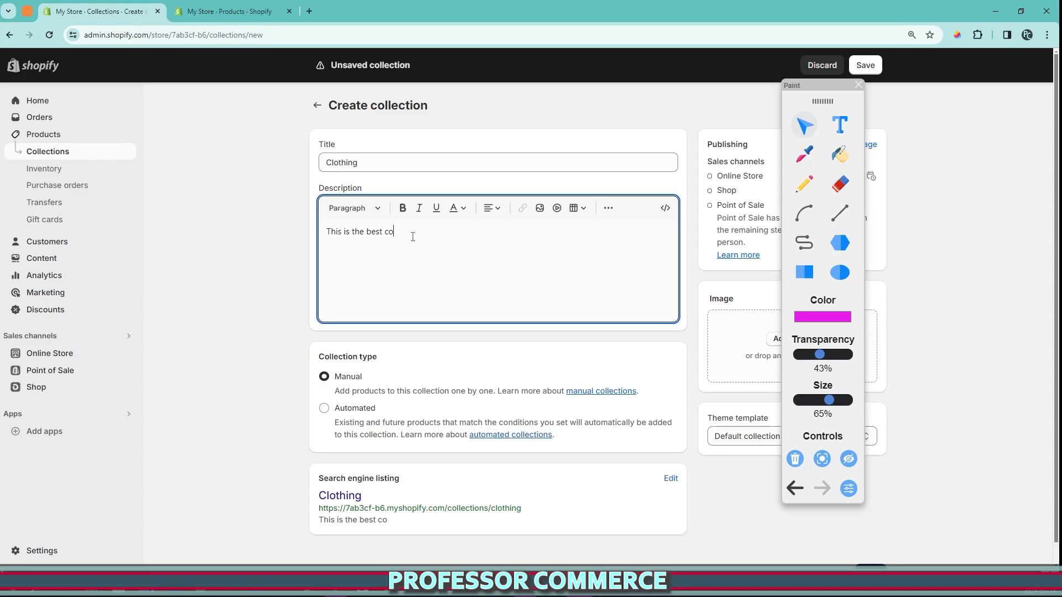
{"action": "key", "text": "BackSpace"}
{"action": "type", "text": "lothing collection EVER!"}
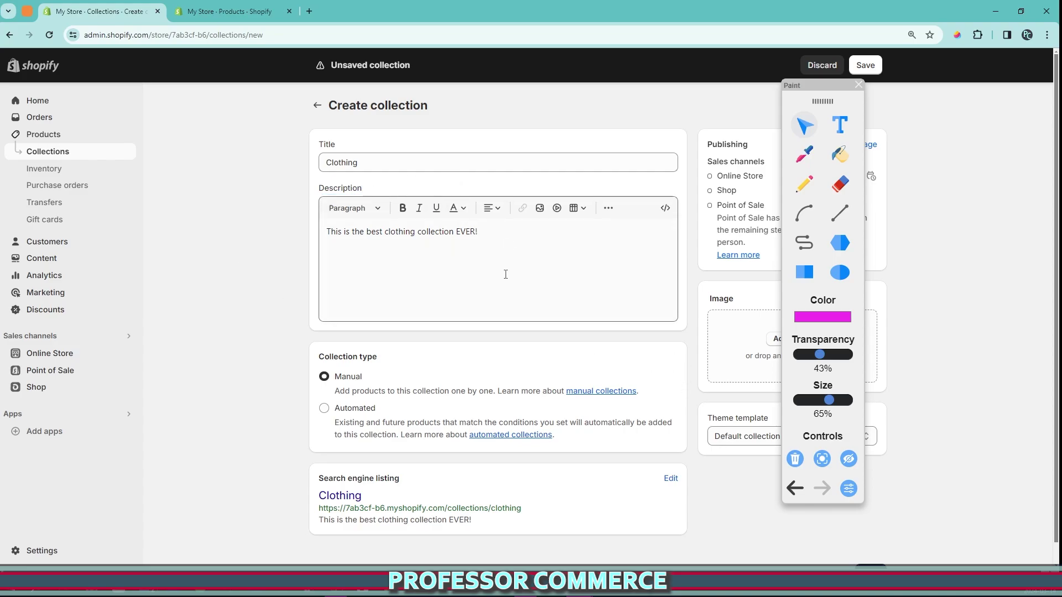
Mark the title, description and image areas of the collection form with freehand pencil strokes and clear the marks
{"action": "left_click_drag", "start_coordinate": [847, 107], "coordinate": [983, 120]}
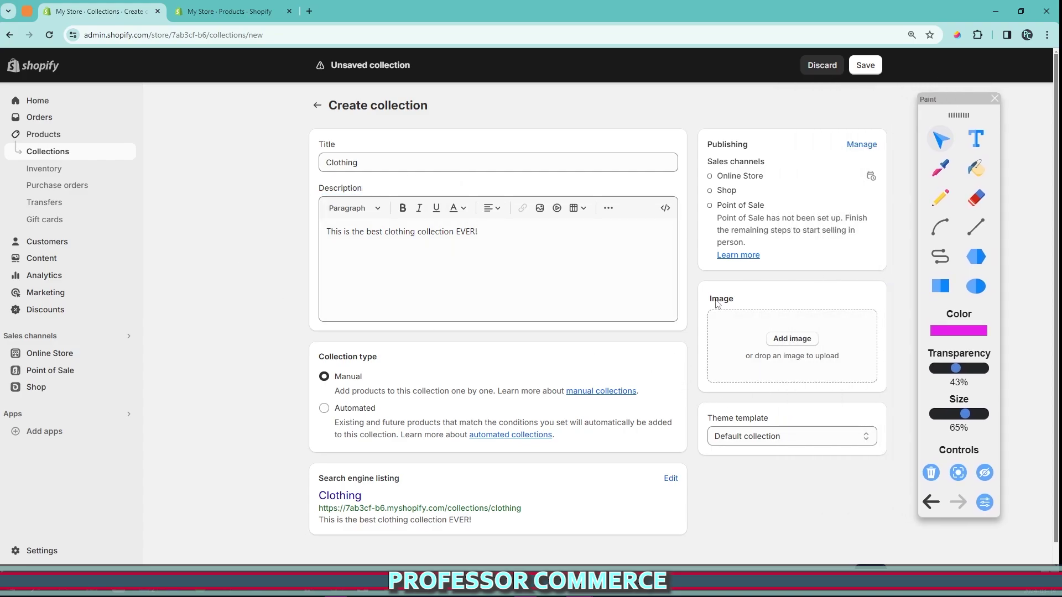
{"action": "left_click", "coordinate": [940, 198]}
{"action": "mouse_move", "coordinate": [293, 135]}
{"action": "left_mouse_down"}
{"action": "mouse_move", "coordinate": [558, 135]}
{"action": "mouse_move", "coordinate": [307, 132]}
{"action": "left_mouse_up"}
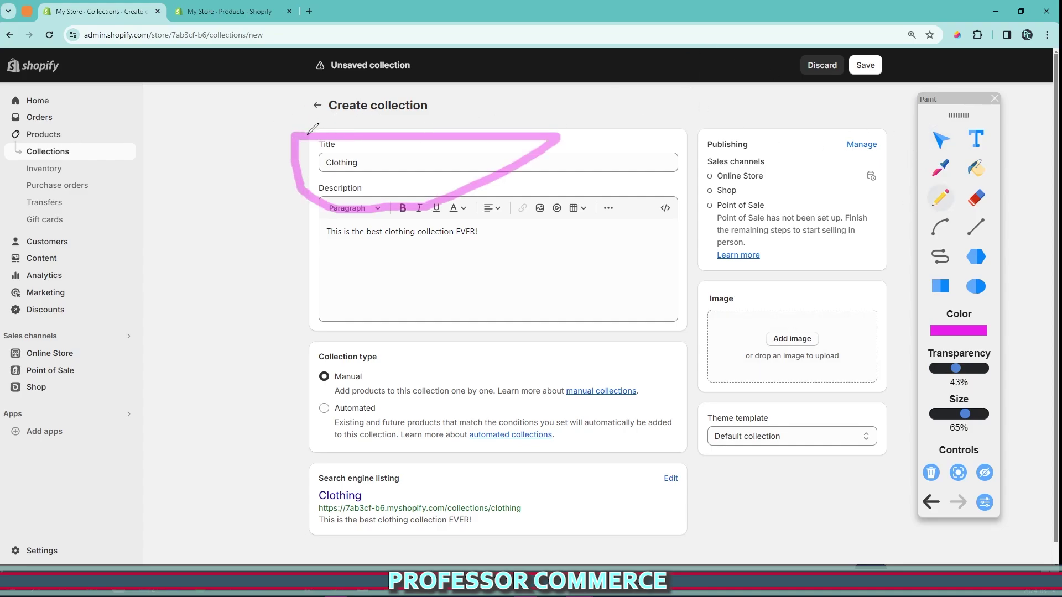
{"action": "mouse_move", "coordinate": [559, 136]}
{"action": "left_mouse_down"}
{"action": "mouse_move", "coordinate": [833, 138]}
{"action": "mouse_move", "coordinate": [497, 218]}
{"action": "mouse_move", "coordinate": [556, 138]}
{"action": "left_mouse_up"}
{"action": "left_click_drag", "start_coordinate": [653, 174], "coordinate": [771, 211]}
{"action": "mouse_move", "coordinate": [311, 253]}
{"action": "left_mouse_down"}
{"action": "mouse_move", "coordinate": [614, 406]}
{"action": "mouse_move", "coordinate": [282, 257]}
{"action": "left_mouse_up"}
{"action": "left_click", "coordinate": [385, 293]}
{"action": "left_click_drag", "start_coordinate": [407, 164], "coordinate": [501, 190]}
{"action": "left_click_drag", "start_coordinate": [646, 184], "coordinate": [656, 205]}
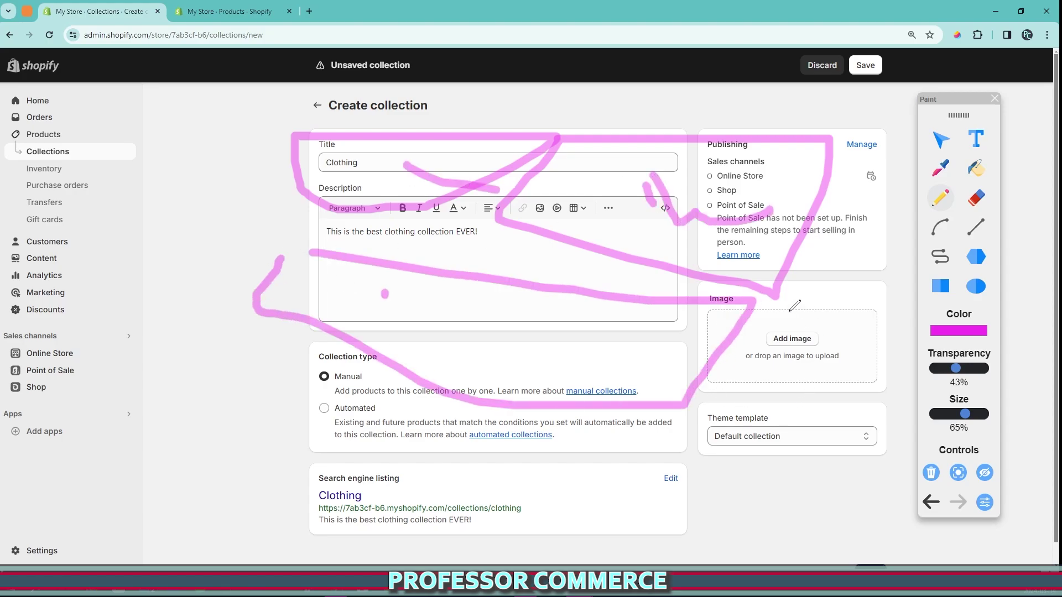
{"action": "mouse_move", "coordinate": [798, 313]}
{"action": "left_mouse_down"}
{"action": "mouse_move", "coordinate": [786, 263]}
{"action": "mouse_move", "coordinate": [690, 225]}
{"action": "left_mouse_up"}
{"action": "left_click", "coordinate": [931, 473]}
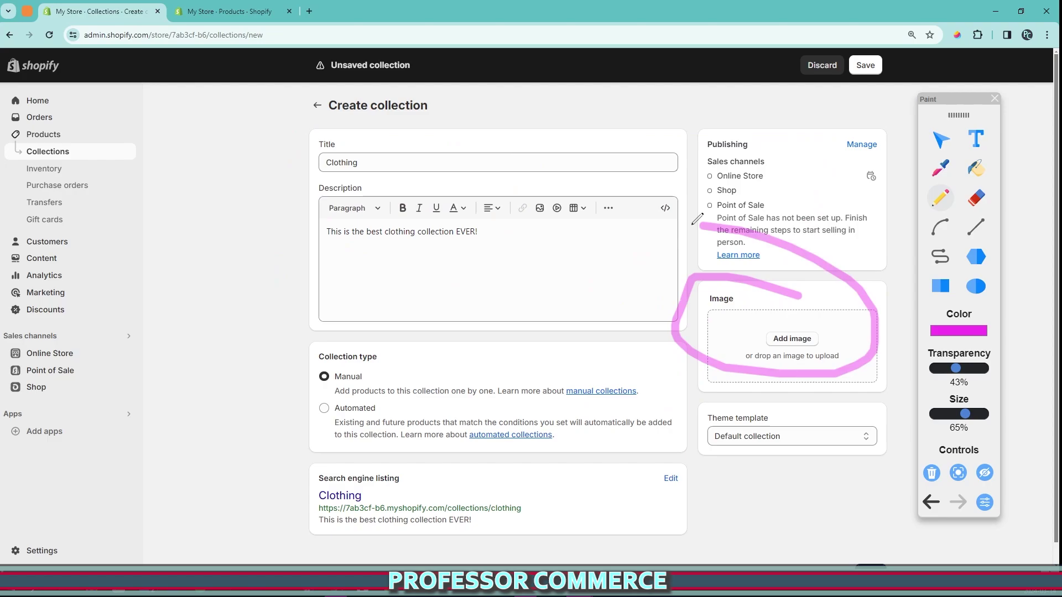
{"action": "mouse_move", "coordinate": [494, 223]}
{"action": "left_mouse_down"}
{"action": "mouse_move", "coordinate": [395, 216]}
{"action": "mouse_move", "coordinate": [400, 153]}
{"action": "mouse_move", "coordinate": [545, 171]}
{"action": "left_mouse_up"}
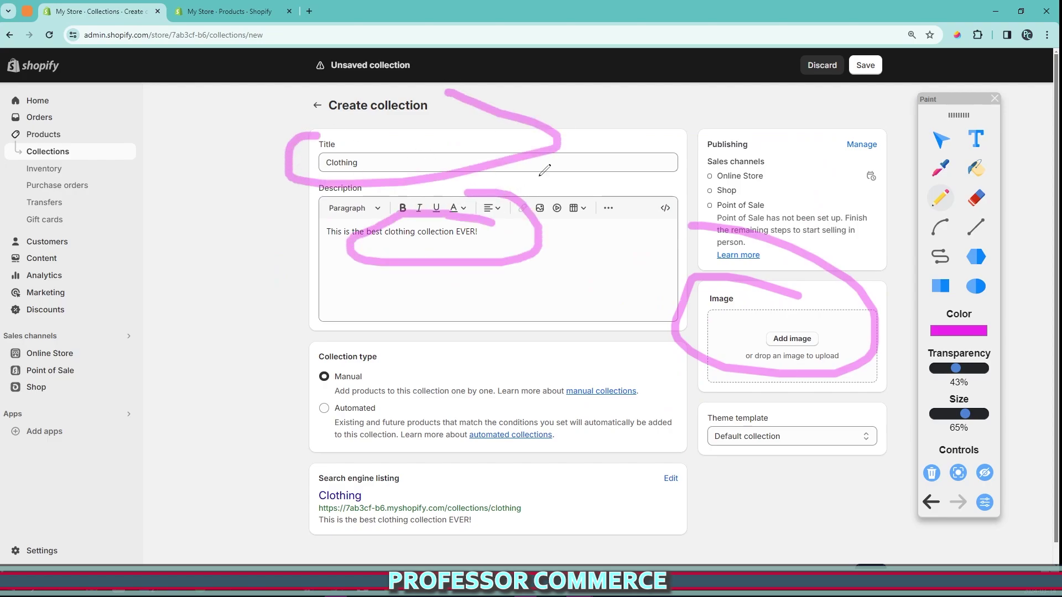
{"action": "left_click", "coordinate": [931, 472]}
Circle the Collection type section and its Manual and Automated options with the pencil, and remove the marks
{"action": "scroll", "coordinate": [351, 366], "scroll_direction": "down", "scroll_amount": 1}
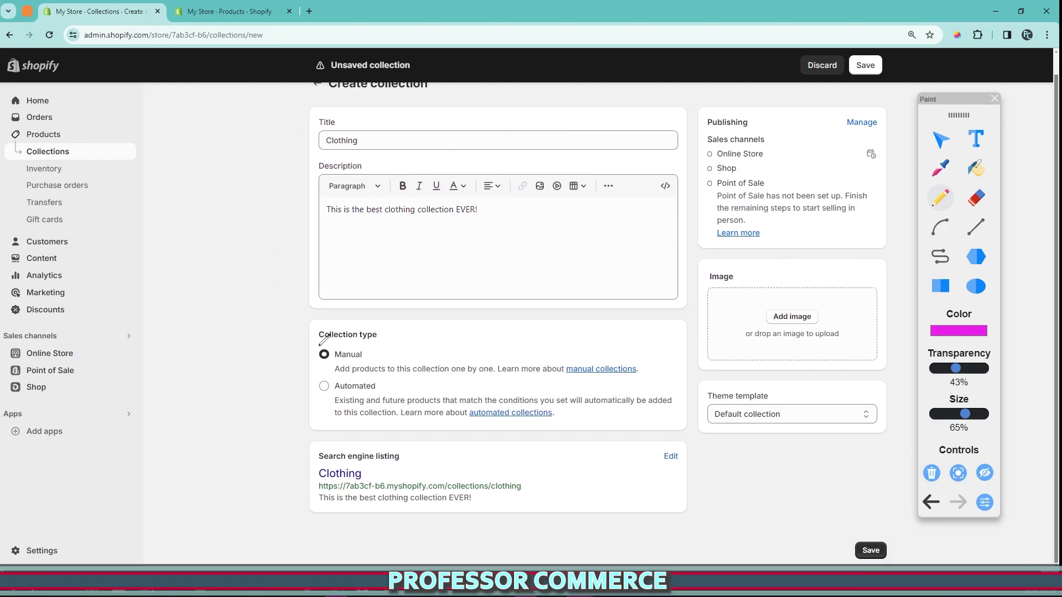
{"action": "mouse_move", "coordinate": [315, 324]}
{"action": "left_mouse_down"}
{"action": "mouse_move", "coordinate": [687, 331]}
{"action": "mouse_move", "coordinate": [620, 437]}
{"action": "mouse_move", "coordinate": [267, 352]}
{"action": "mouse_move", "coordinate": [286, 304]}
{"action": "left_mouse_up"}
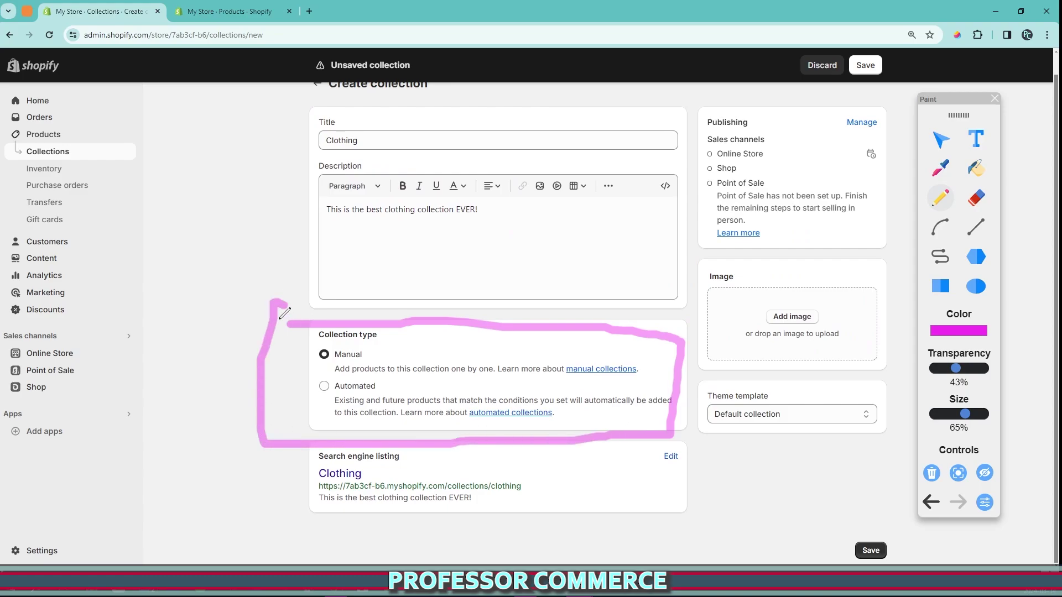
{"action": "mouse_move", "coordinate": [395, 344]}
{"action": "left_mouse_down"}
{"action": "mouse_move", "coordinate": [310, 381]}
{"action": "mouse_move", "coordinate": [332, 364]}
{"action": "left_mouse_up"}
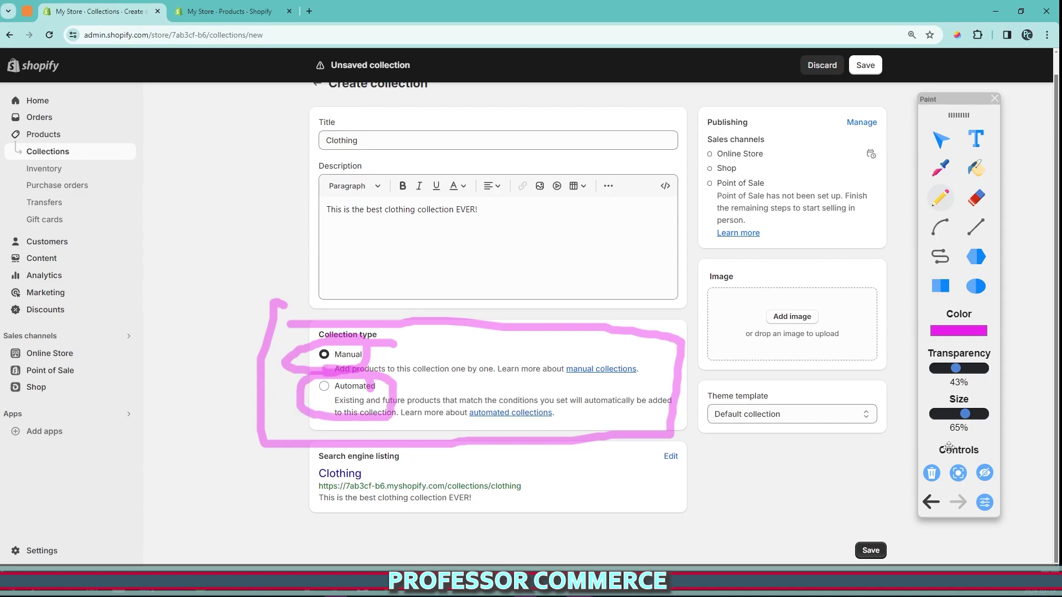
{"action": "left_click", "coordinate": [931, 474]}
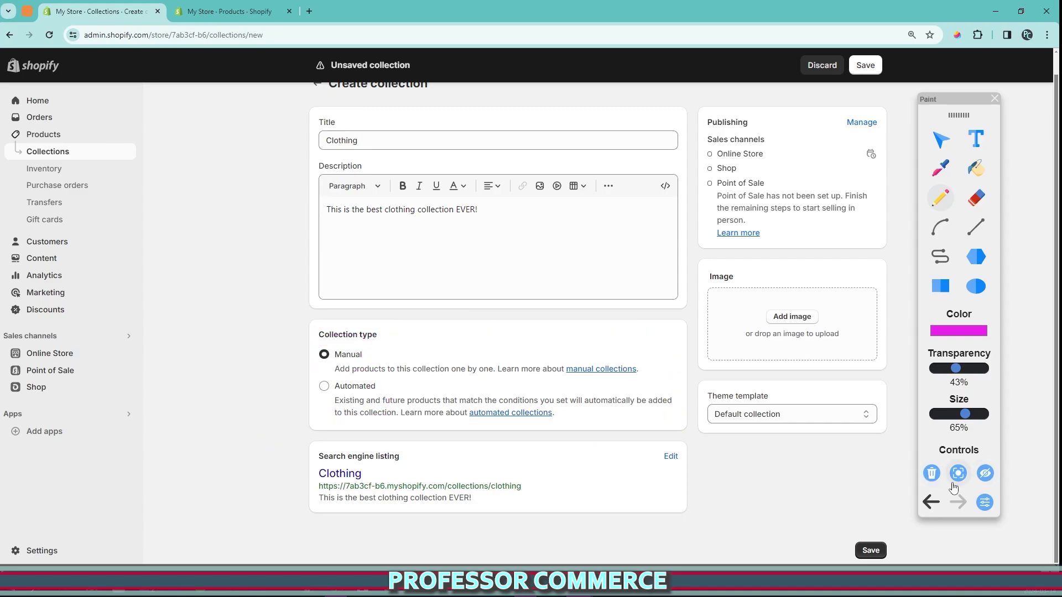
{"action": "mouse_move", "coordinate": [309, 345]}
{"action": "left_mouse_down"}
{"action": "mouse_move", "coordinate": [643, 357]}
{"action": "mouse_move", "coordinate": [298, 370]}
{"action": "mouse_move", "coordinate": [311, 342]}
{"action": "left_mouse_up"}
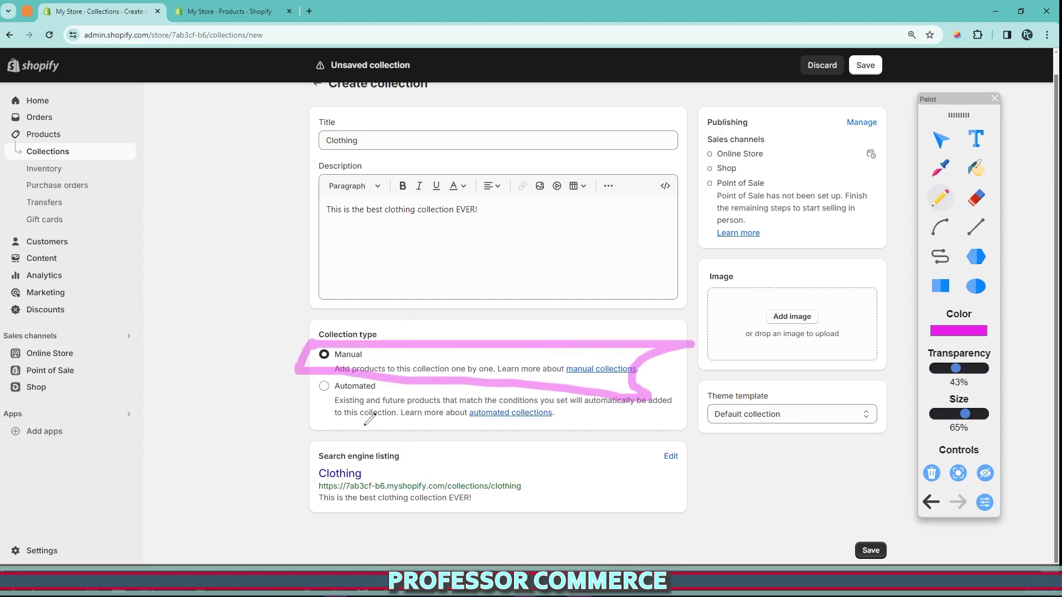
{"action": "key", "text": "ctrl+z"}
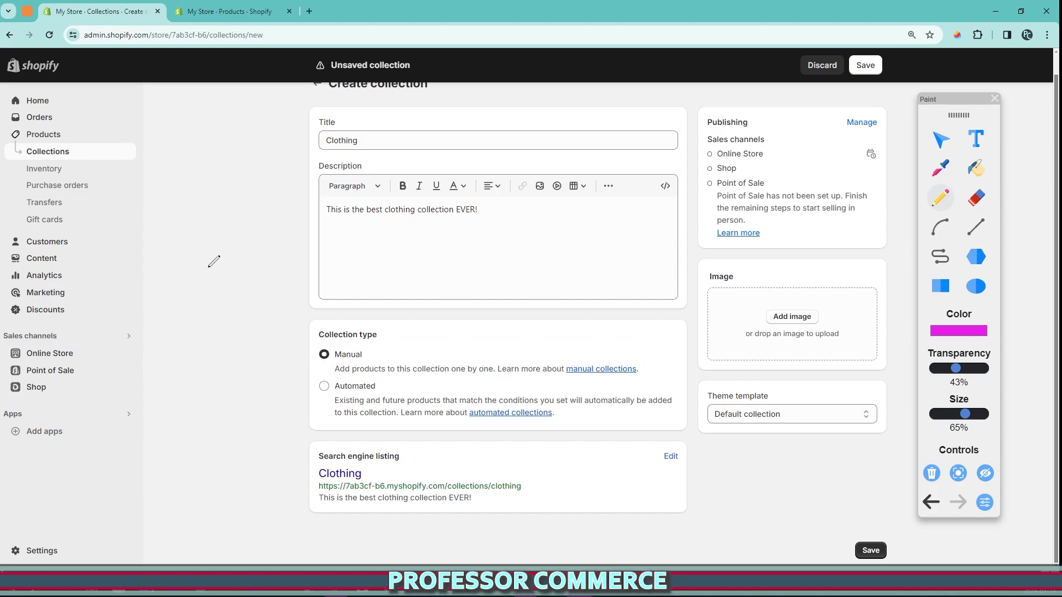
Draw illustrative pencil strokes over the collection form, circle the Automated option, and clear all the marks
{"action": "left_click_drag", "start_coordinate": [228, 303], "coordinate": [226, 384]}
{"action": "mouse_move", "coordinate": [229, 335]}
{"action": "left_mouse_down"}
{"action": "mouse_move", "coordinate": [376, 227]}
{"action": "mouse_move", "coordinate": [397, 259]}
{"action": "left_mouse_up"}
{"action": "mouse_move", "coordinate": [535, 318]}
{"action": "left_mouse_down"}
{"action": "mouse_move", "coordinate": [271, 314]}
{"action": "mouse_move", "coordinate": [377, 338]}
{"action": "left_mouse_up"}
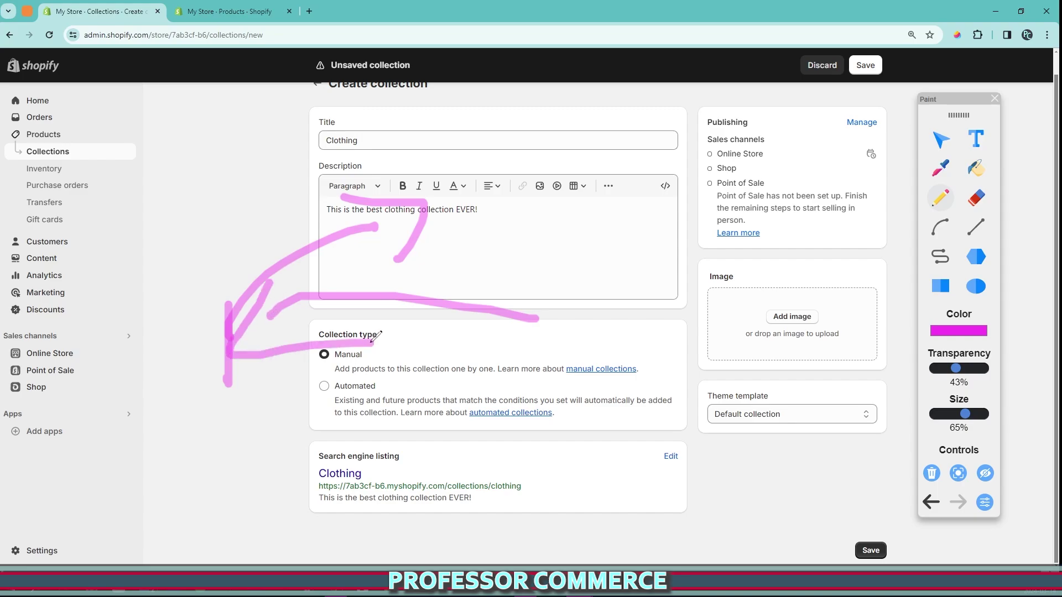
{"action": "left_click", "coordinate": [931, 473]}
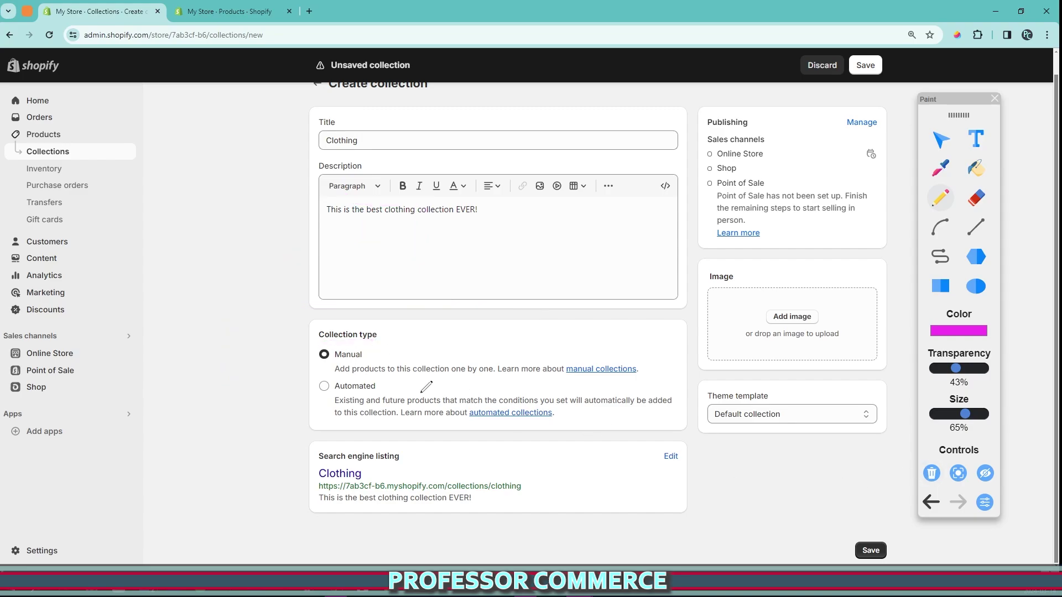
{"action": "left_click_drag", "start_coordinate": [235, 173], "coordinate": [343, 189]}
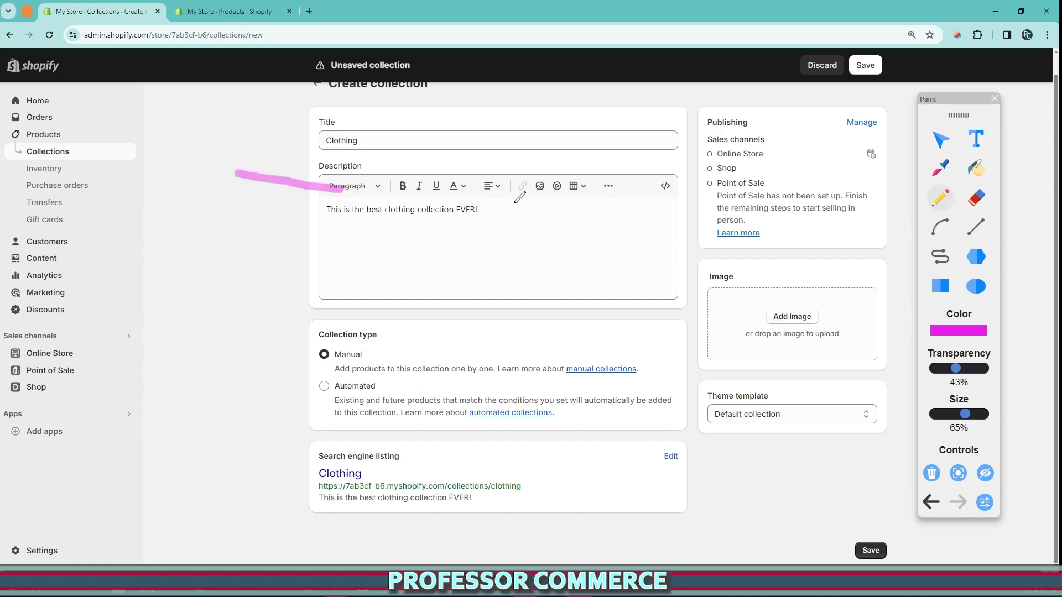
{"action": "left_click_drag", "start_coordinate": [533, 204], "coordinate": [672, 185]}
{"action": "left_click_drag", "start_coordinate": [746, 190], "coordinate": [773, 191]}
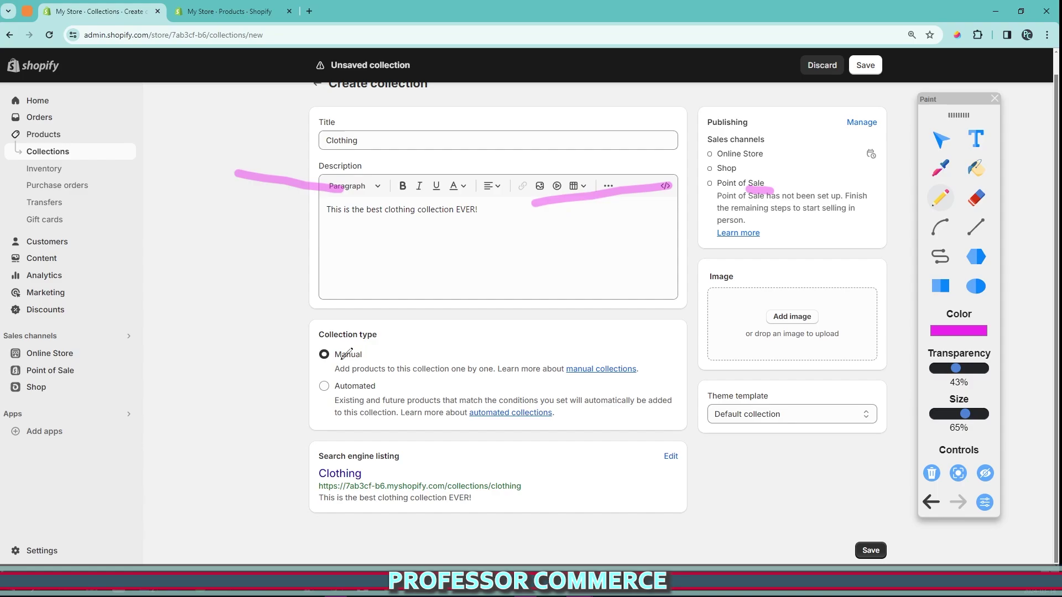
{"action": "left_click", "coordinate": [931, 474]}
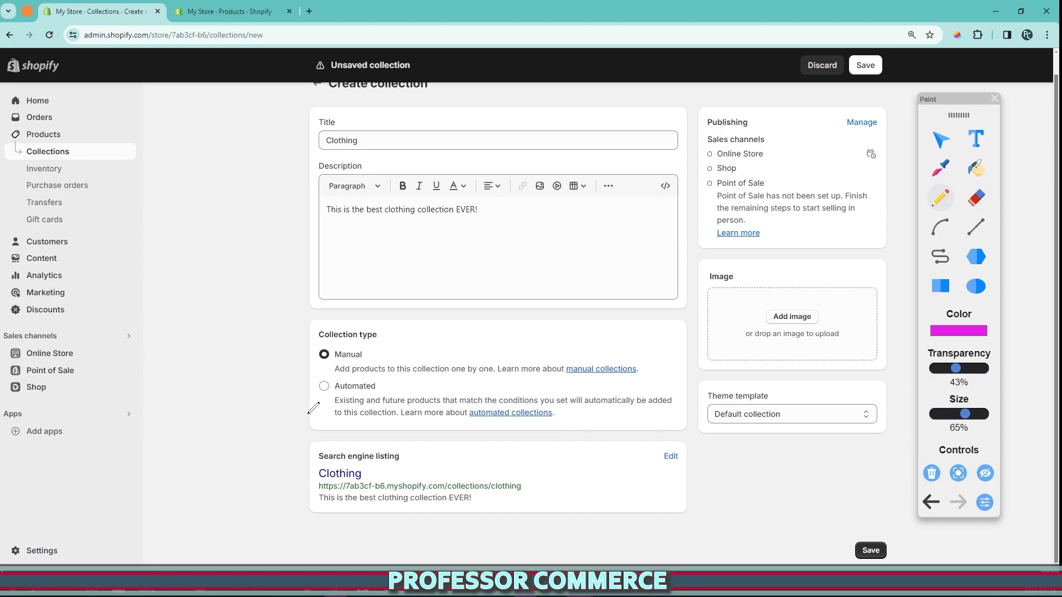
{"action": "mouse_move", "coordinate": [307, 380]}
{"action": "left_mouse_down"}
{"action": "mouse_move", "coordinate": [460, 387]}
{"action": "mouse_move", "coordinate": [332, 439]}
{"action": "mouse_move", "coordinate": [319, 382]}
{"action": "left_mouse_up"}
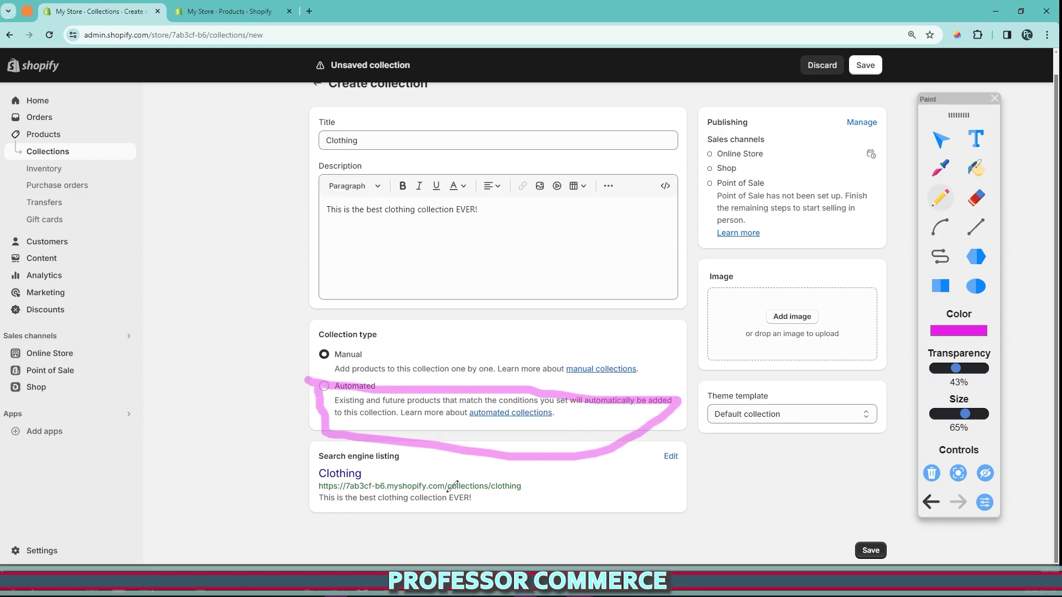
{"action": "left_click", "coordinate": [931, 474]}
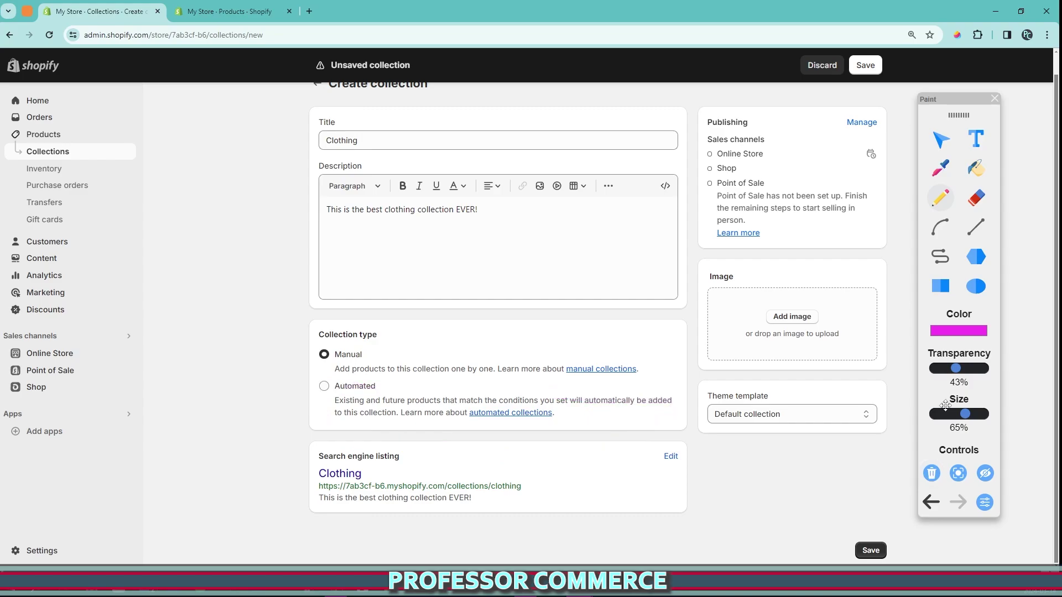
Set the collection type to Automated
{"action": "left_click", "coordinate": [940, 140]}
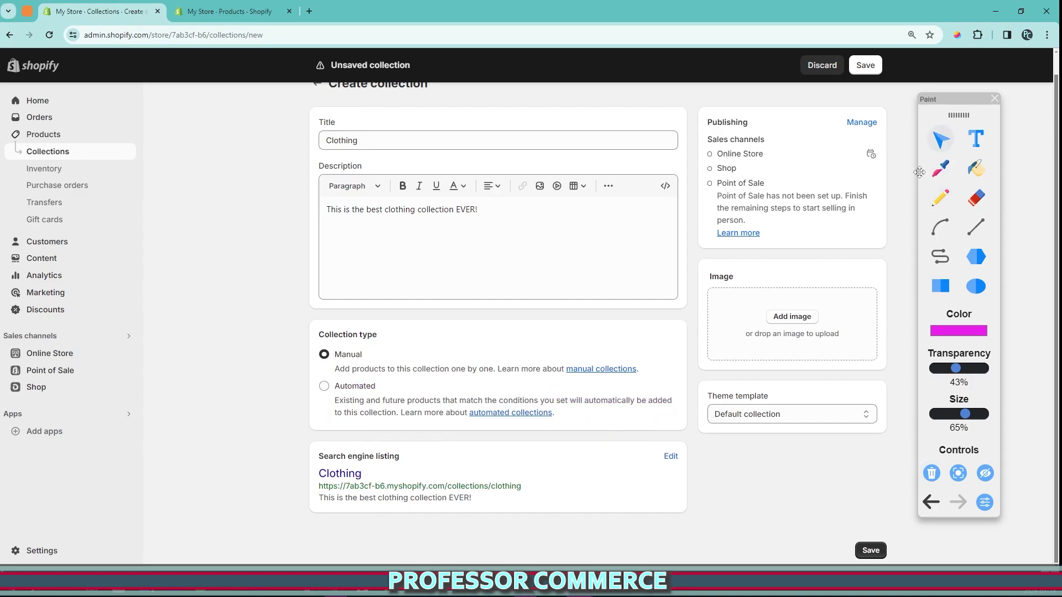
{"action": "left_click", "coordinate": [324, 389]}
{"action": "scroll", "coordinate": [514, 420], "scroll_direction": "down", "scroll_amount": 2}
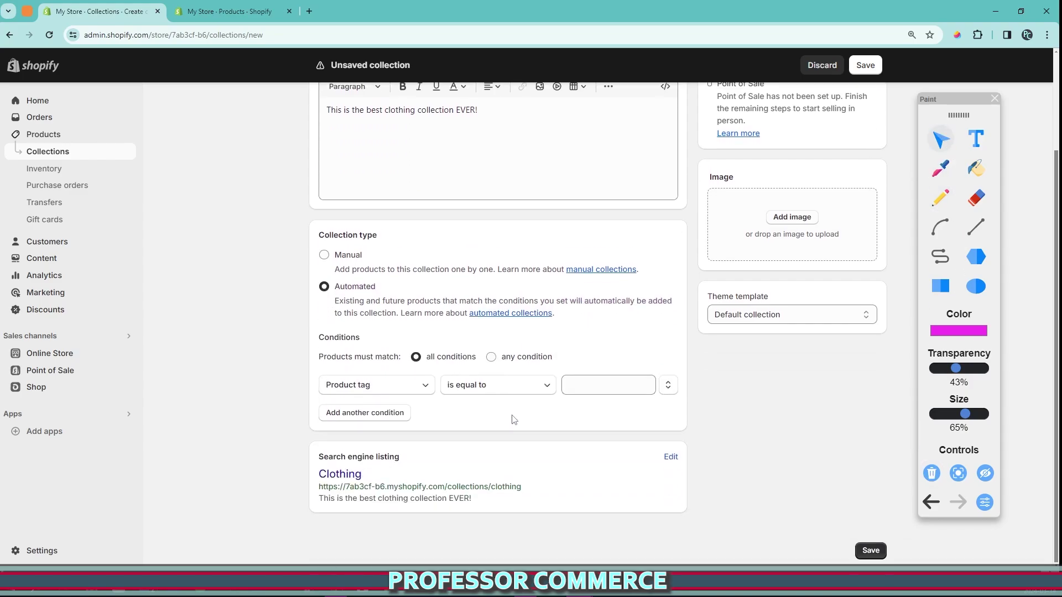
Circle the Conditions section with the pencil, clear the mark and return to the normal pointer
{"action": "left_click", "coordinate": [941, 197]}
{"action": "left_click_drag", "start_coordinate": [291, 321], "coordinate": [570, 376]}
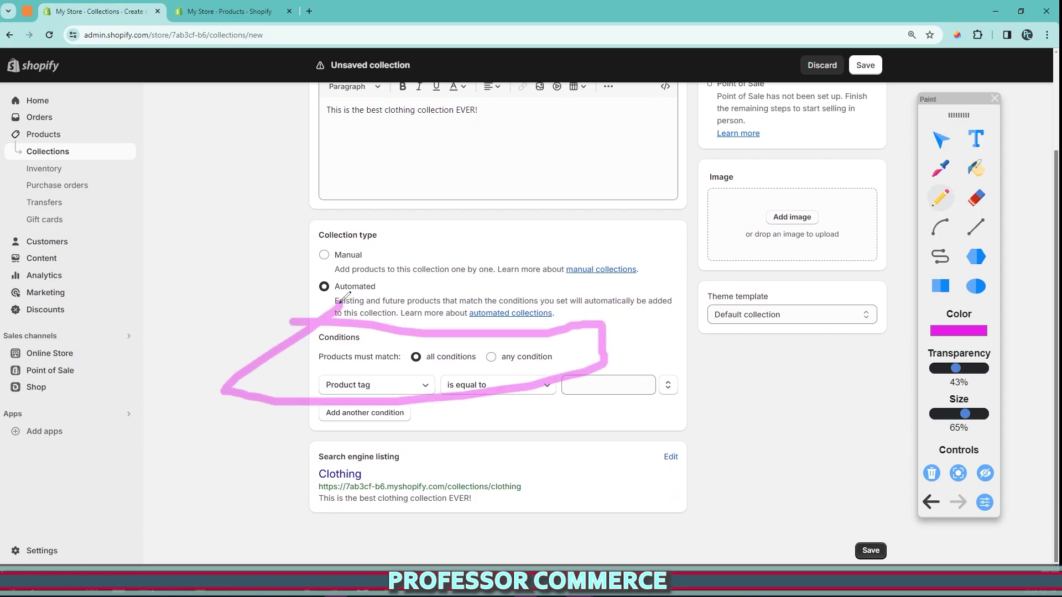
{"action": "left_click", "coordinate": [931, 474]}
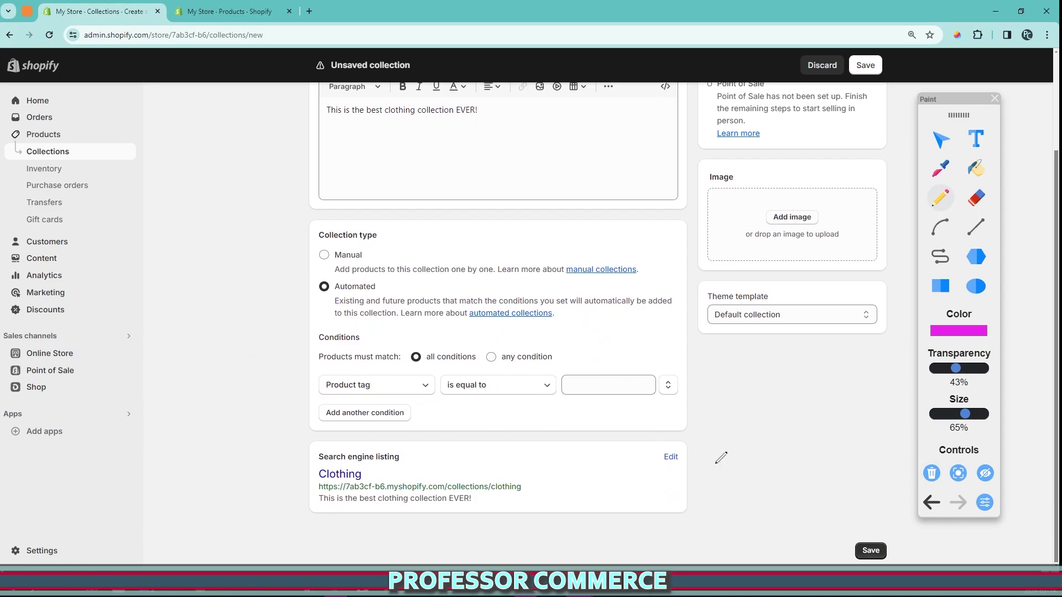
{"action": "left_click", "coordinate": [941, 139]}
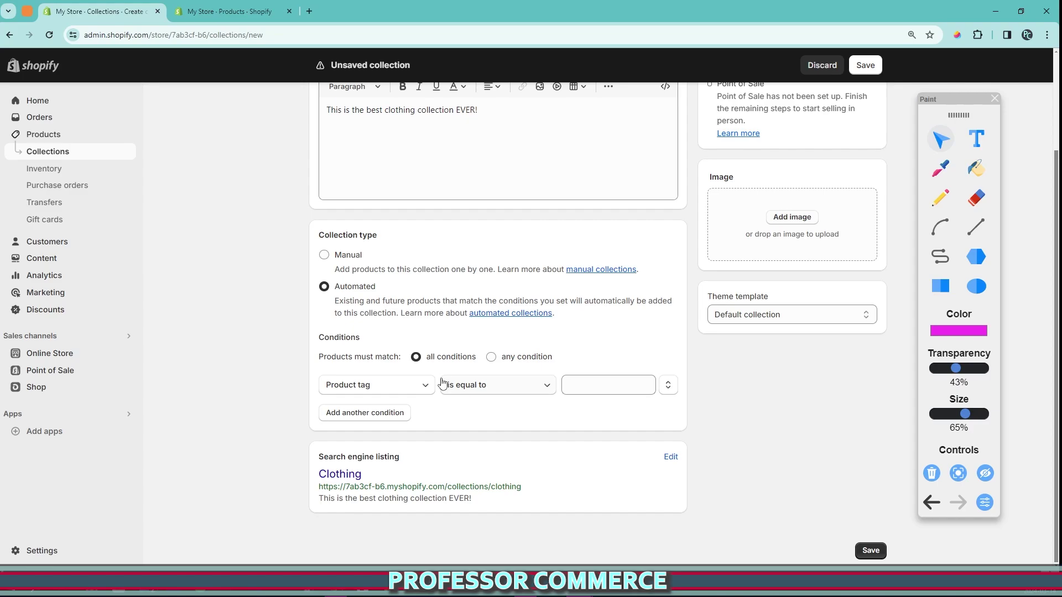
Open the condition's product field choices and compare them with the title and organization details of the Example Hat product
{"action": "left_click", "coordinate": [423, 383]}
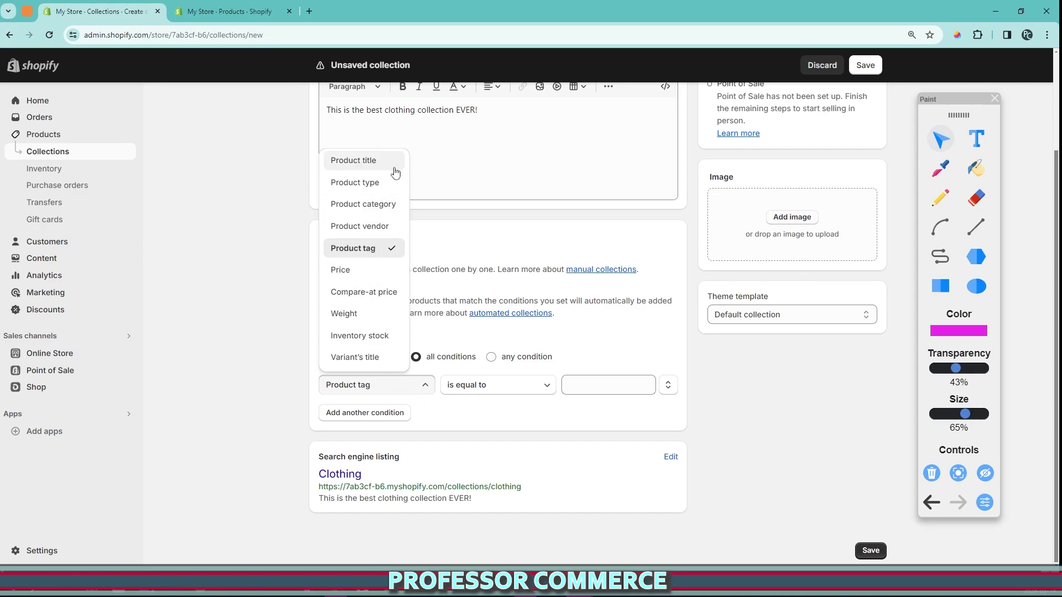
{"action": "left_click", "coordinate": [232, 11]}
{"action": "left_click", "coordinate": [308, 279]}
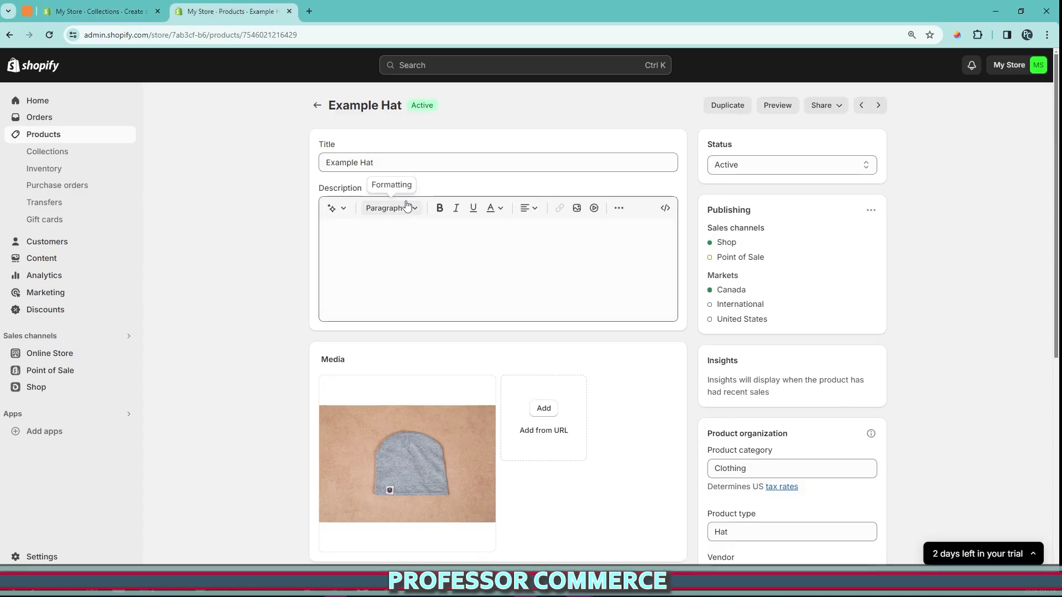
{"action": "left_click_drag", "start_coordinate": [375, 162], "coordinate": [325, 162]}
{"action": "left_click", "coordinate": [391, 162]}
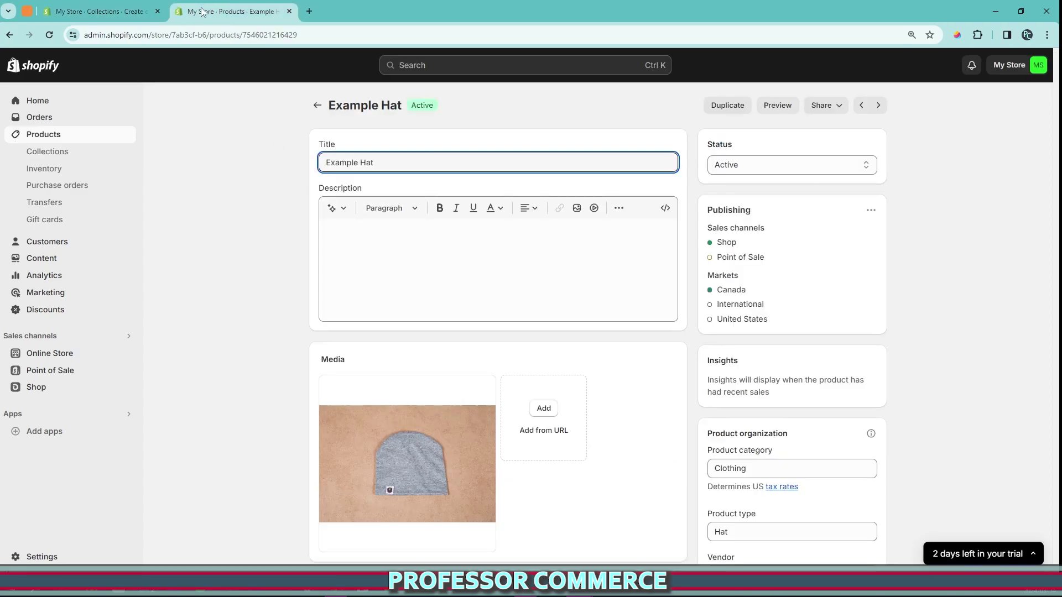
{"action": "scroll", "coordinate": [791, 307], "scroll_direction": "down", "scroll_amount": 4}
{"action": "scroll", "coordinate": [791, 307], "scroll_direction": "up", "scroll_amount": 5}
{"action": "scroll", "coordinate": [849, 324], "scroll_direction": "down", "scroll_amount": 5}
{"action": "left_click", "coordinate": [852, 311]}
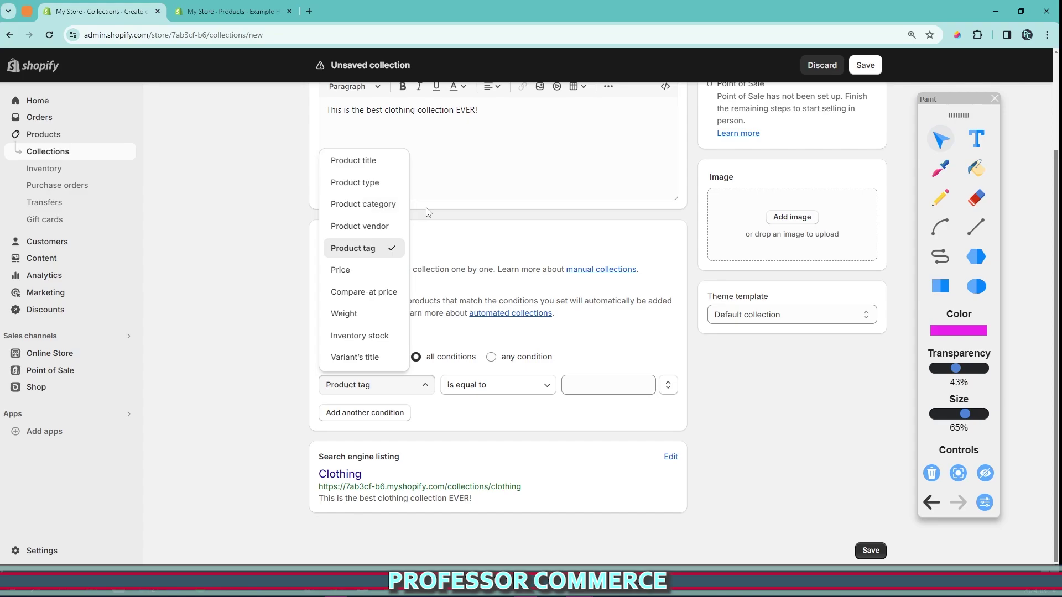
Compare the condition's field choices with the Example Hat's product category and vendor, and return to the collection form
{"action": "left_click", "coordinate": [189, 8]}
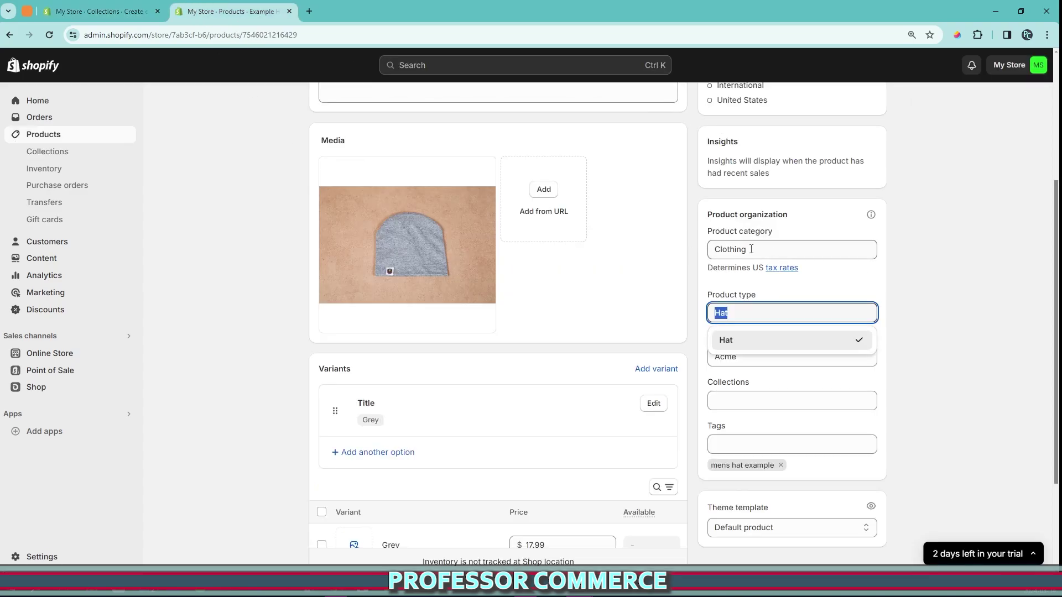
{"action": "left_click", "coordinate": [775, 244]}
{"action": "left_click", "coordinate": [952, 272]}
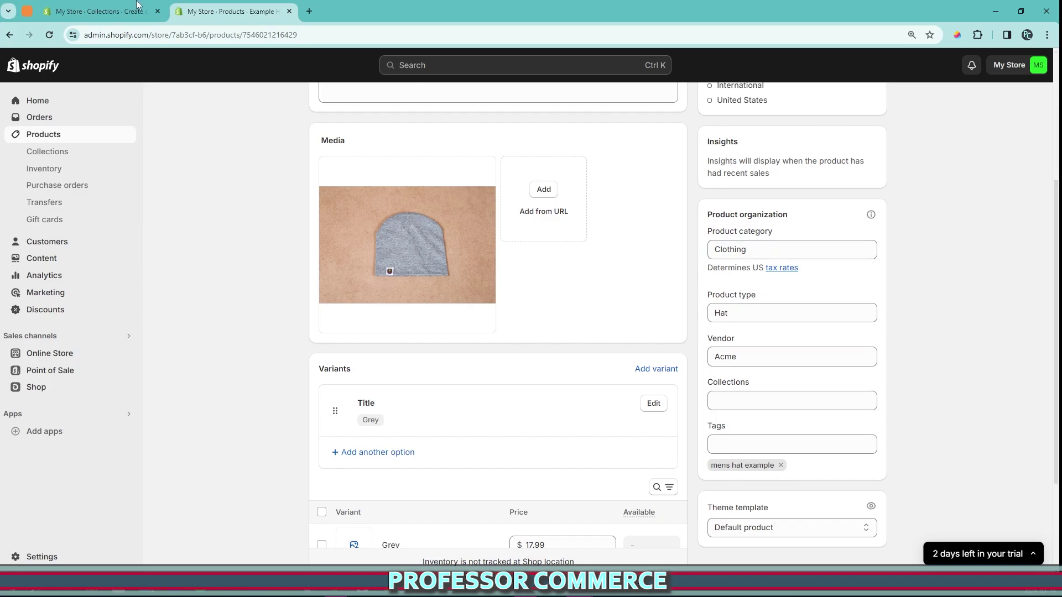
{"action": "left_click", "coordinate": [99, 11]}
{"action": "left_click", "coordinate": [221, 11]}
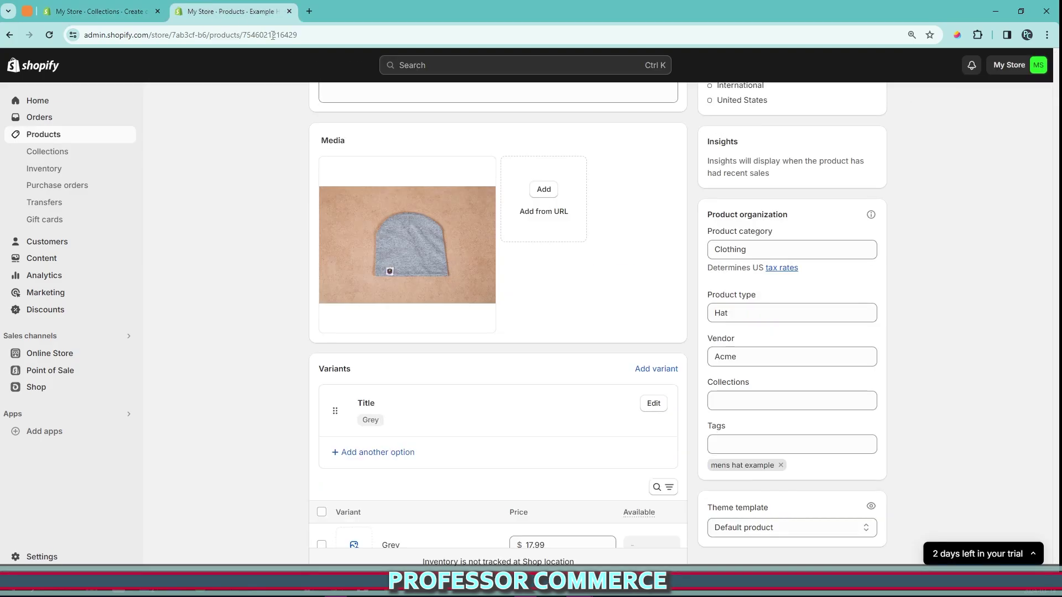
{"action": "double_click", "coordinate": [756, 359]}
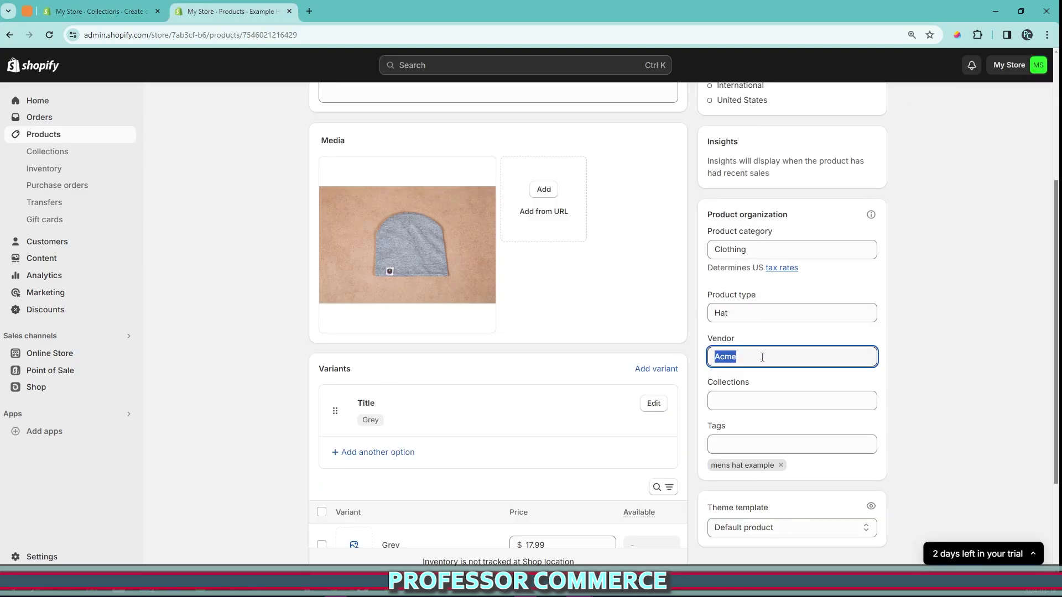
{"action": "left_click", "coordinate": [151, 11]}
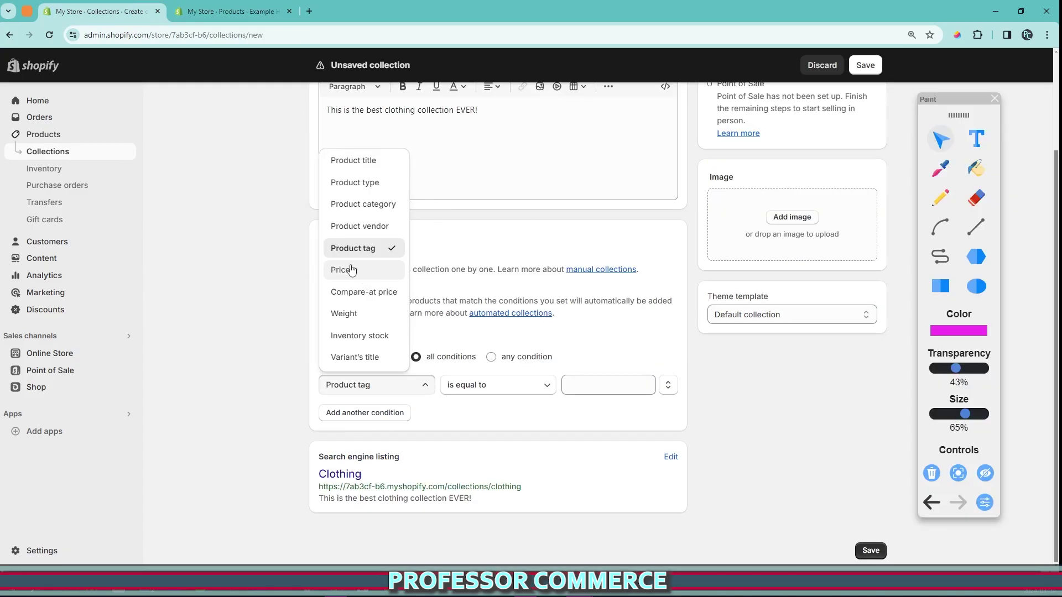
Open the Grey variant of the Example Hat product and bring up its pricing details
{"action": "left_click", "coordinate": [267, 6]}
{"action": "scroll", "coordinate": [446, 309], "scroll_direction": "down", "scroll_amount": 3}
{"action": "left_click", "coordinate": [233, 11]}
{"action": "left_click", "coordinate": [498, 401]}
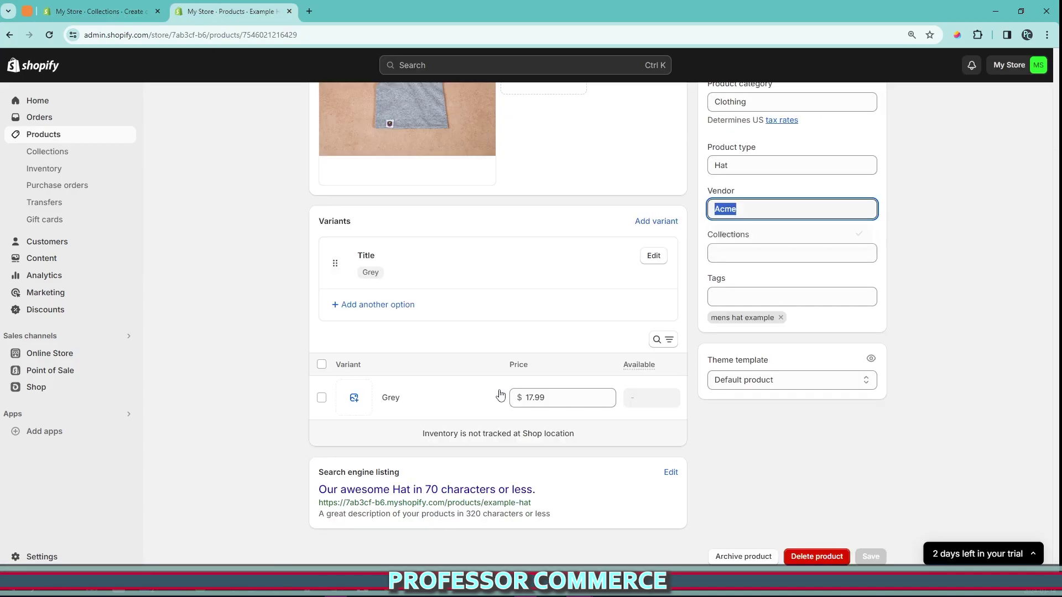
{"action": "scroll", "coordinate": [694, 374], "scroll_direction": "down", "scroll_amount": 3}
Move the Grey variant's 22.99 compare-at price into its Price field, leaving the compare-at price empty
{"action": "left_click", "coordinate": [695, 194]}
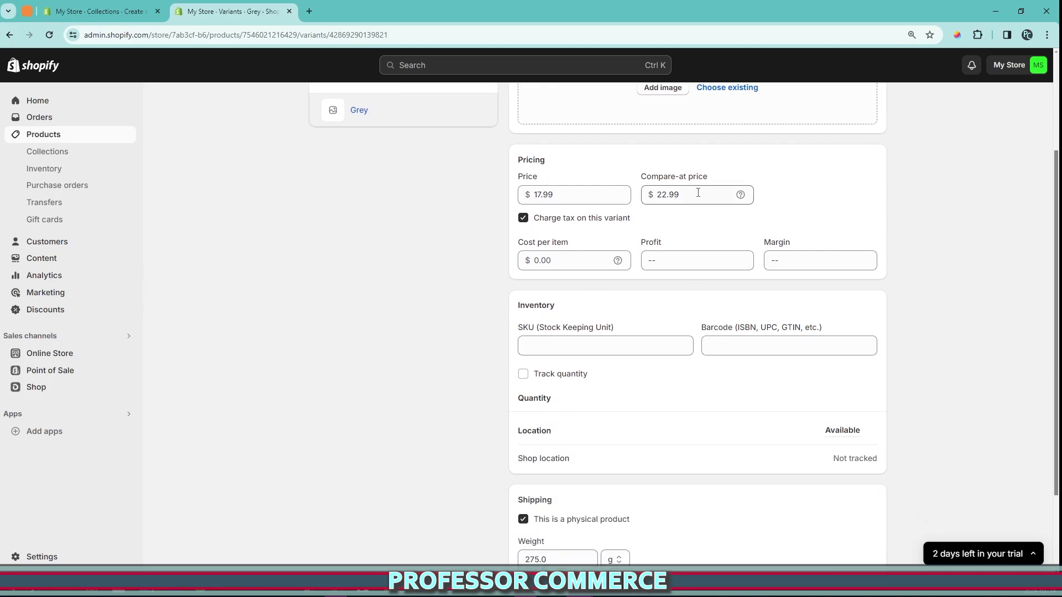
{"action": "key", "text": "ctrl+a"}
{"action": "key", "text": "ctrl+x"}
{"action": "key", "text": "shift+Tab"}
{"action": "key", "text": "ctrl+v"}
{"action": "key", "text": "Tab"}
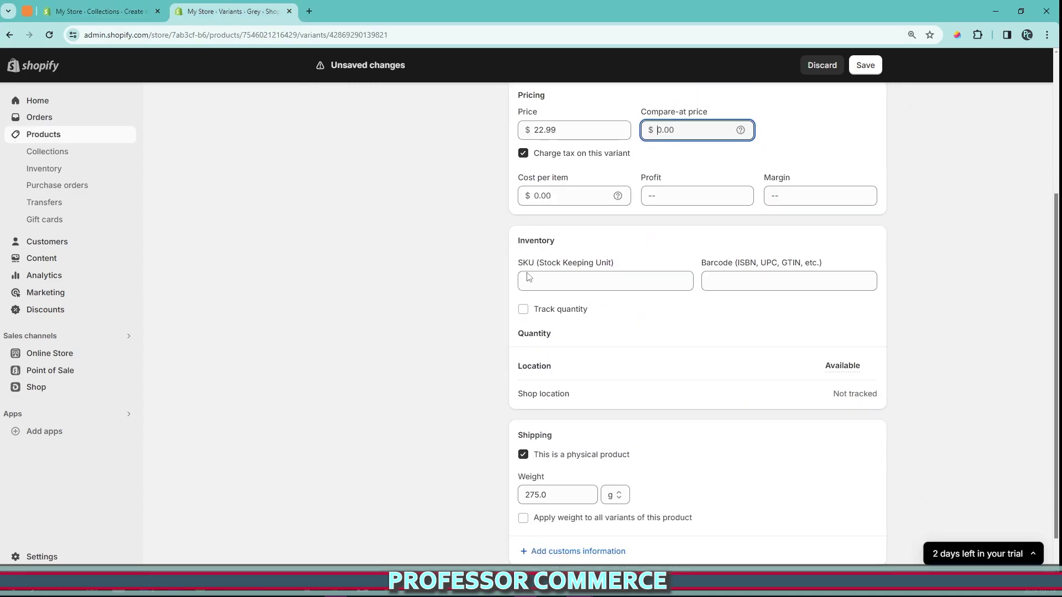
Select the Grey variant's shipping weight value and turn on quantity tracking in its inventory settings
{"action": "scroll", "coordinate": [527, 289], "scroll_direction": "down", "scroll_amount": 1}
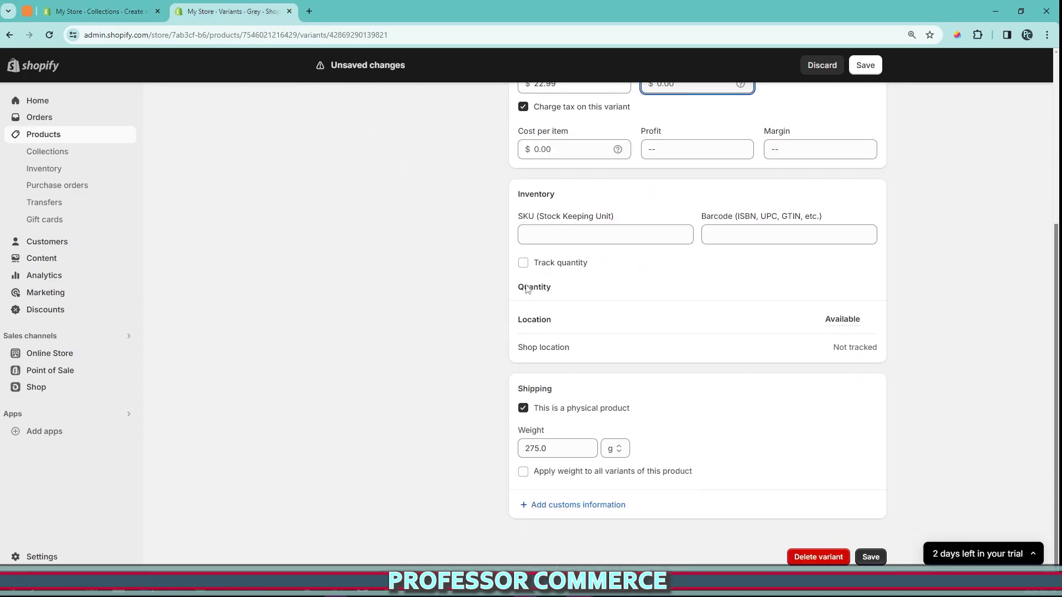
{"action": "double_click", "coordinate": [564, 447]}
{"action": "type", "text": "250"}
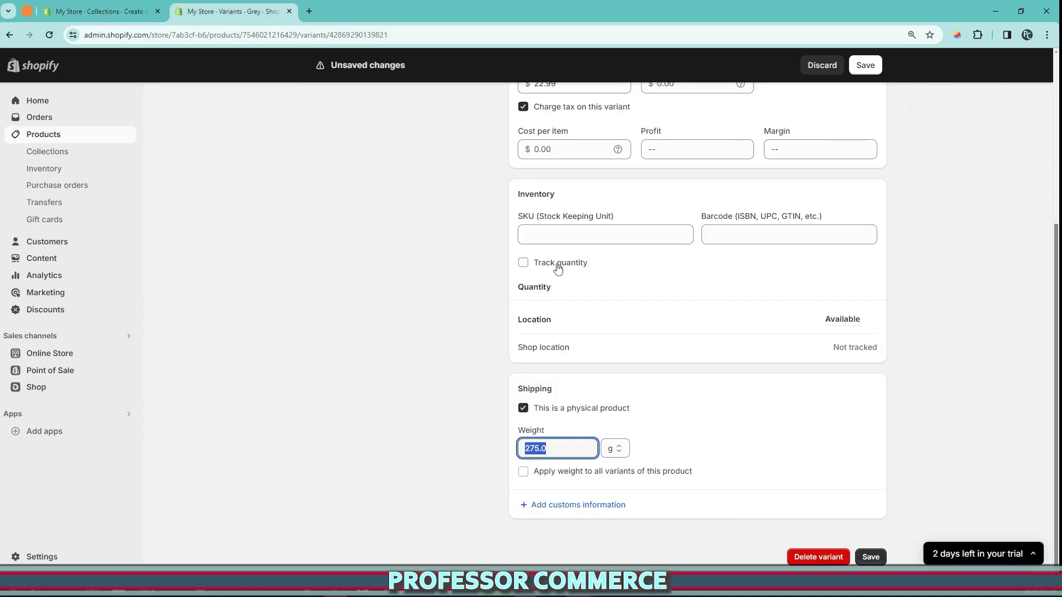
{"action": "left_click", "coordinate": [556, 266]}
{"action": "left_click", "coordinate": [556, 266]}
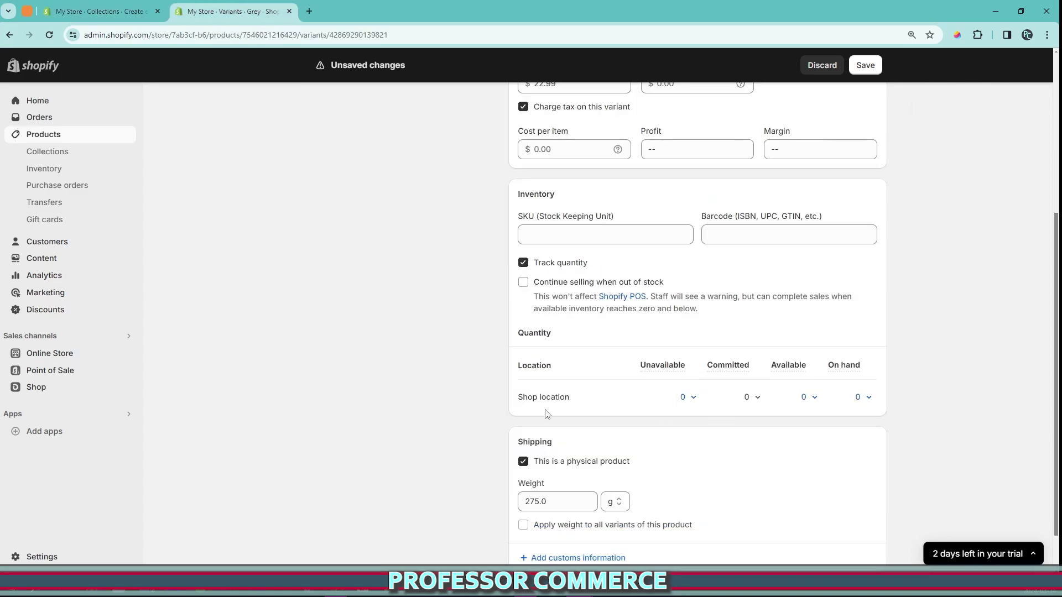
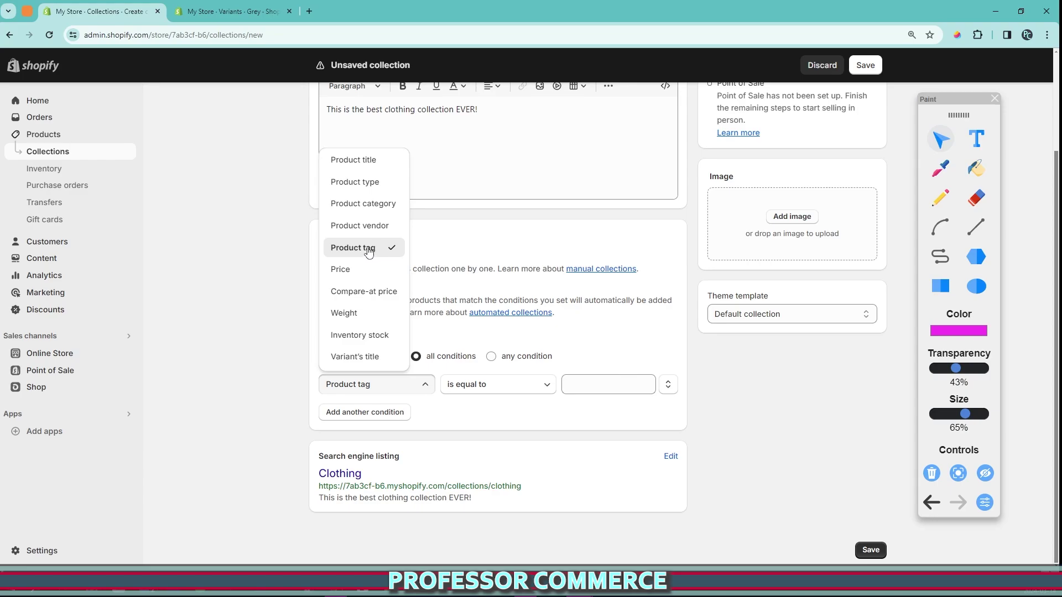
Close the condition's field choices and leave the Grey variant page, discarding its unsaved changes
{"action": "left_click", "coordinate": [395, 385]}
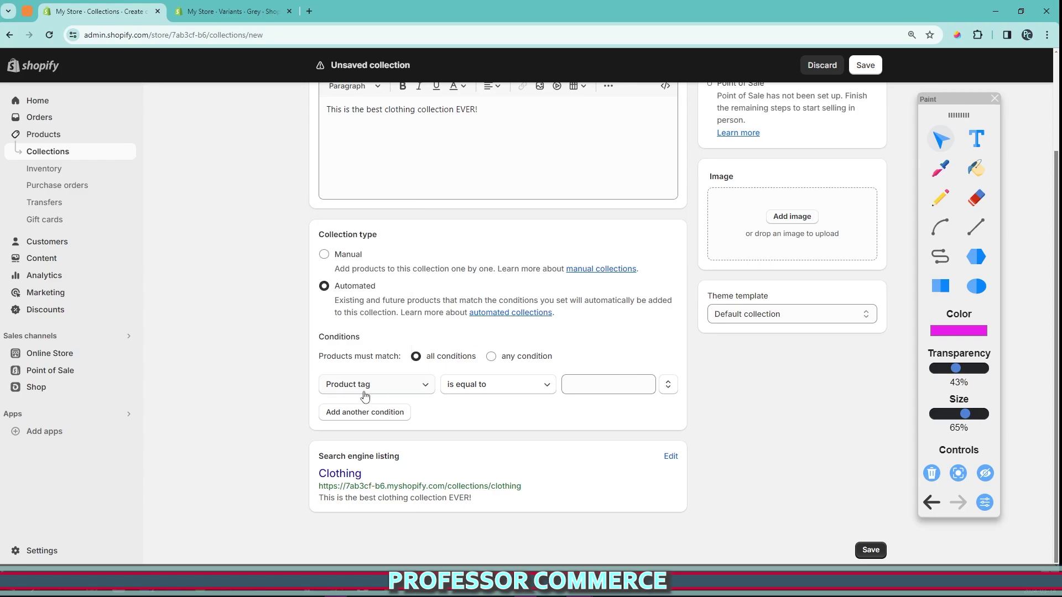
{"action": "left_click", "coordinate": [240, 12]}
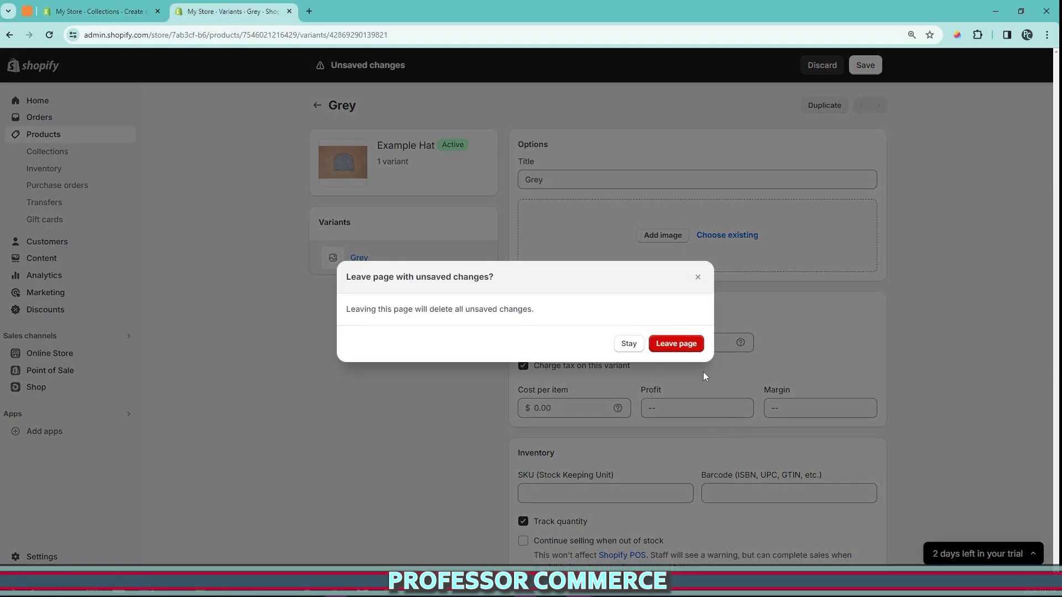
{"action": "left_click", "coordinate": [677, 343]}
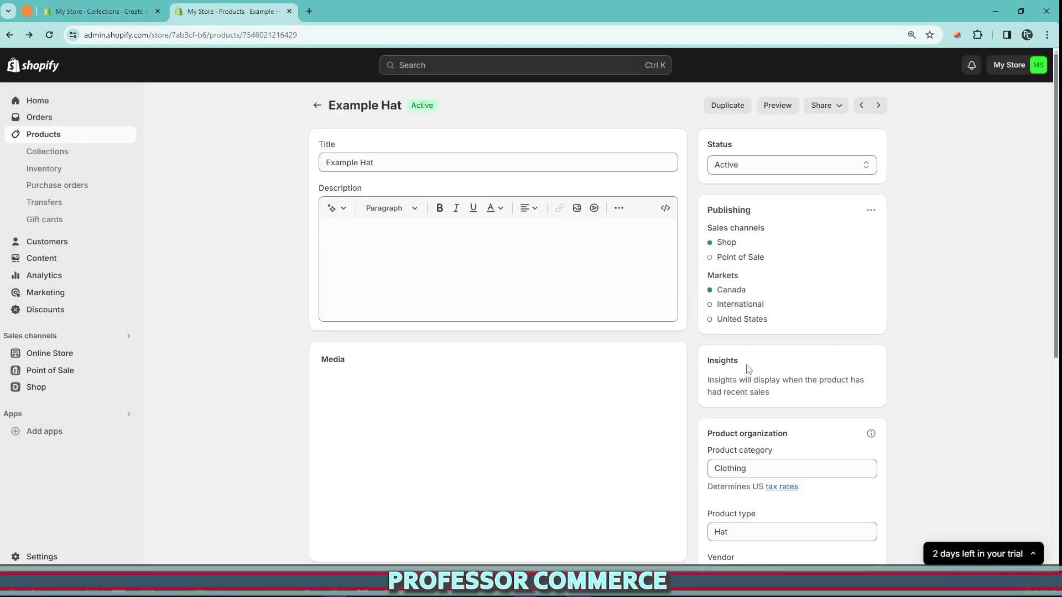
Assign the mens pants example and mens t-shirt example tags to the Example Hat, and unassign both again
{"action": "scroll", "coordinate": [769, 407], "scroll_direction": "down", "scroll_amount": 5}
{"action": "left_click", "coordinate": [744, 371]}
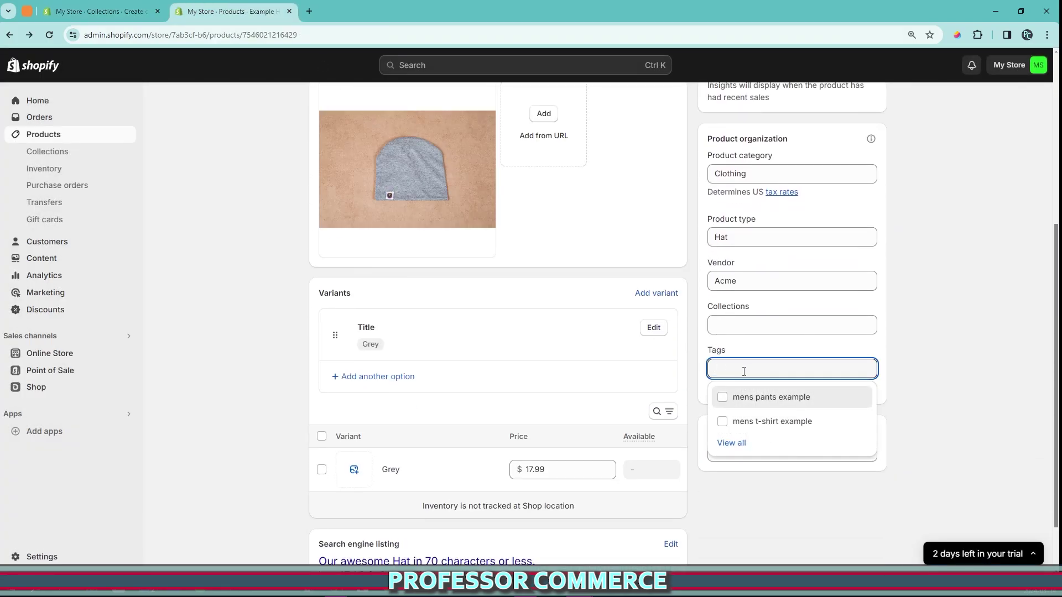
{"action": "left_click", "coordinate": [722, 398]}
{"action": "left_click", "coordinate": [724, 407]}
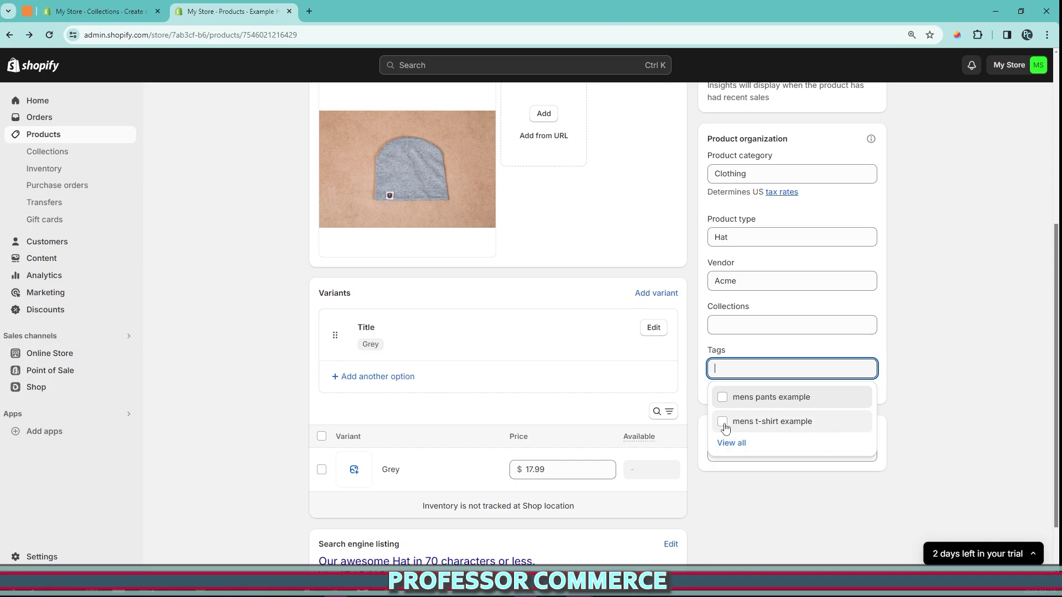
{"action": "left_click", "coordinate": [770, 426]}
{"action": "left_click", "coordinate": [772, 400]}
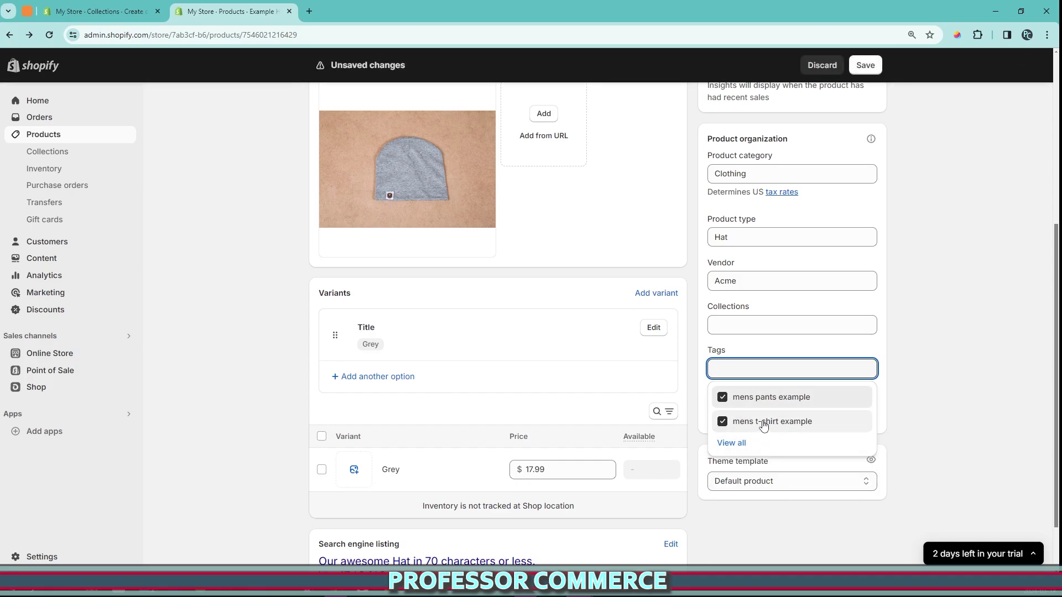
{"action": "left_click", "coordinate": [762, 425]}
{"action": "left_click", "coordinate": [769, 400]}
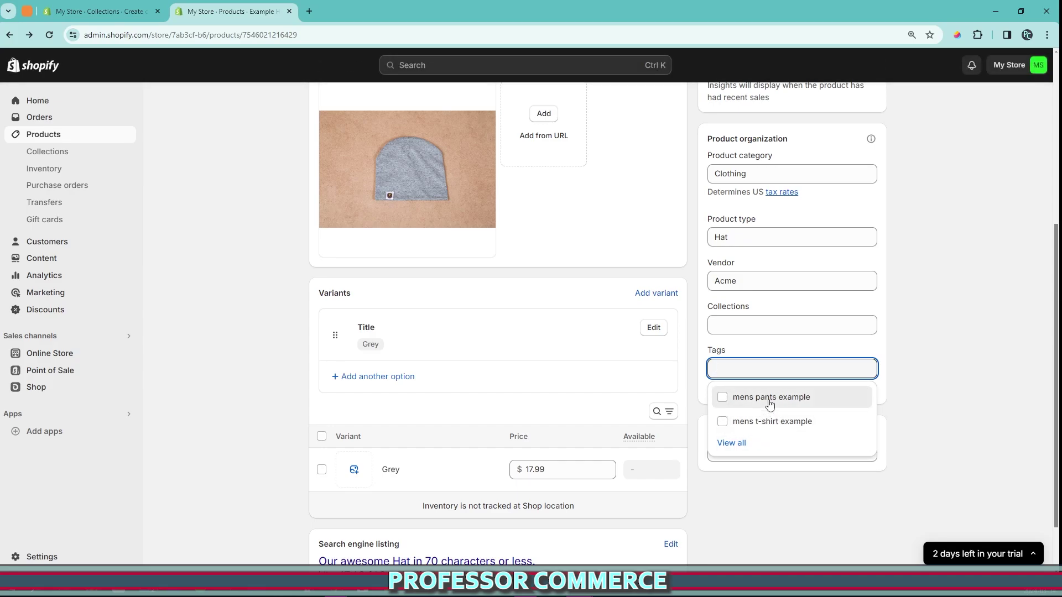
{"action": "left_click", "coordinate": [907, 404]}
Enter the trial tag text "rfhwefiwehrfi" and check the Example Hat's collections, vendor, product type and product category fields
{"action": "left_click", "coordinate": [809, 373]}
{"action": "type", "text": "rfhwefiwehrfi"}
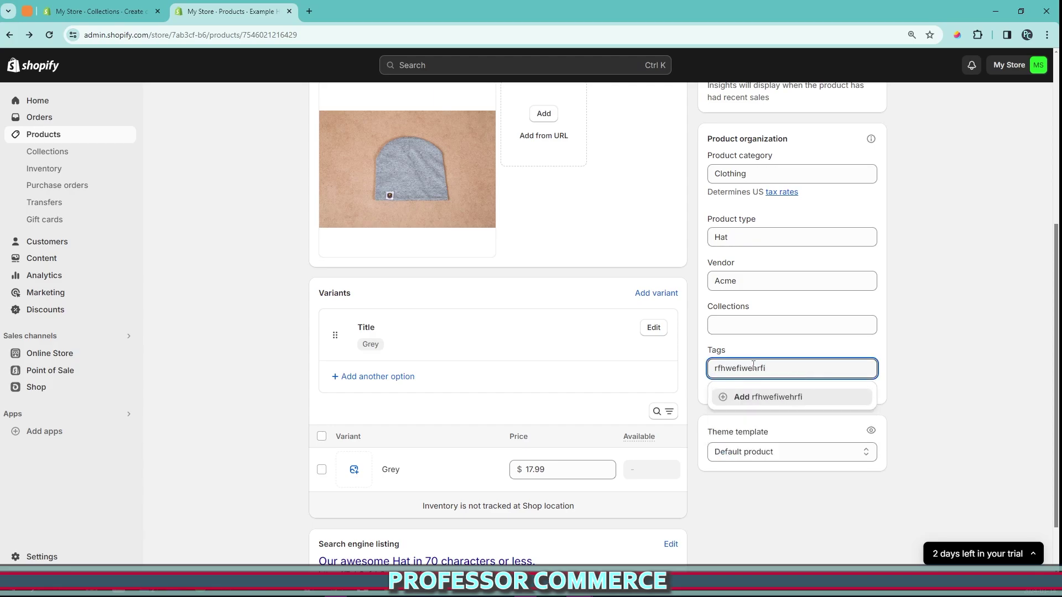
{"action": "left_click", "coordinate": [741, 325]}
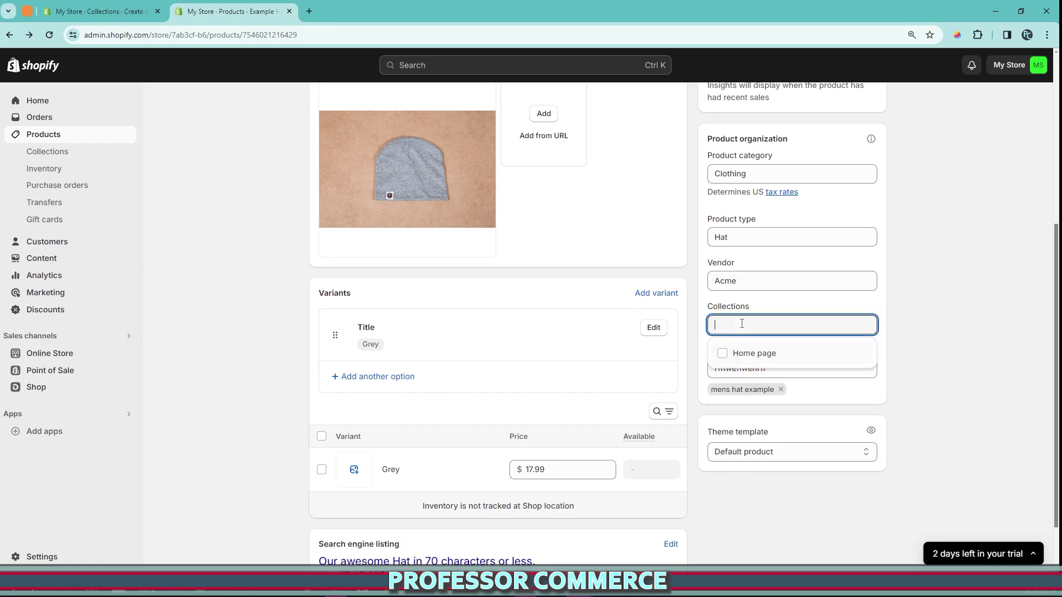
{"action": "left_click", "coordinate": [739, 281]}
{"action": "left_click", "coordinate": [736, 237]}
{"action": "left_click", "coordinate": [758, 175]}
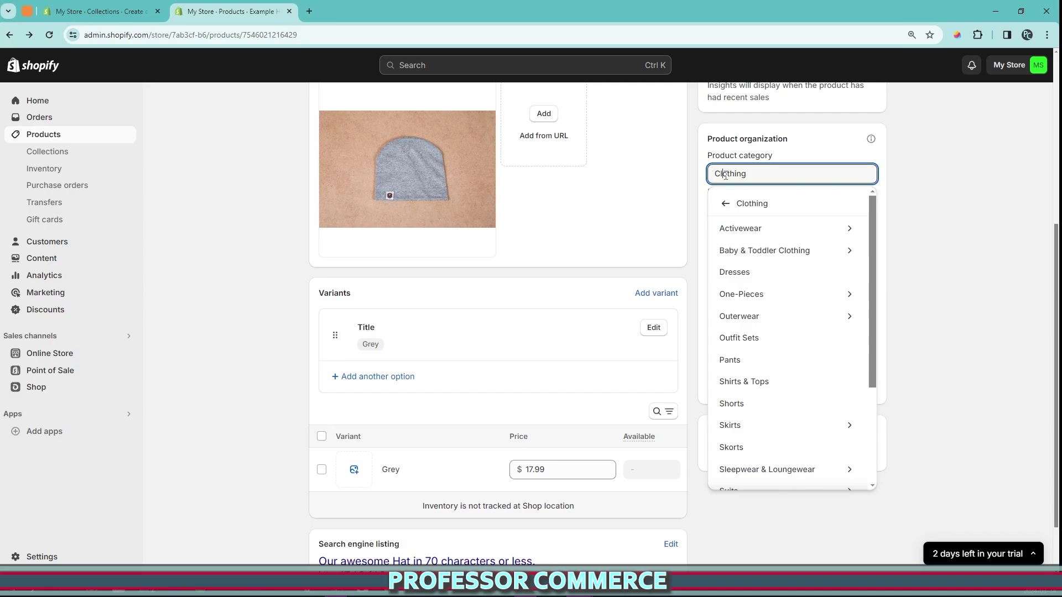
{"action": "left_click", "coordinate": [921, 193]}
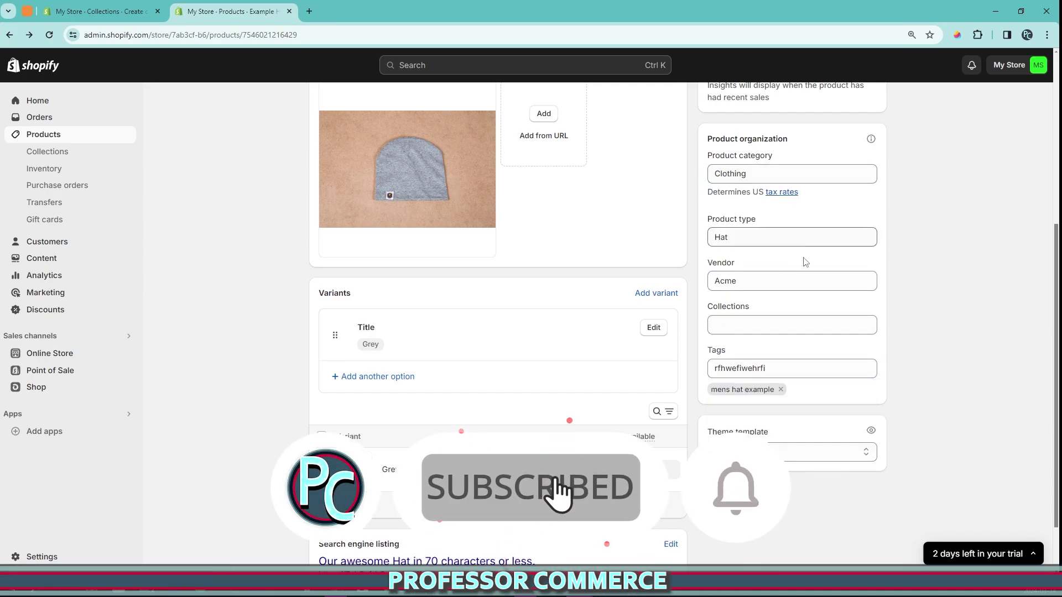
Try to add a nonsense tag reading "rfhwefiwehrfi ierjpoiehrp 2pern uwe eirfe ipf npweirng p" to the Example Hat
{"action": "left_click", "coordinate": [794, 367]}
{"action": "type", "text": "rfhwefiwehrfi ierjpoiehrp "}
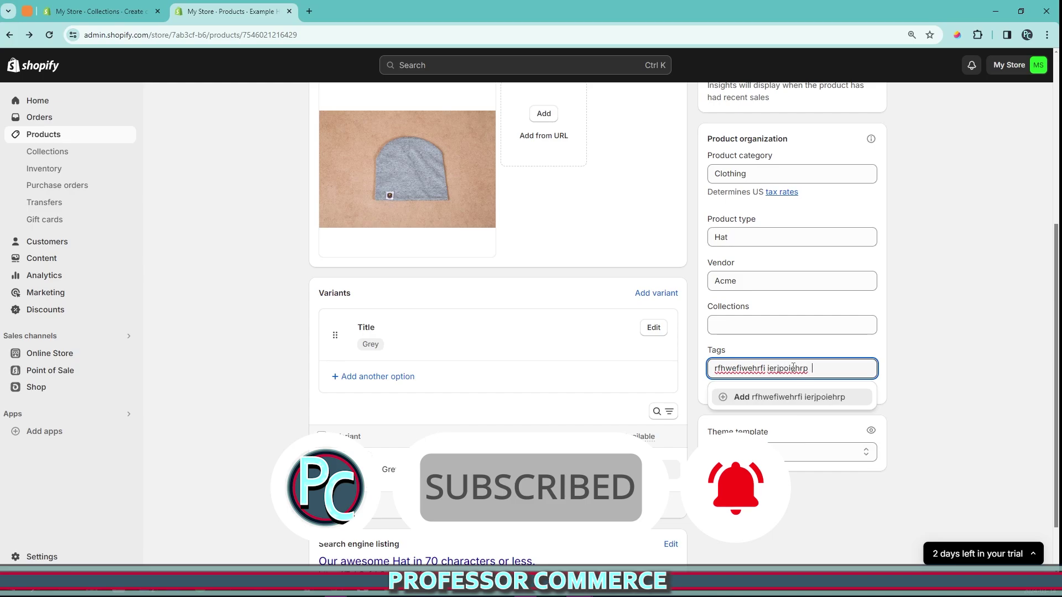
{"action": "type", "text": "2pern uwe  eirfe ipf npweirng p"}
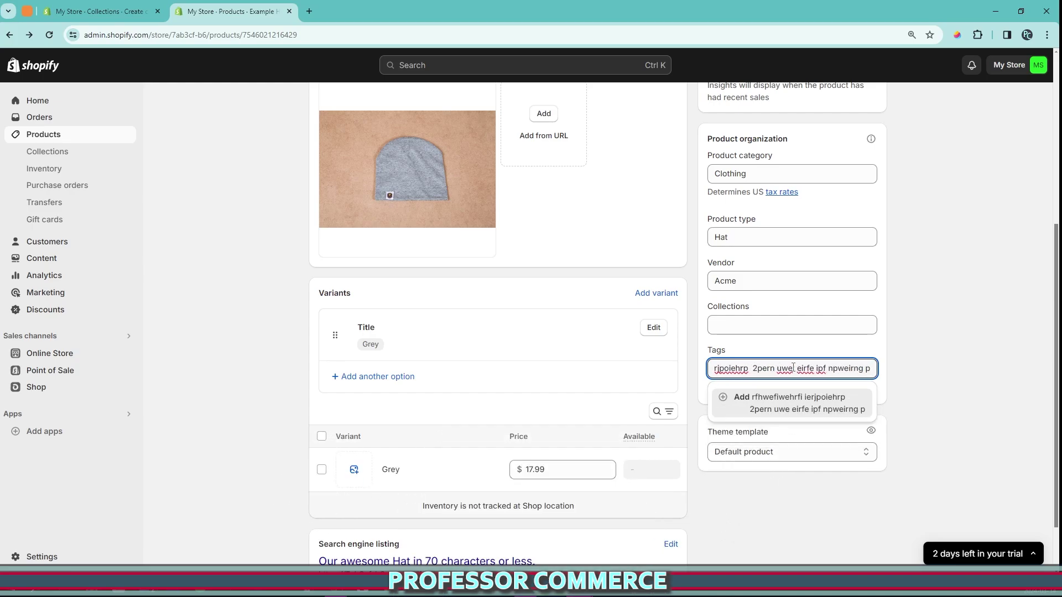
{"action": "key", "text": "Return"}
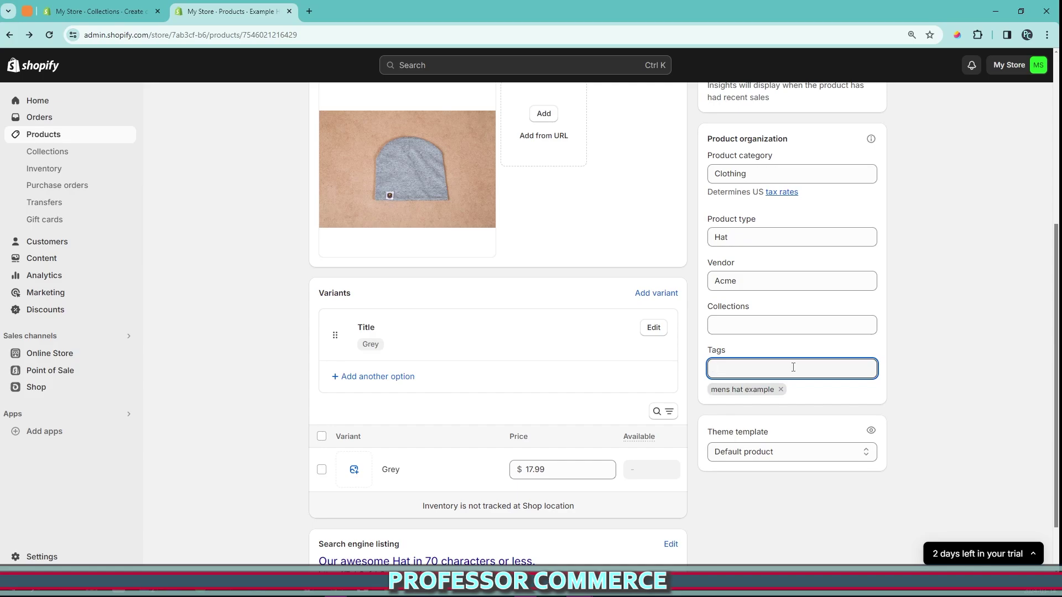
Enter the trial tag texts "cap" and ":)" for the Example Hat, clearing each one without adding it
{"action": "type", "text": "cap"}
{"action": "key", "text": "BackSpace"}
{"action": "key", "text": "BackSpace"}
{"action": "key", "text": "BackSpace"}
{"action": "type", "text": ":)"}
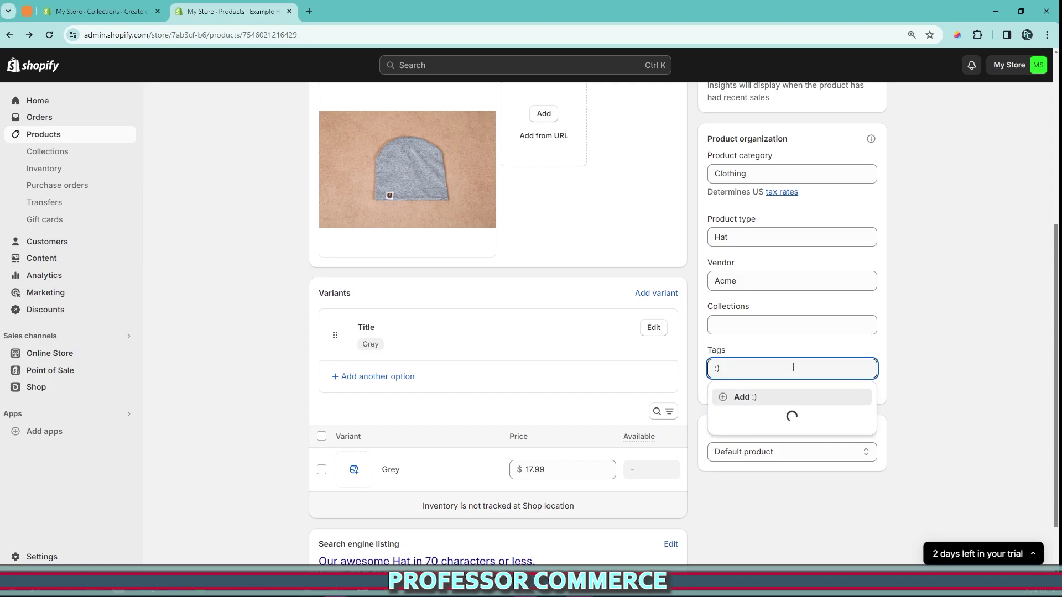
{"action": "key", "text": "BackSpace"}
{"action": "key", "text": "BackSpace"}
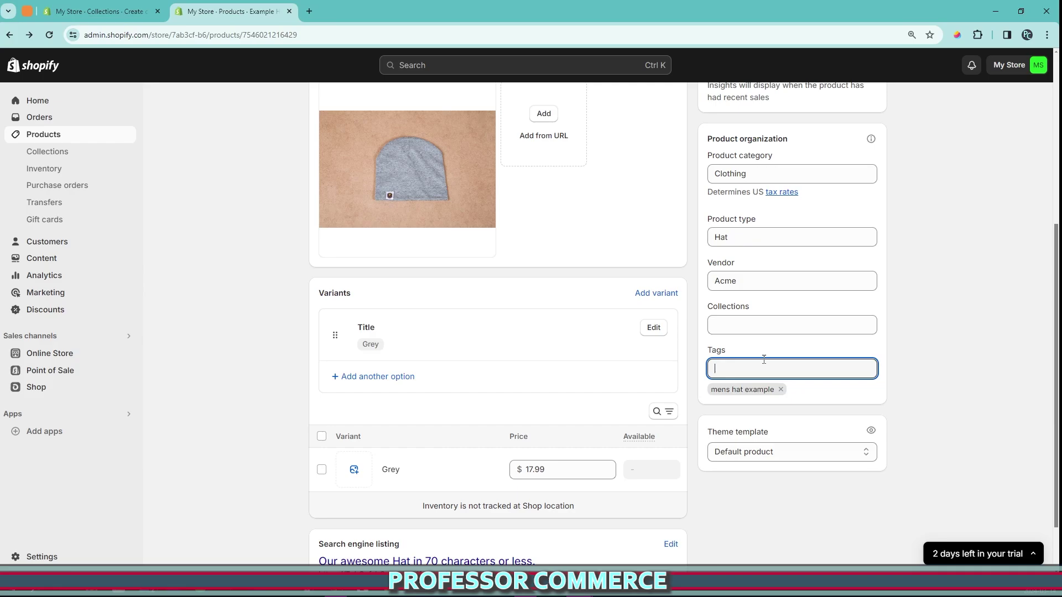
Set the Clothing collection's condition to Compare-at price is not empty
{"action": "left_click", "coordinate": [88, 11]}
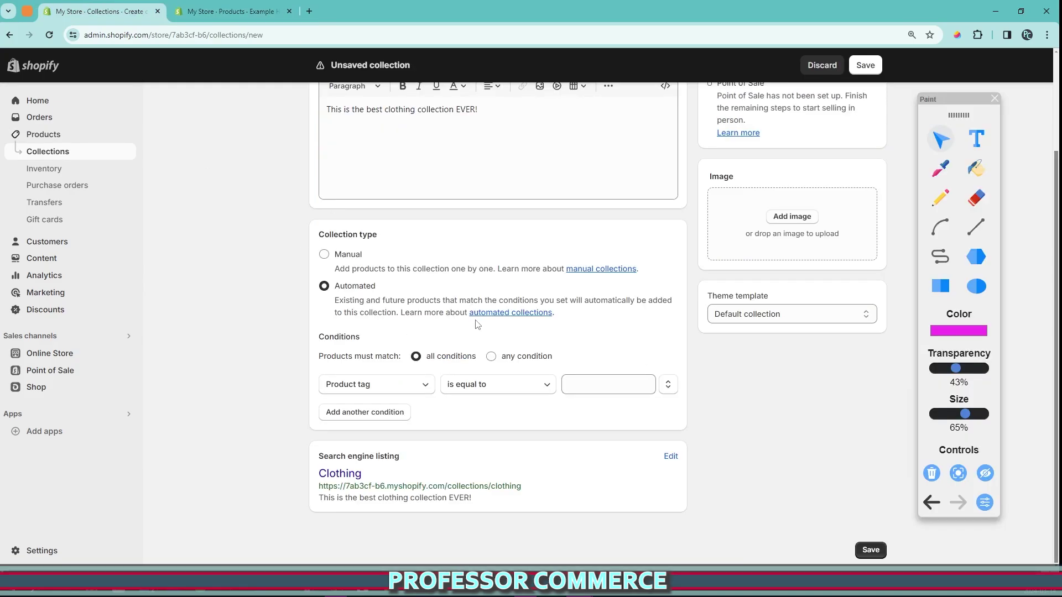
{"action": "left_click", "coordinate": [423, 384]}
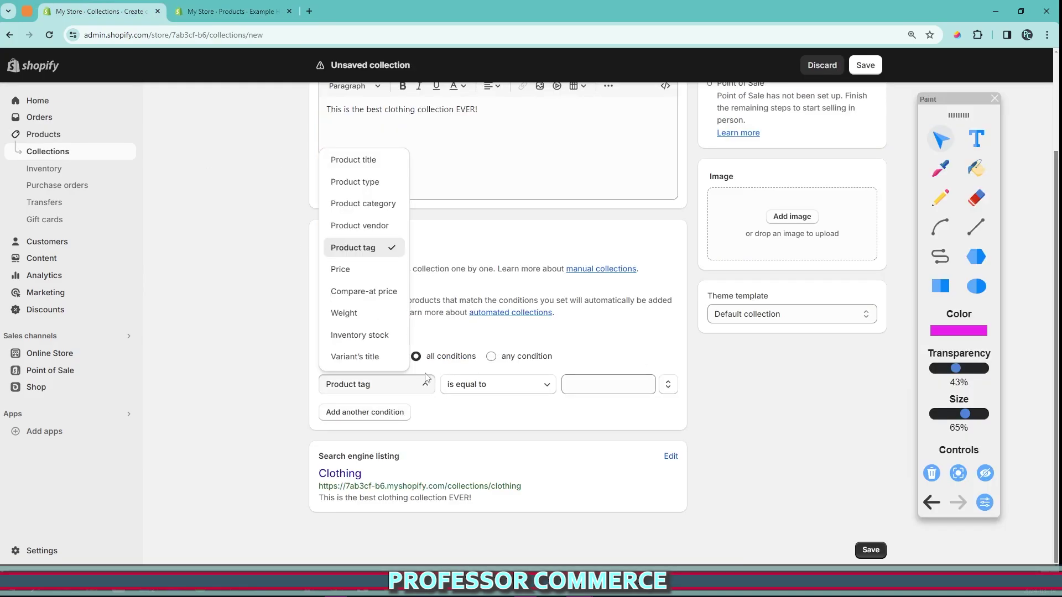
{"action": "left_click", "coordinate": [379, 297]}
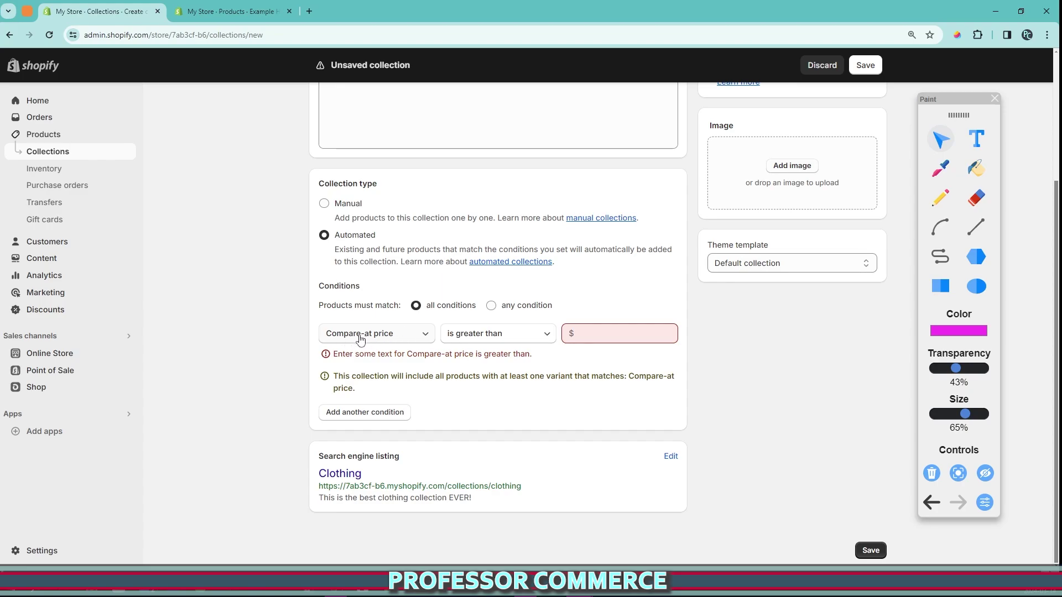
{"action": "left_click", "coordinate": [489, 340]}
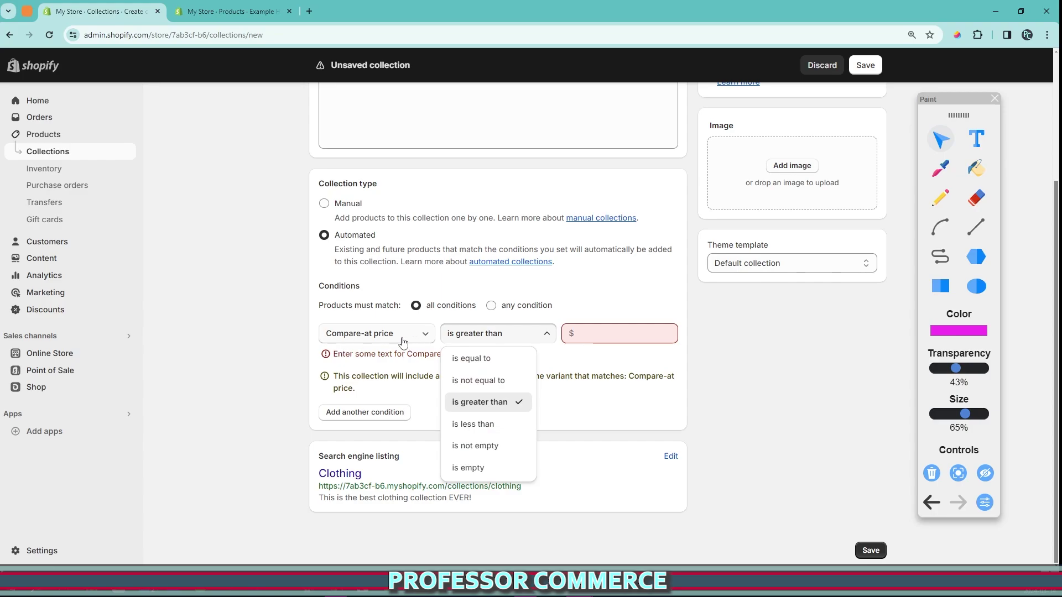
{"action": "left_click", "coordinate": [494, 447]}
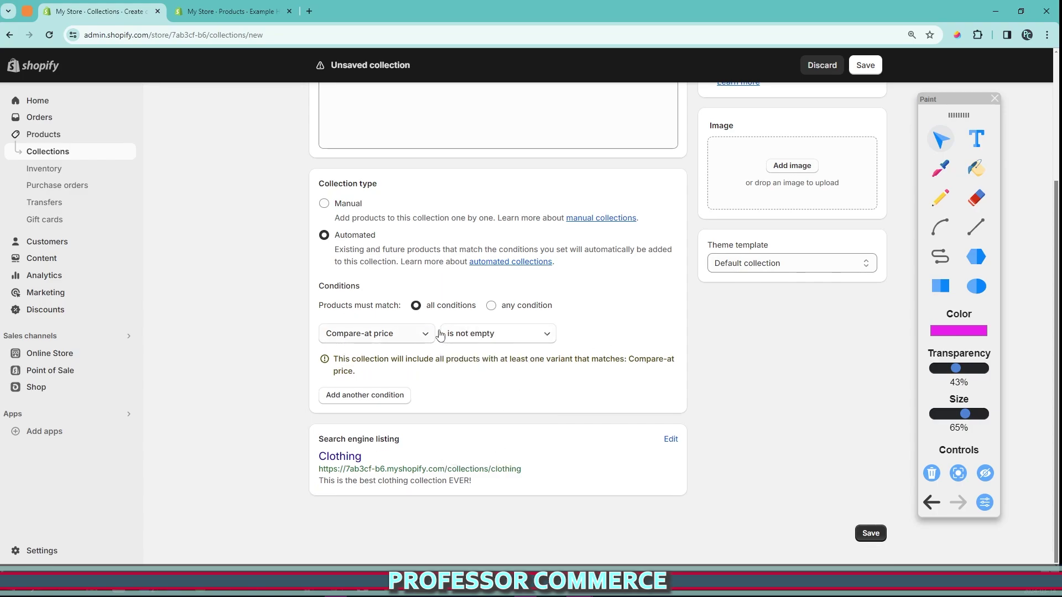
Open the Example Hat's Grey variant and check its compare-at price
{"action": "left_click", "coordinate": [221, 16]}
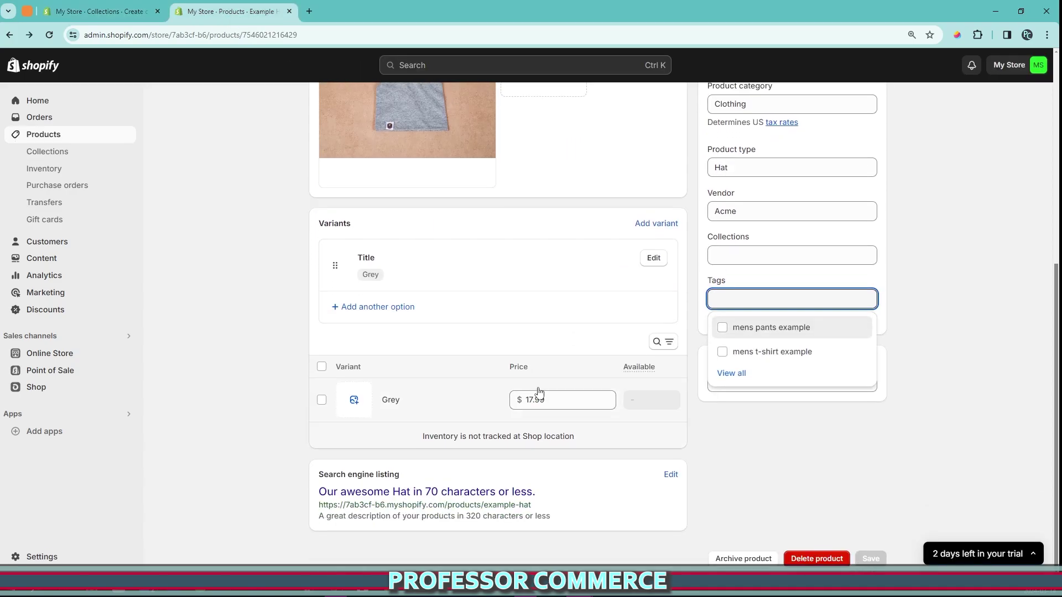
{"action": "left_click", "coordinate": [473, 403]}
{"action": "key", "text": "Tab"}
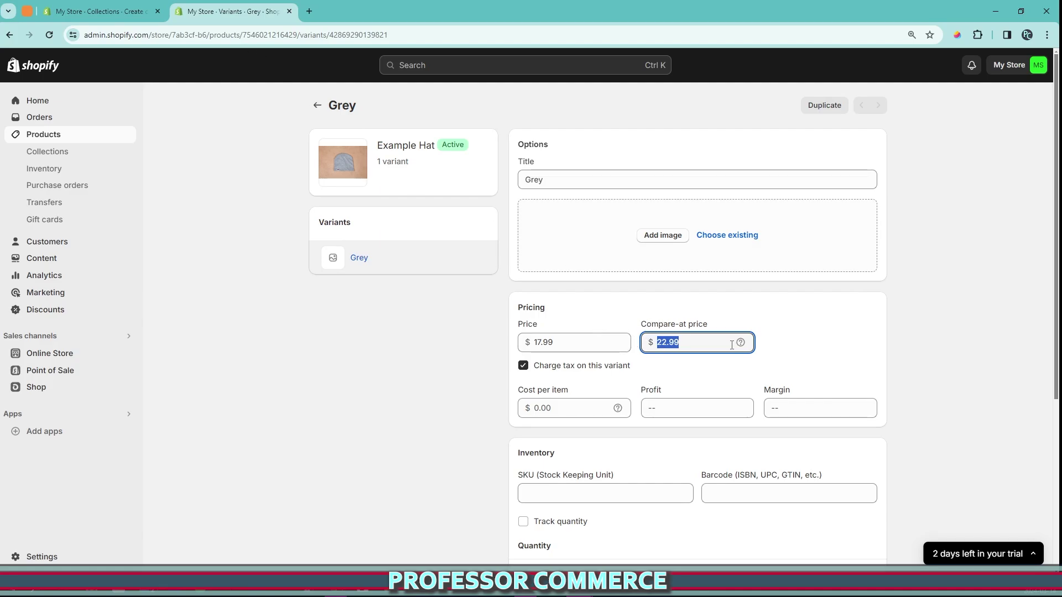
Base the Clothing collection's condition on Inventory stock and look back at the Example Hat's Grey variant
{"action": "left_click", "coordinate": [98, 11]}
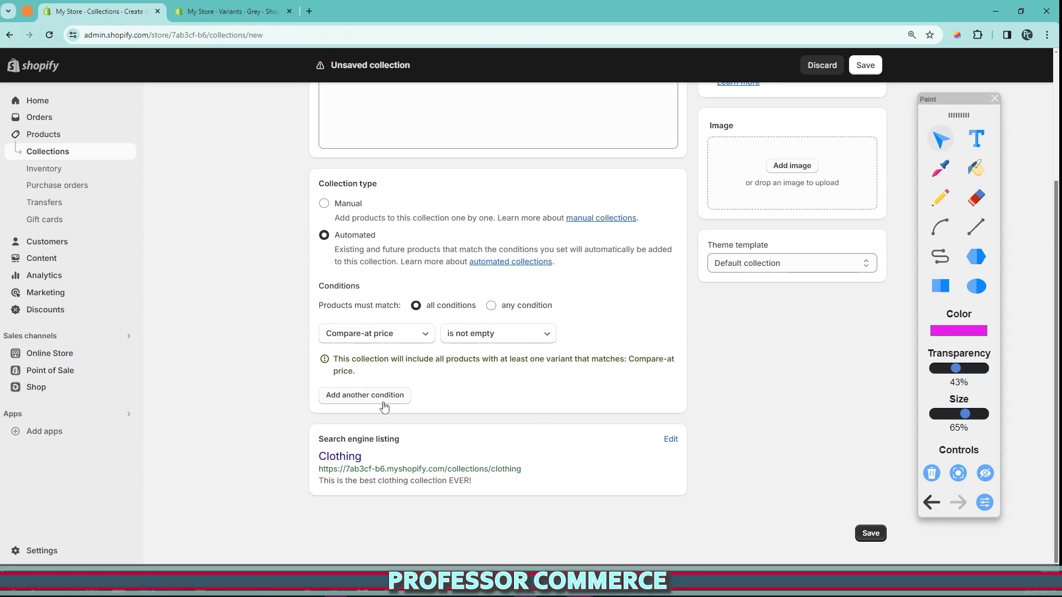
{"action": "left_click", "coordinate": [374, 335]}
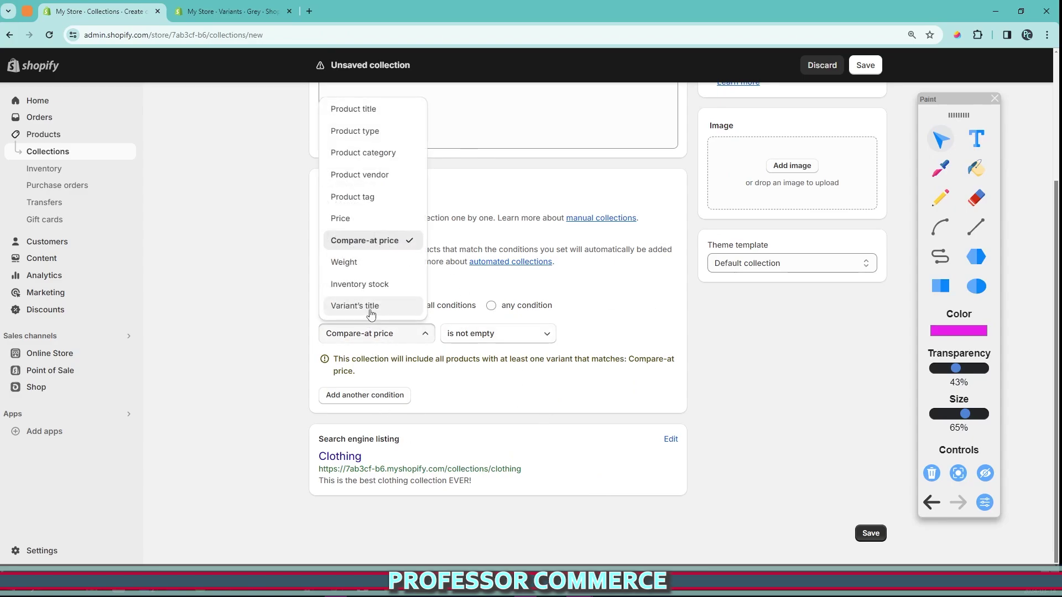
{"action": "left_click", "coordinate": [392, 285]}
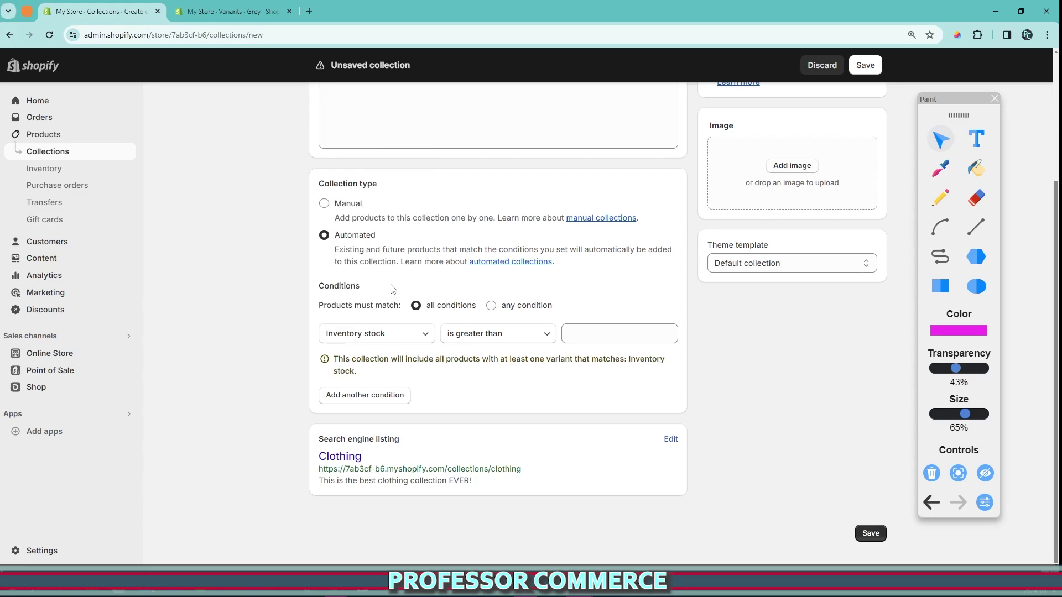
{"action": "left_click", "coordinate": [237, 11]}
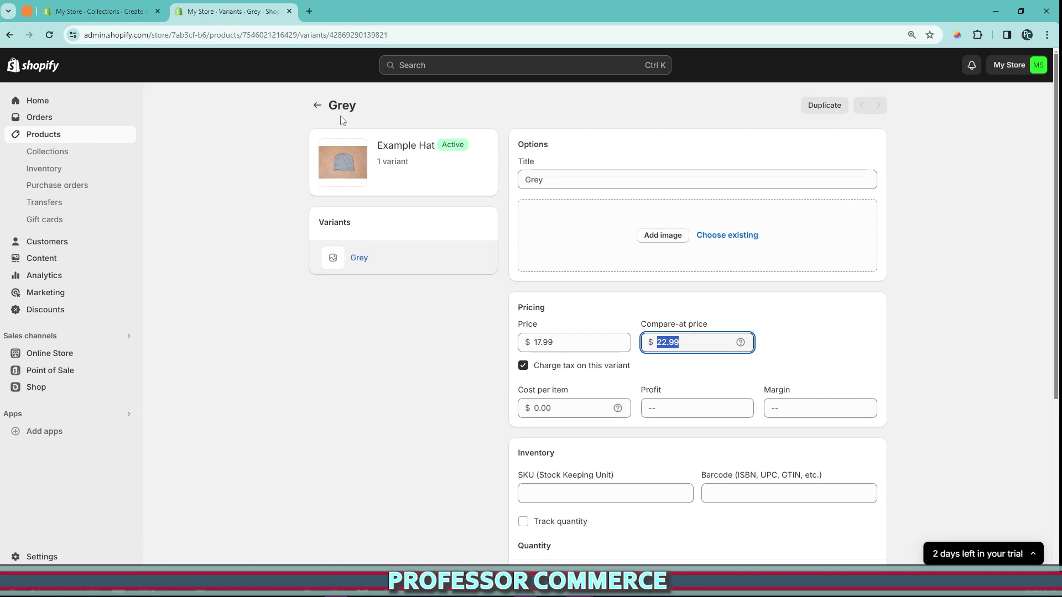
{"action": "left_click", "coordinate": [81, 15]}
Rename the unsaved Clothing collection as Clearance
{"action": "scroll", "coordinate": [382, 345], "scroll_direction": "up", "scroll_amount": 3}
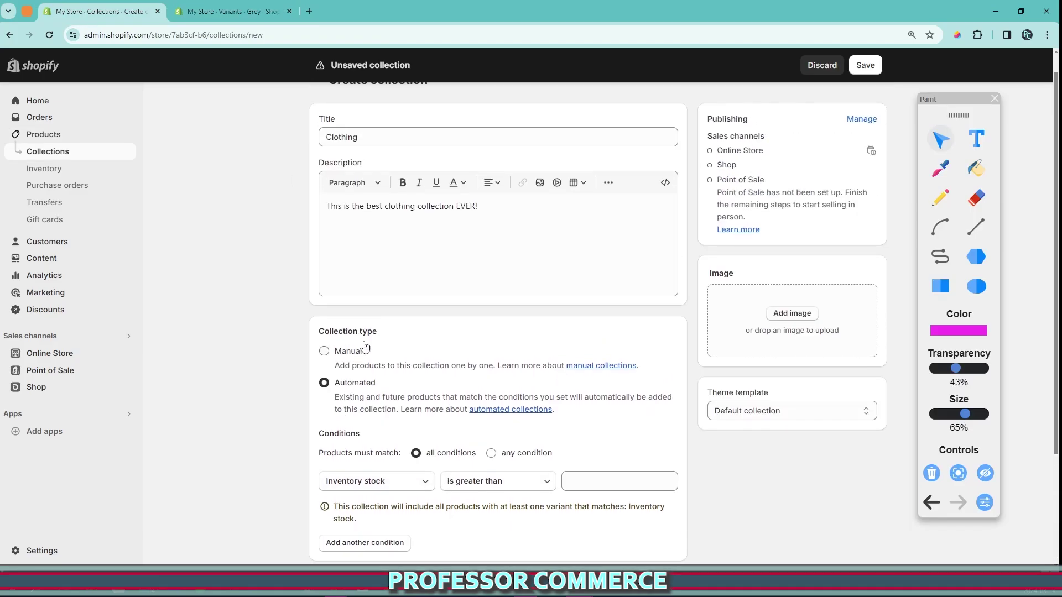
{"action": "triple_click", "coordinate": [380, 137]}
{"action": "key", "text": "BackSpace"}
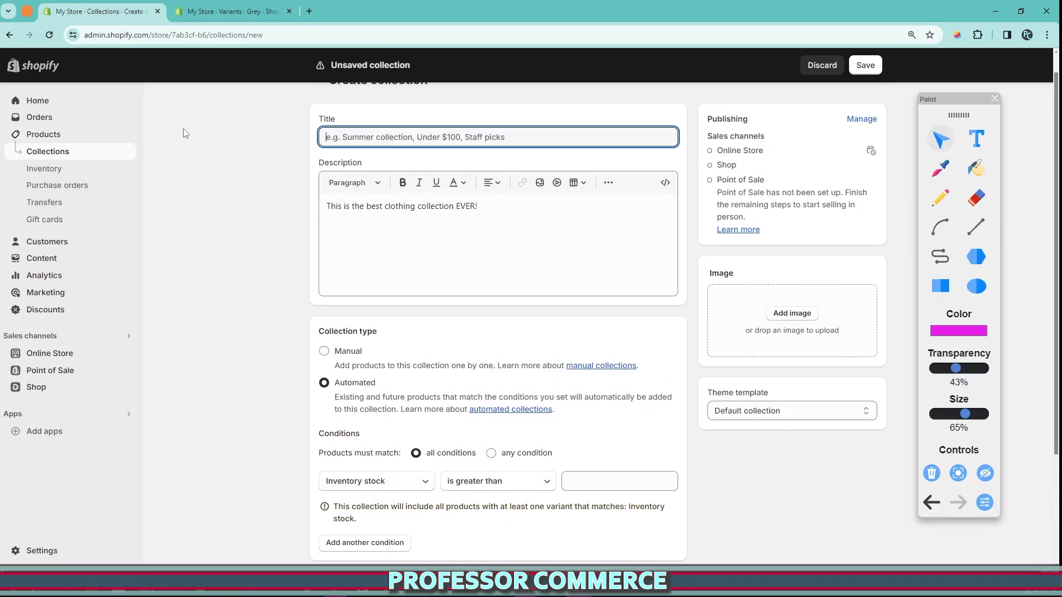
{"action": "type", "text": "Clearn"}
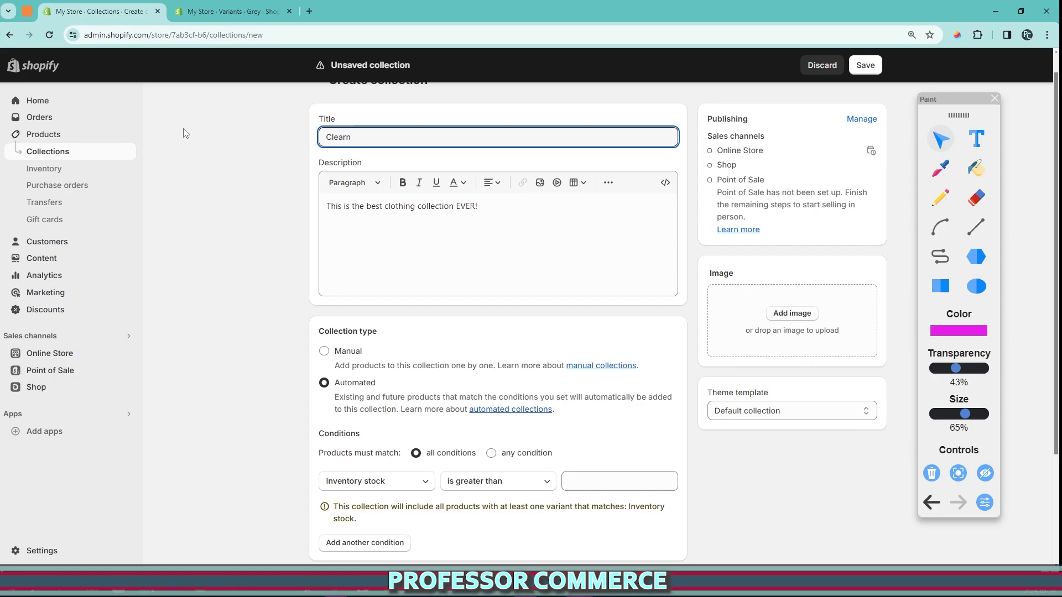
{"action": "key", "text": "BackSpace"}
{"action": "type", "text": "ance"}
{"action": "left_click", "coordinate": [232, 190]}
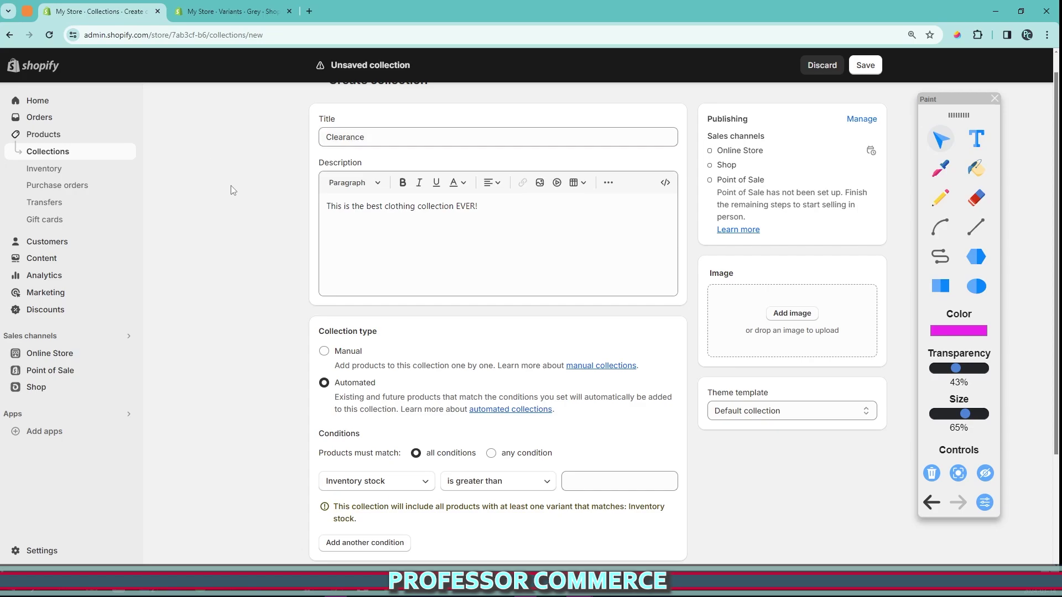
Set the Clearance collection's Inventory stock condition to is less than 5
{"action": "scroll", "coordinate": [474, 395], "scroll_direction": "down", "scroll_amount": 3}
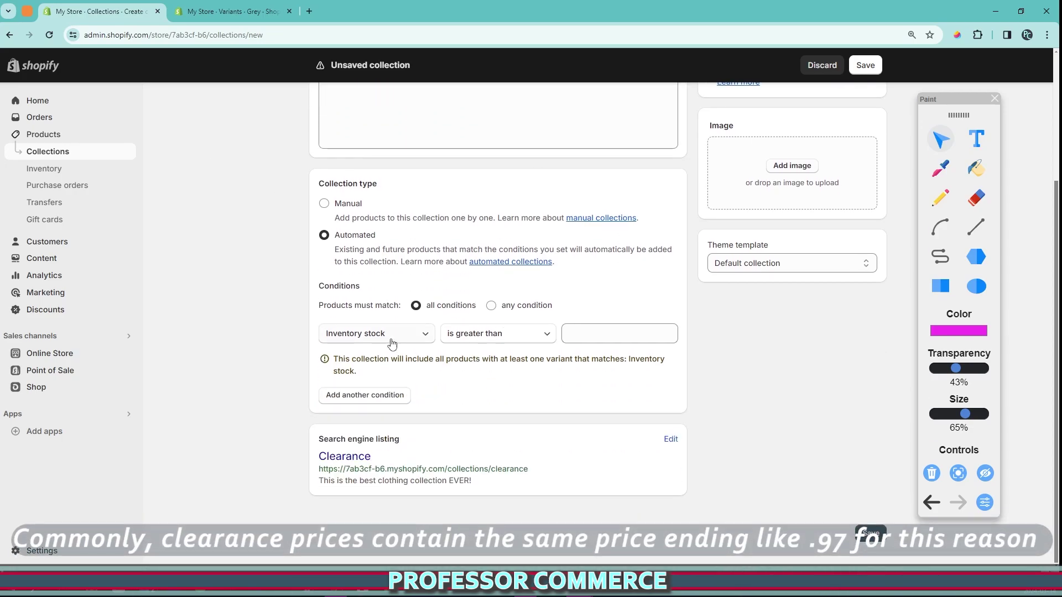
{"action": "left_click", "coordinate": [481, 346]}
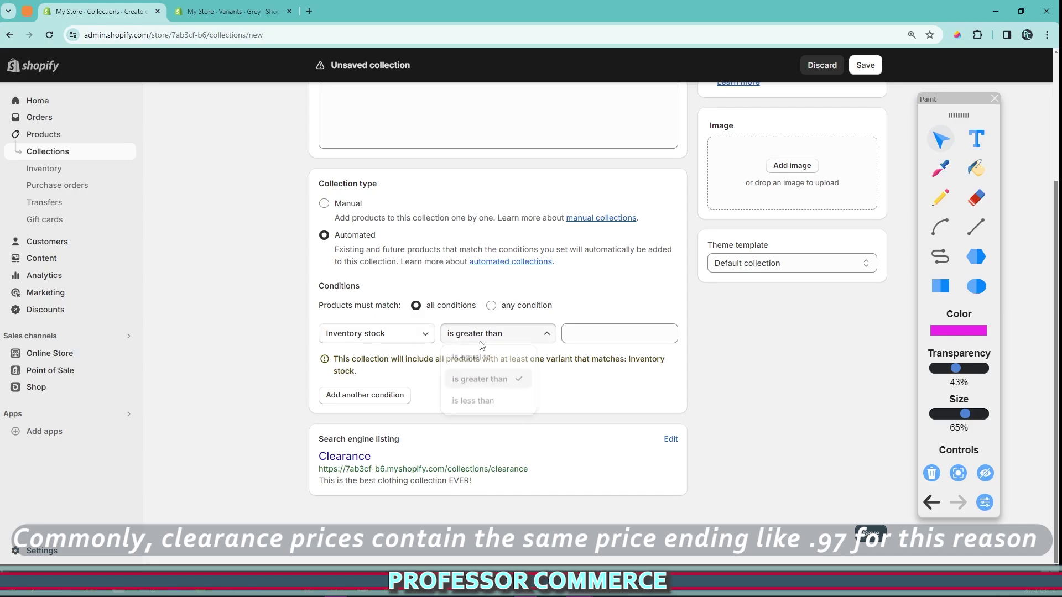
{"action": "left_click", "coordinate": [489, 406]}
{"action": "left_click", "coordinate": [584, 333]}
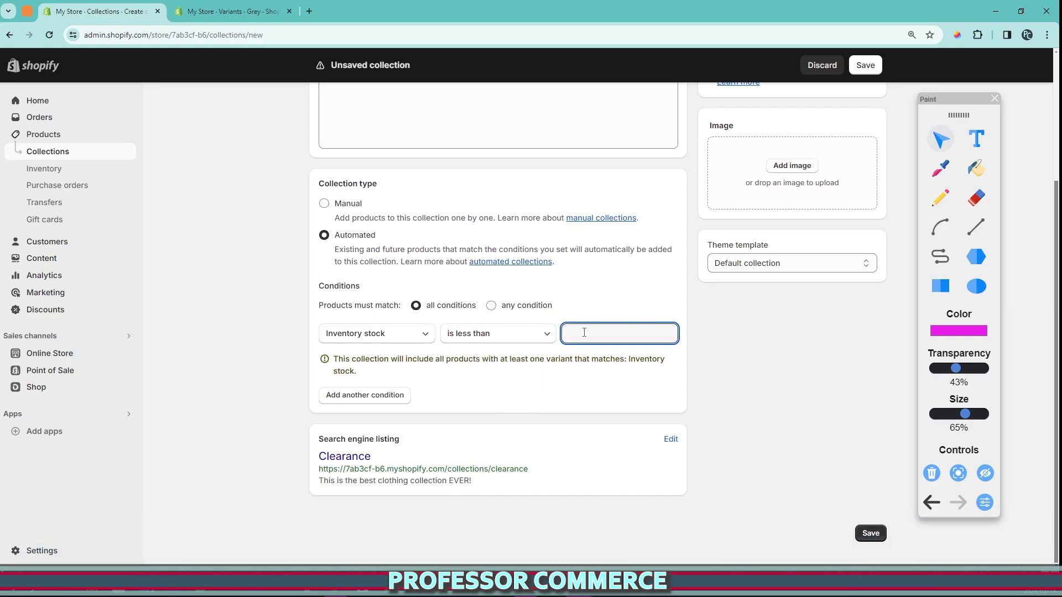
{"action": "type", "text": "5"}
{"action": "left_click", "coordinate": [622, 367]}
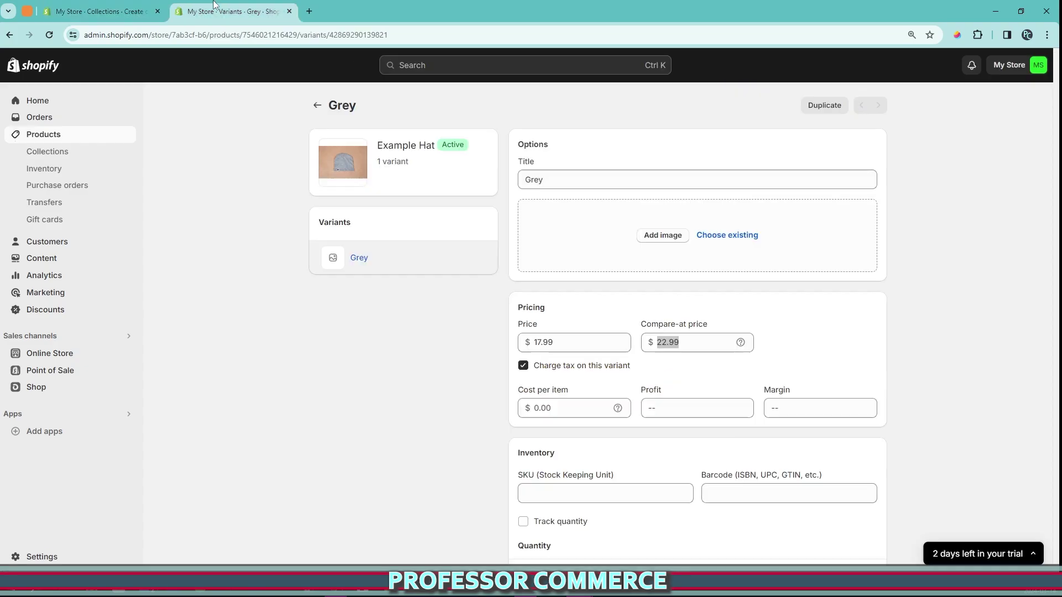
Check the selling price of the Example Hat's Grey variant
{"action": "key", "text": "ctrl+Tab"}
{"action": "left_click", "coordinate": [669, 330]}
{"action": "key", "text": "shift+Tab"}
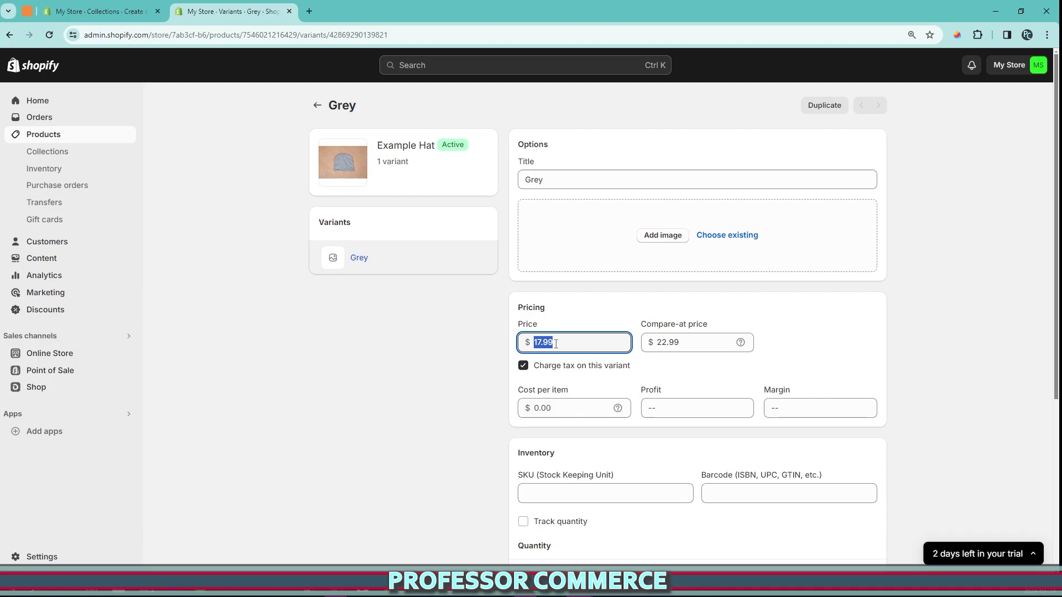
Circle the option for adding another condition to the collection with the annotation pencil and erase the drawing
{"action": "left_click", "coordinate": [93, 17]}
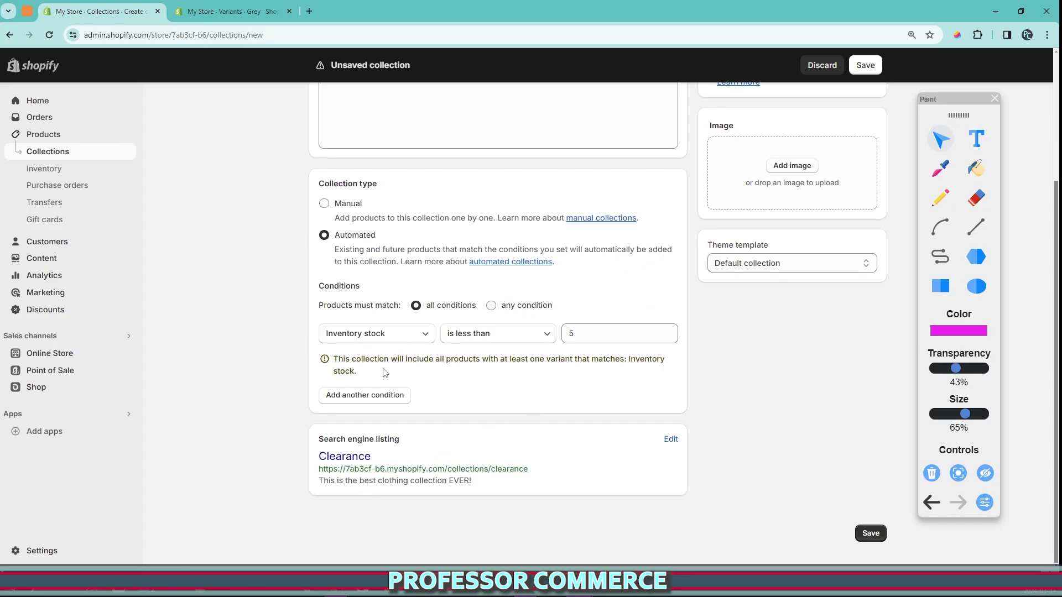
{"action": "left_click", "coordinate": [941, 198]}
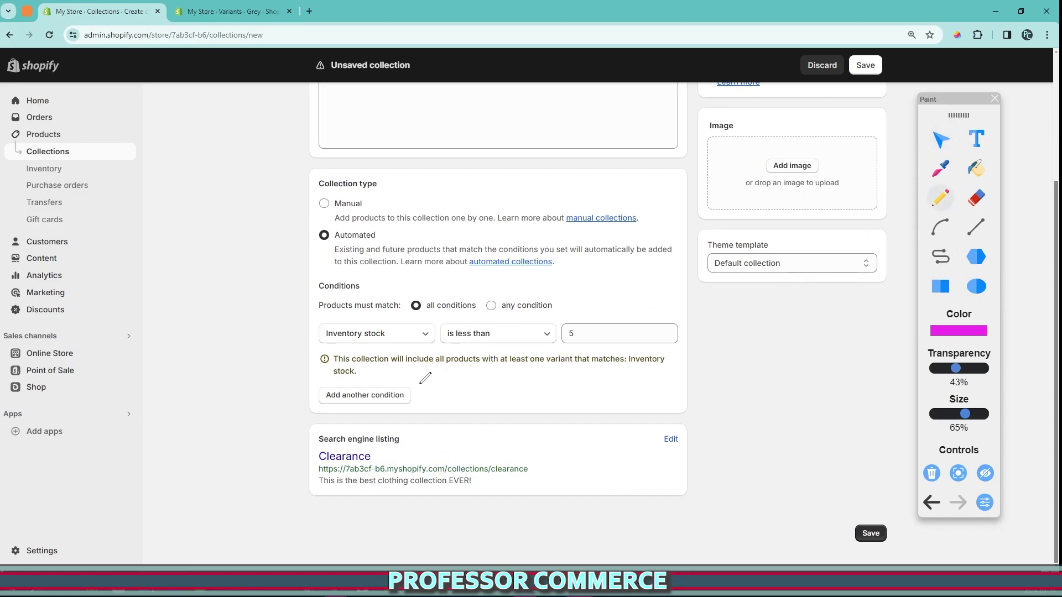
{"action": "mouse_move", "coordinate": [420, 384]}
{"action": "left_mouse_down"}
{"action": "mouse_move", "coordinate": [259, 408]}
{"action": "mouse_move", "coordinate": [432, 387]}
{"action": "mouse_move", "coordinate": [390, 378]}
{"action": "left_mouse_up"}
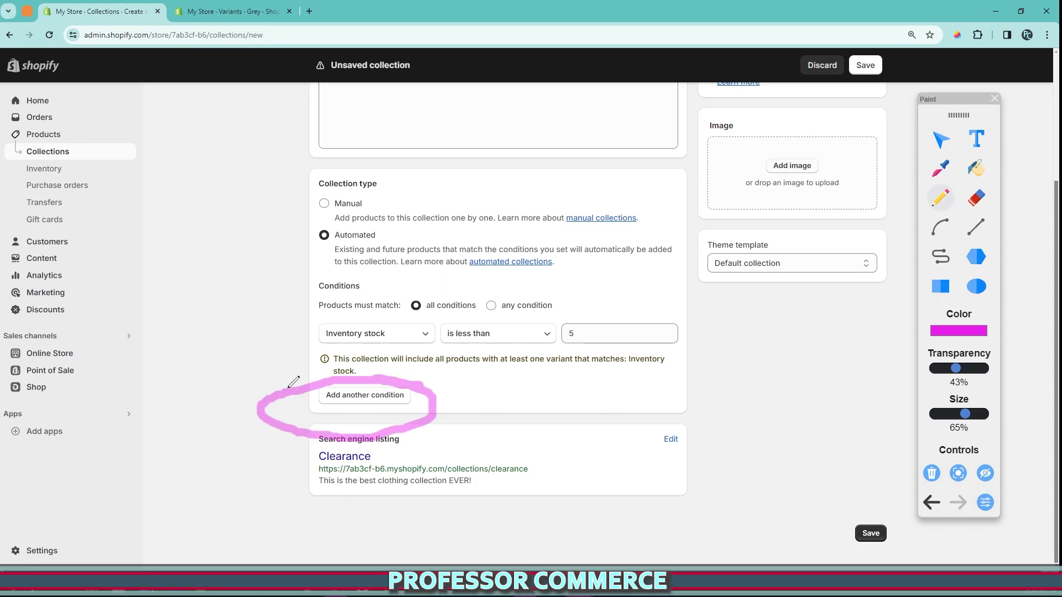
{"action": "left_click_drag", "start_coordinate": [285, 391], "coordinate": [304, 158]}
{"action": "left_click", "coordinate": [931, 473]}
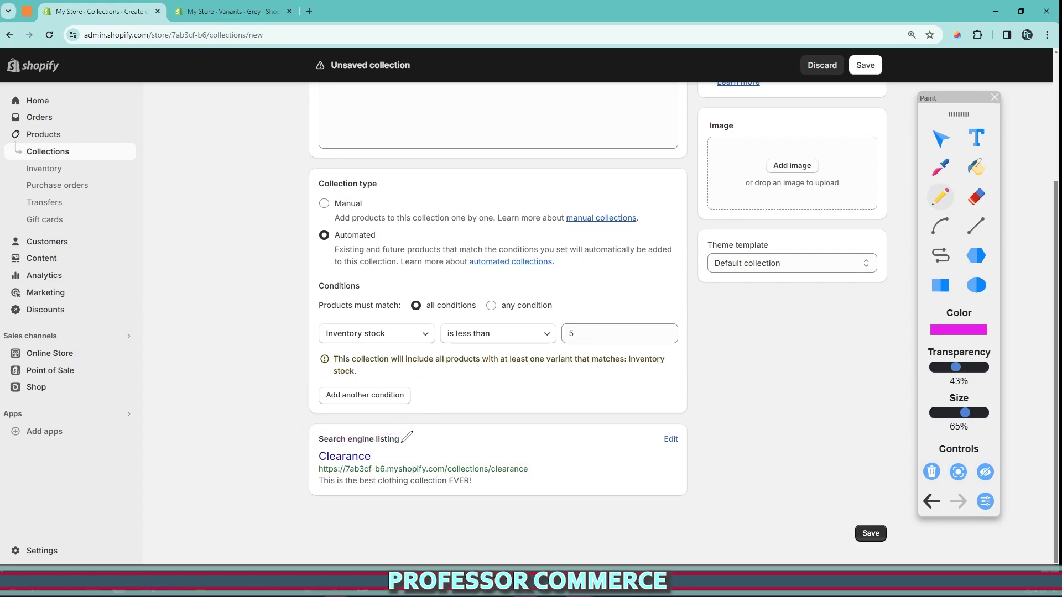
{"action": "left_click", "coordinate": [941, 138]}
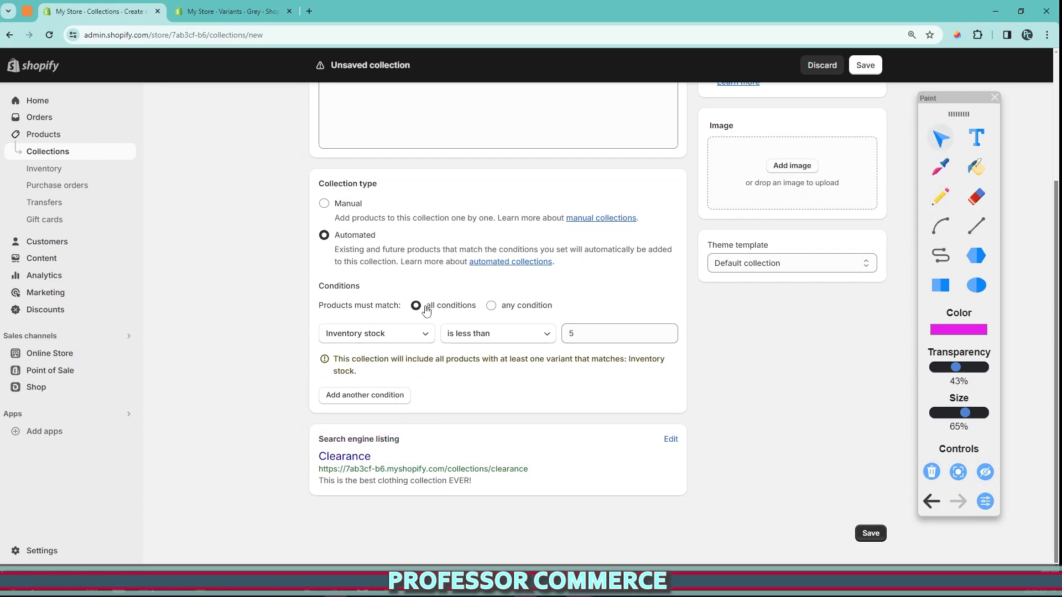
Switch the collection's product matching to any condition and back to all conditions
{"action": "left_click_drag", "start_coordinate": [319, 307], "coordinate": [487, 319]}
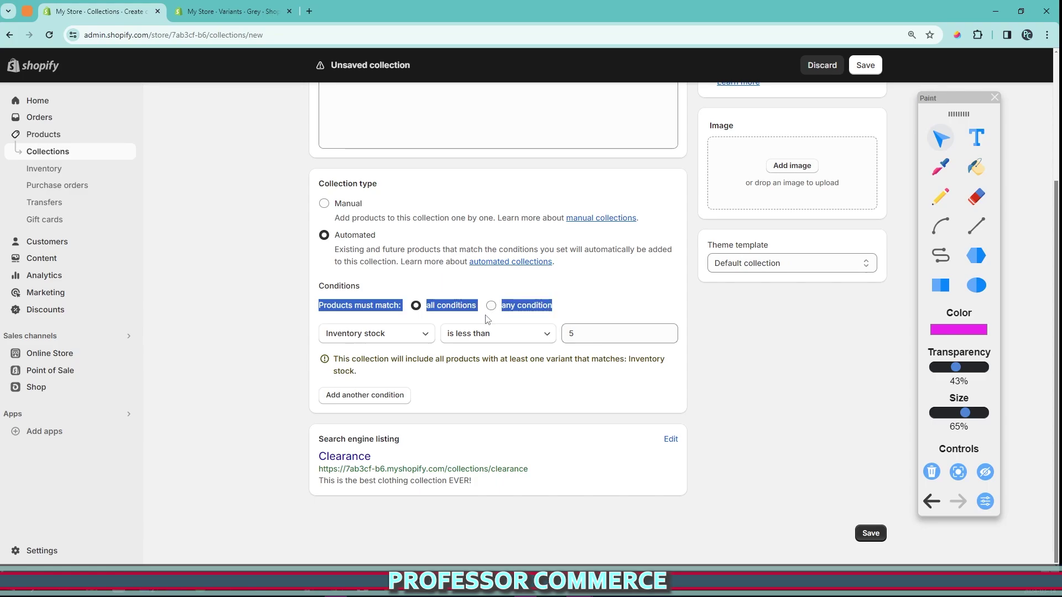
{"action": "left_click", "coordinate": [451, 319]}
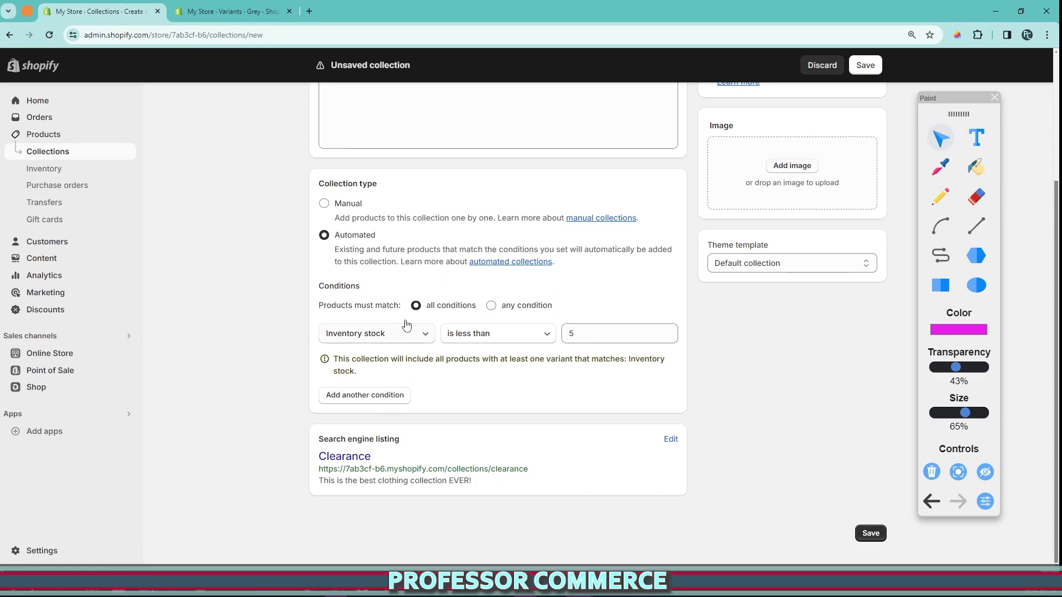
{"action": "left_click", "coordinate": [492, 308]}
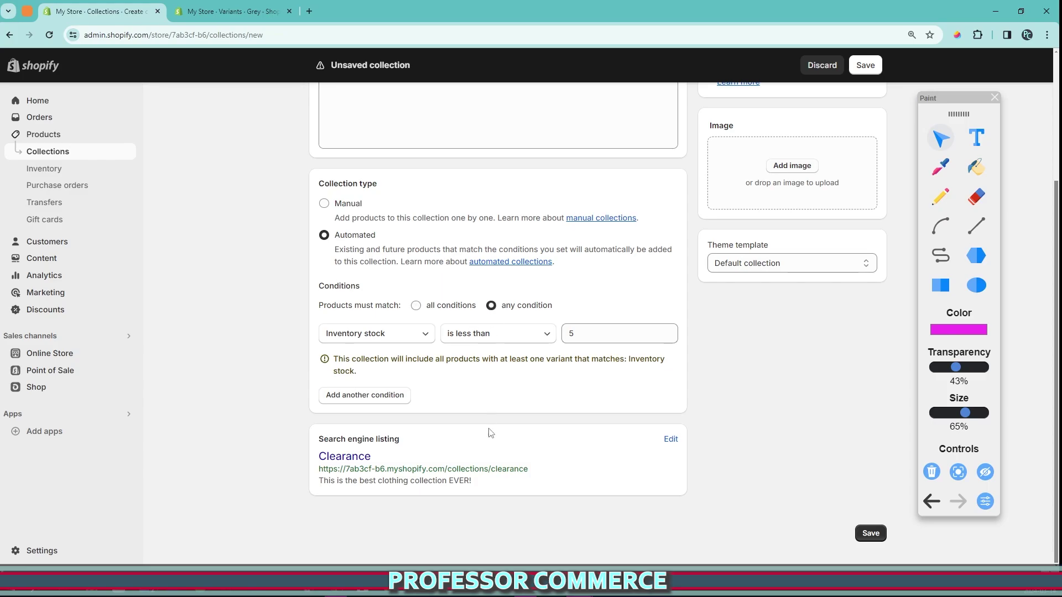
{"action": "left_click", "coordinate": [437, 307]}
Outline the collection's Conditions section with the annotation pencil and erase the outline
{"action": "key", "text": "p"}
{"action": "mouse_move", "coordinate": [293, 270]}
{"action": "left_mouse_down"}
{"action": "mouse_move", "coordinate": [790, 292]}
{"action": "mouse_move", "coordinate": [375, 416]}
{"action": "mouse_move", "coordinate": [296, 270]}
{"action": "left_mouse_up"}
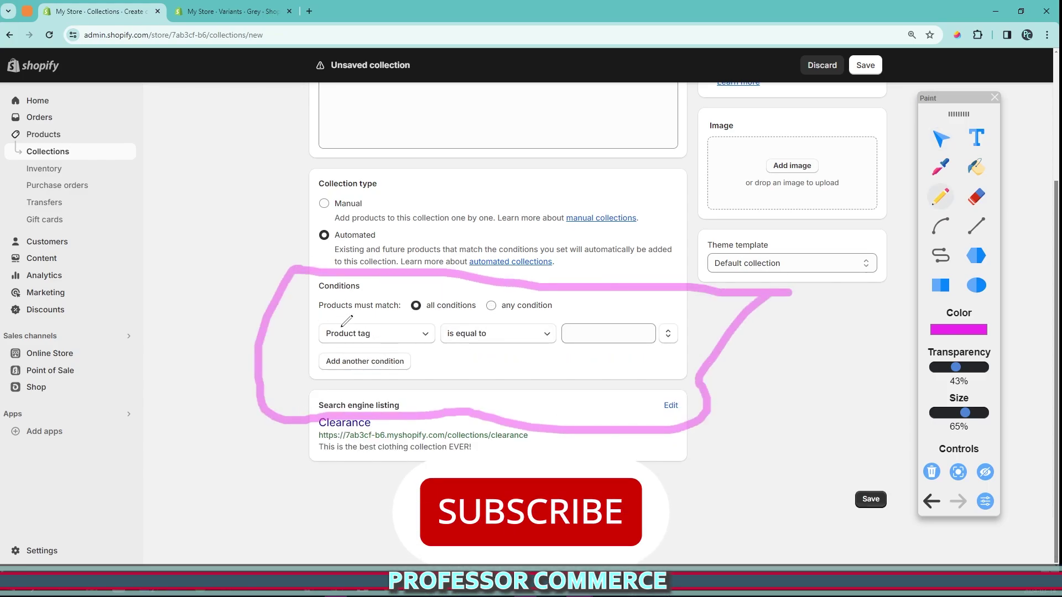
{"action": "key", "text": "Delete"}
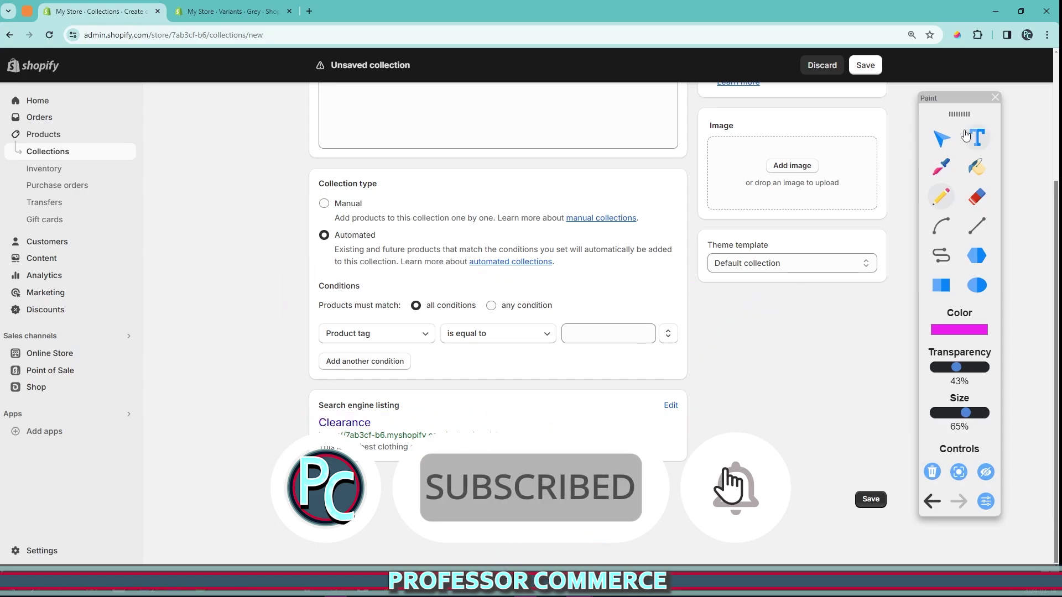
{"action": "key", "text": "Escape"}
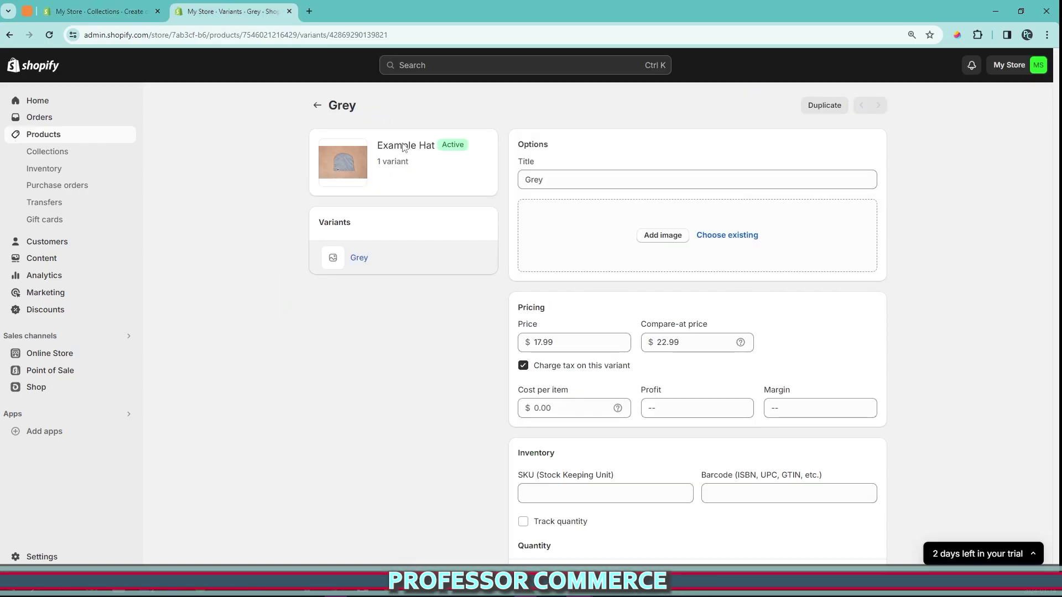
Return from the Grey variant to the Example Hat product and add the tag "red"
{"action": "left_click", "coordinate": [317, 105]}
{"action": "scroll", "coordinate": [811, 315], "scroll_direction": "down", "scroll_amount": 10}
{"action": "left_click", "coordinate": [748, 366]}
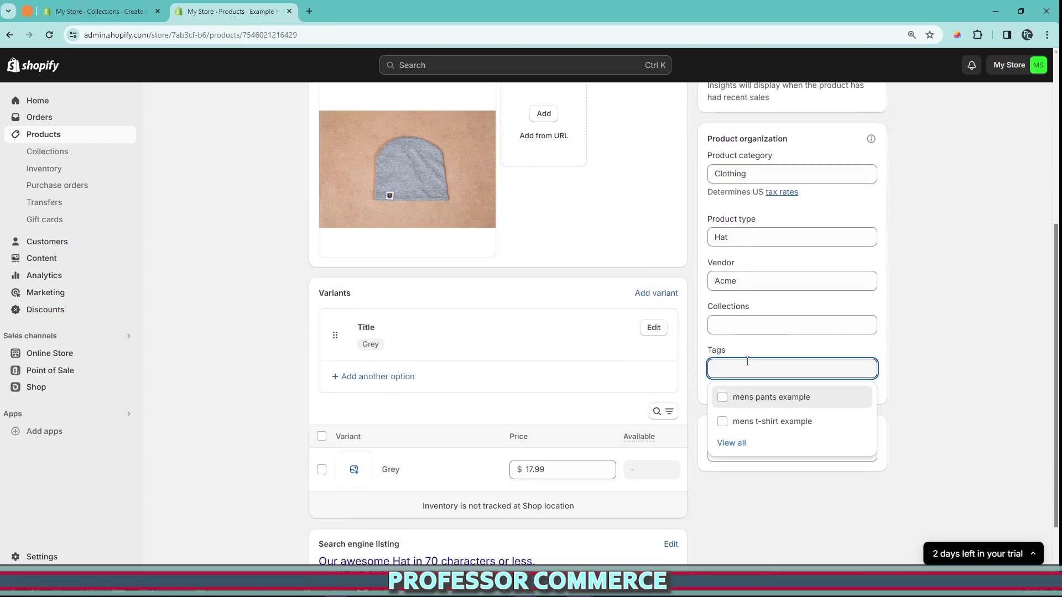
{"action": "type", "text": "red"}
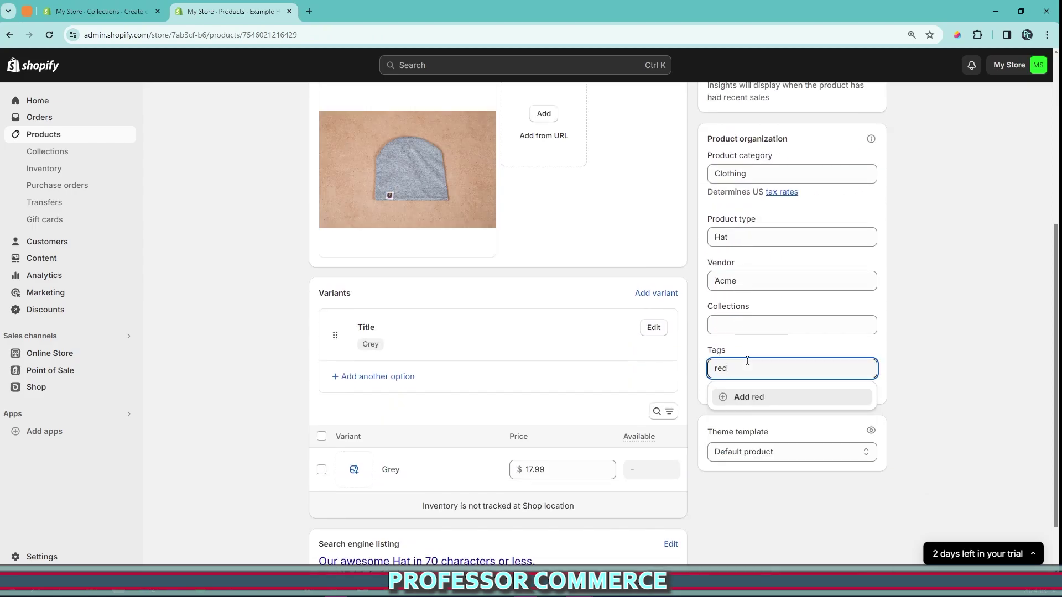
{"action": "key", "text": "Return"}
{"action": "left_click", "coordinate": [944, 383]}
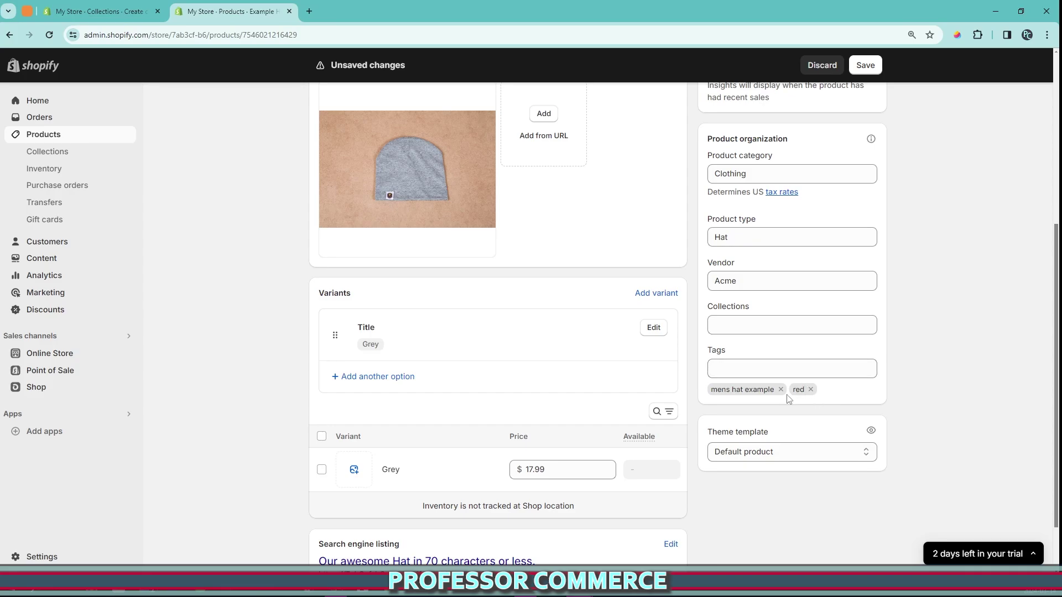
Rename the unsaved Clearance collection as V Day
{"action": "scroll", "coordinate": [475, 369], "scroll_direction": "up", "scroll_amount": 3}
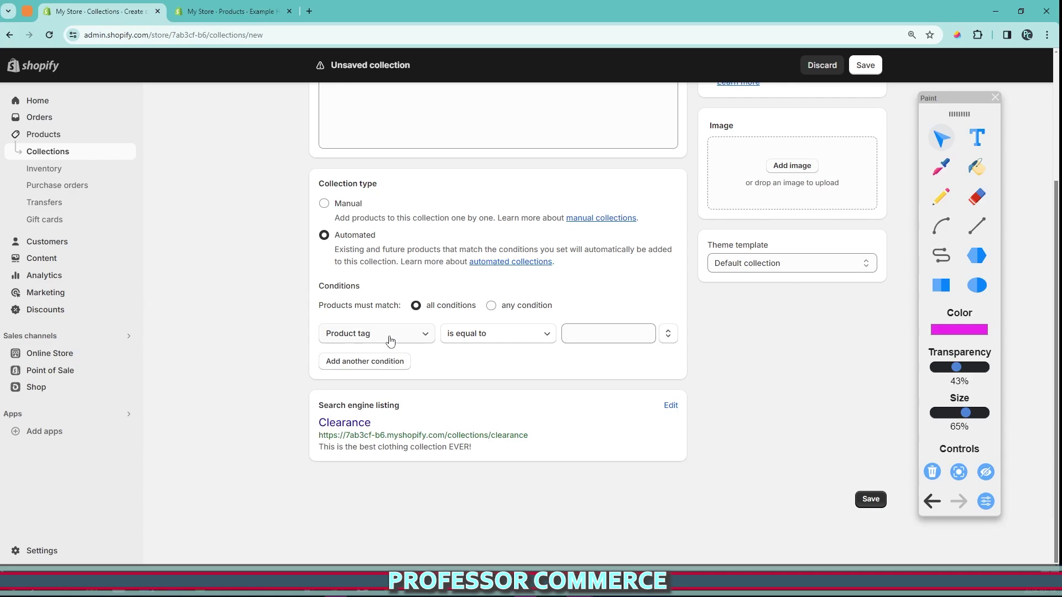
{"action": "double_click", "coordinate": [421, 163]}
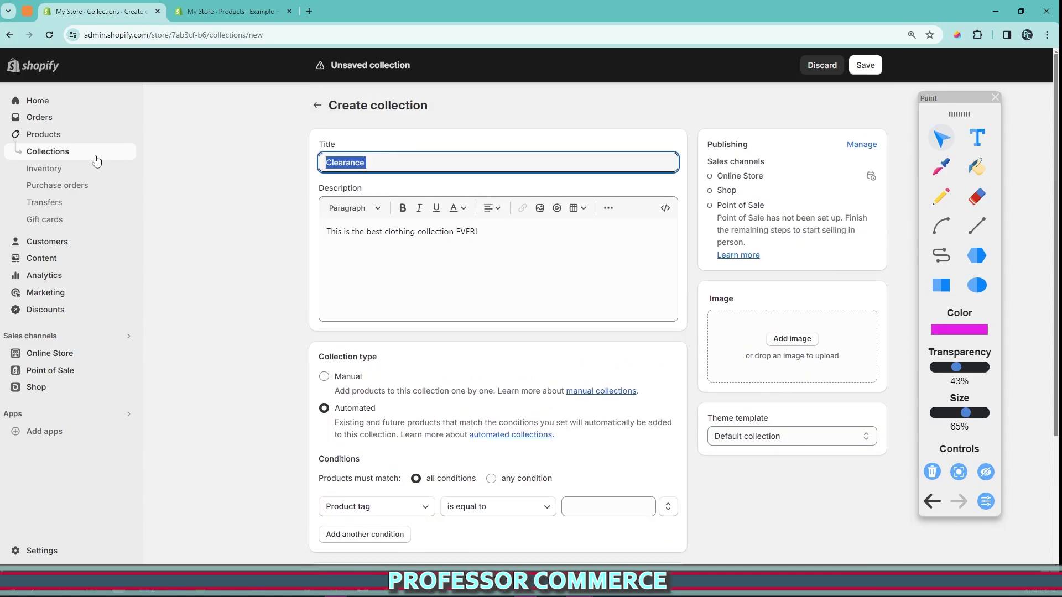
{"action": "type", "text": "V Day"}
Set the V Day collection's condition to Product tag is equal to red
{"action": "scroll", "coordinate": [434, 328], "scroll_direction": "down", "scroll_amount": 3}
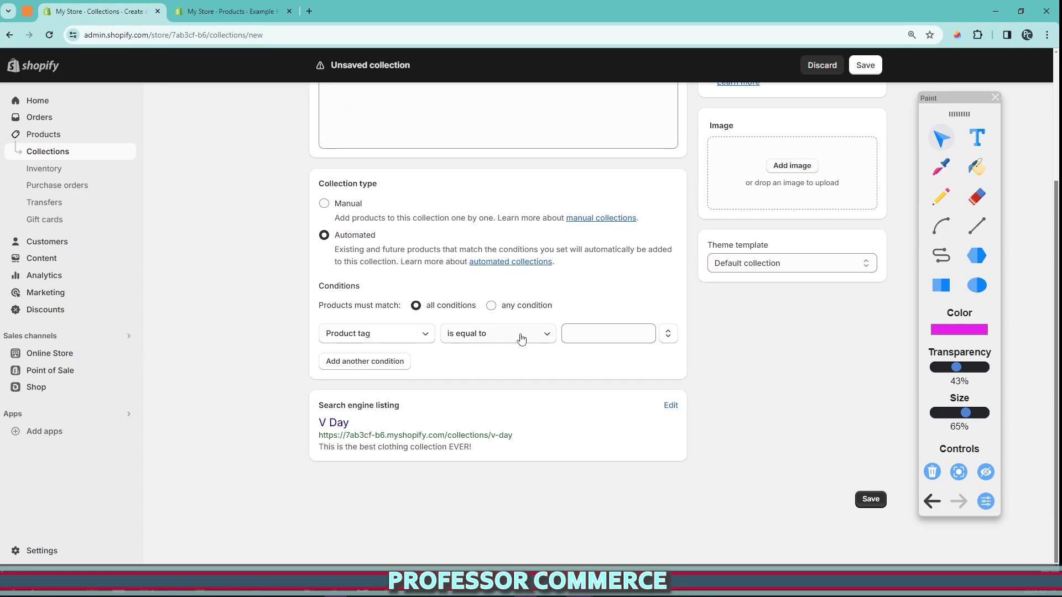
{"action": "left_click", "coordinate": [595, 334]}
{"action": "type", "text": "redp"}
Outline the V Day tag condition with the annotation pencil, compare it with the Example Hat's tags, and clear the outline
{"action": "left_click_drag", "start_coordinate": [299, 276], "coordinate": [285, 312]}
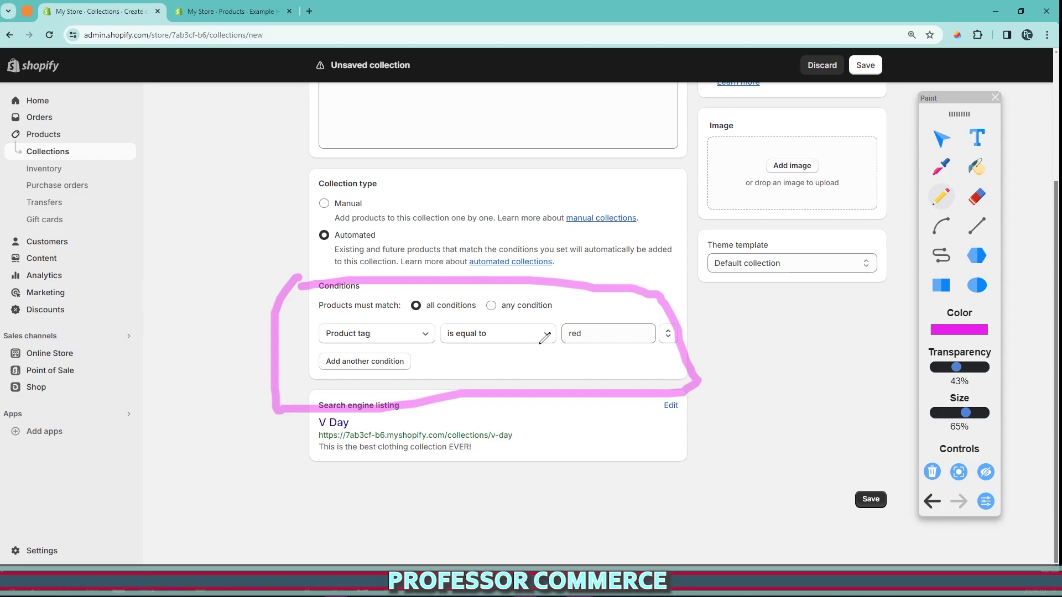
{"action": "left_click", "coordinate": [232, 11]}
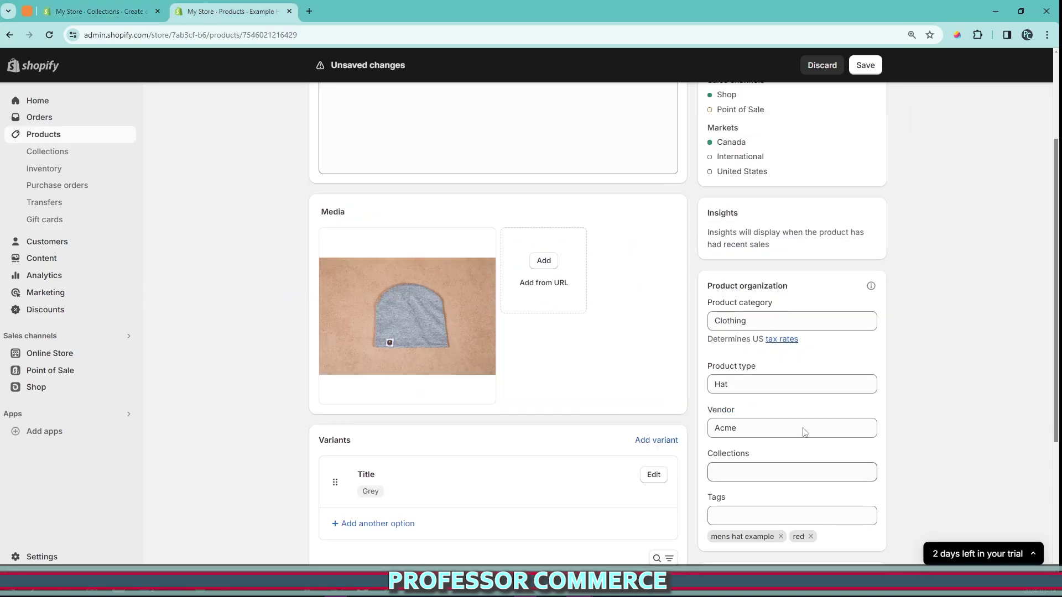
{"action": "key", "text": "ctrl+shift+Tab"}
{"action": "key", "text": "Escape"}
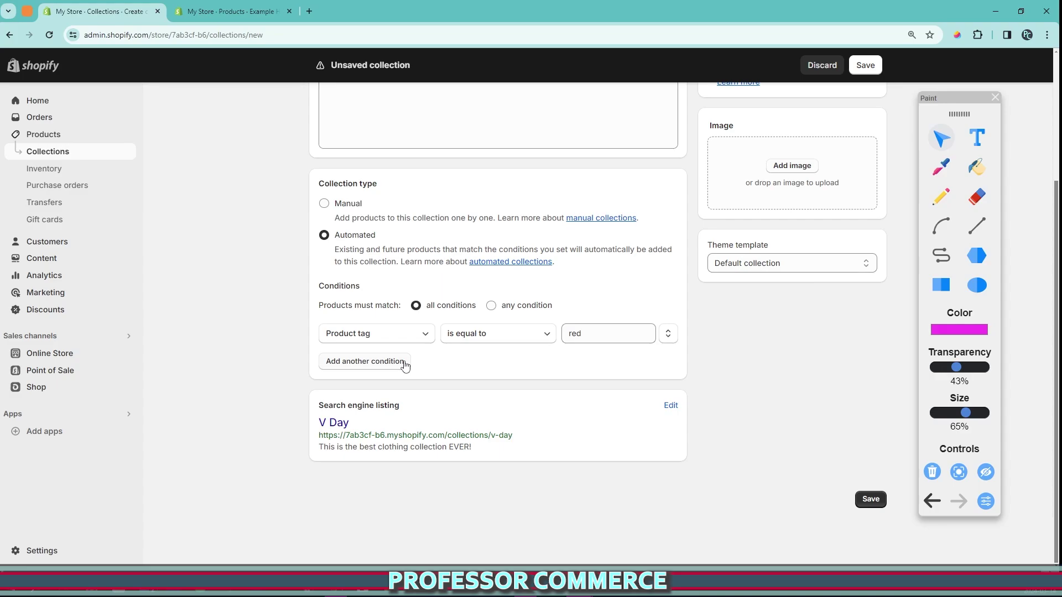
Add a second condition to the V Day collection: Product title is equal to hat
{"action": "left_click", "coordinate": [405, 362]}
{"action": "left_click", "coordinate": [403, 364]}
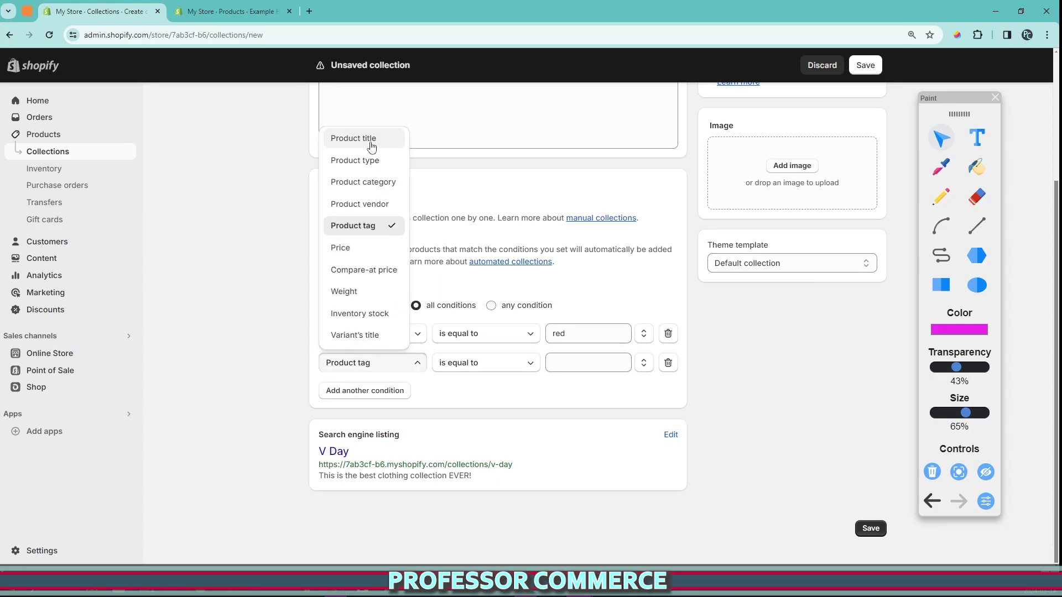
{"action": "left_click", "coordinate": [354, 138]}
{"action": "left_click", "coordinate": [485, 363]}
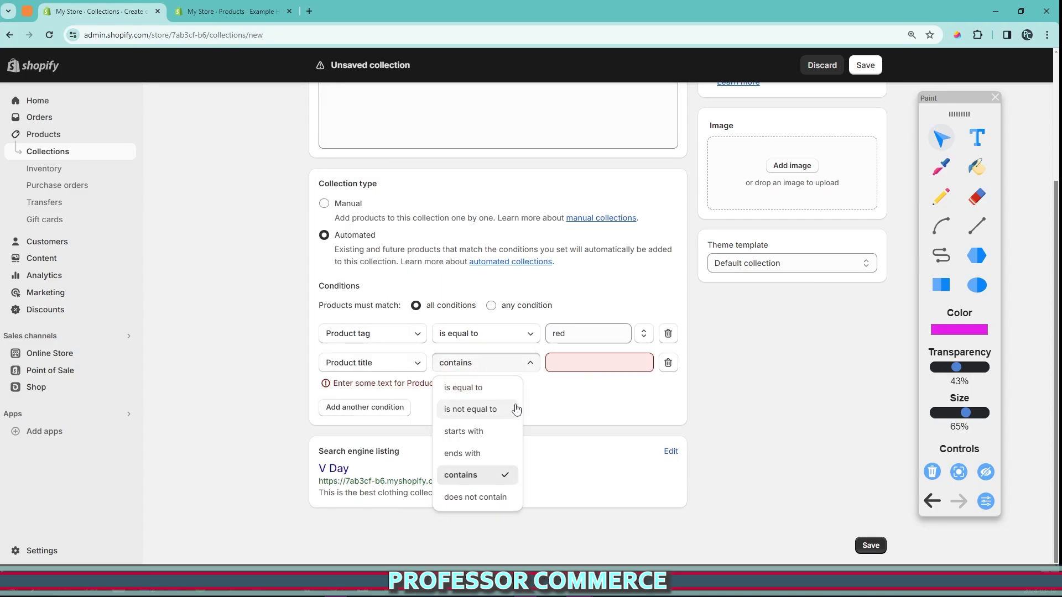
{"action": "left_click", "coordinate": [464, 386]}
{"action": "left_click", "coordinate": [590, 365]}
{"action": "type", "text": "hat"}
Outline the condition values "red" and "hat" with the annotation pencil, clearing the stray first stroke
{"action": "key", "text": "alt+p"}
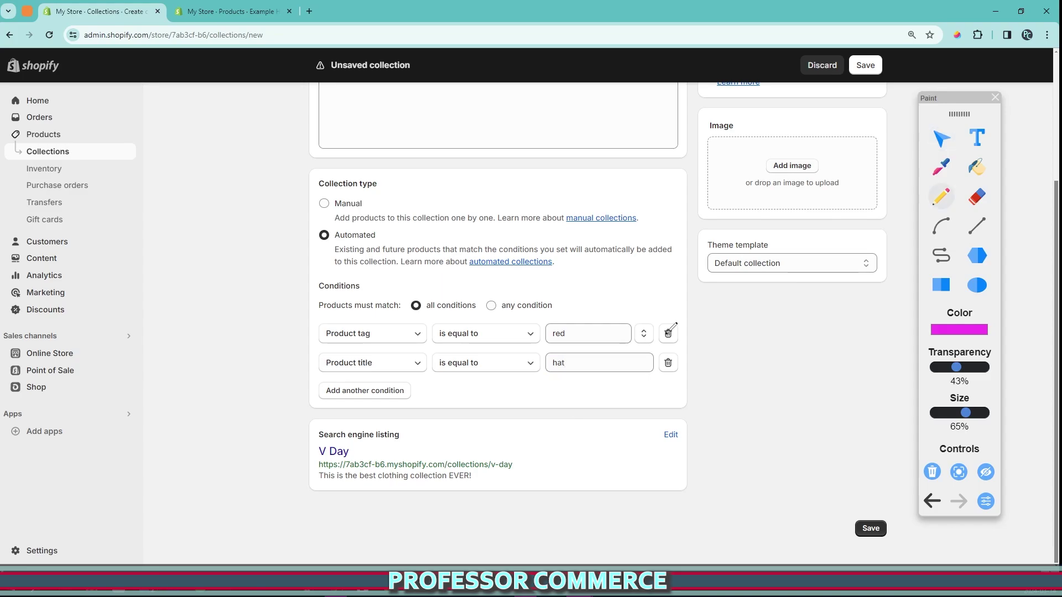
{"action": "mouse_move", "coordinate": [303, 277]}
{"action": "left_mouse_down"}
{"action": "mouse_move", "coordinate": [326, 440]}
{"action": "mouse_move", "coordinate": [304, 227]}
{"action": "left_mouse_up"}
{"action": "left_click", "coordinate": [932, 472]}
{"action": "mouse_move", "coordinate": [554, 322]}
{"action": "left_mouse_down"}
{"action": "mouse_move", "coordinate": [567, 317]}
{"action": "mouse_move", "coordinate": [604, 342]}
{"action": "mouse_move", "coordinate": [541, 321]}
{"action": "left_mouse_up"}
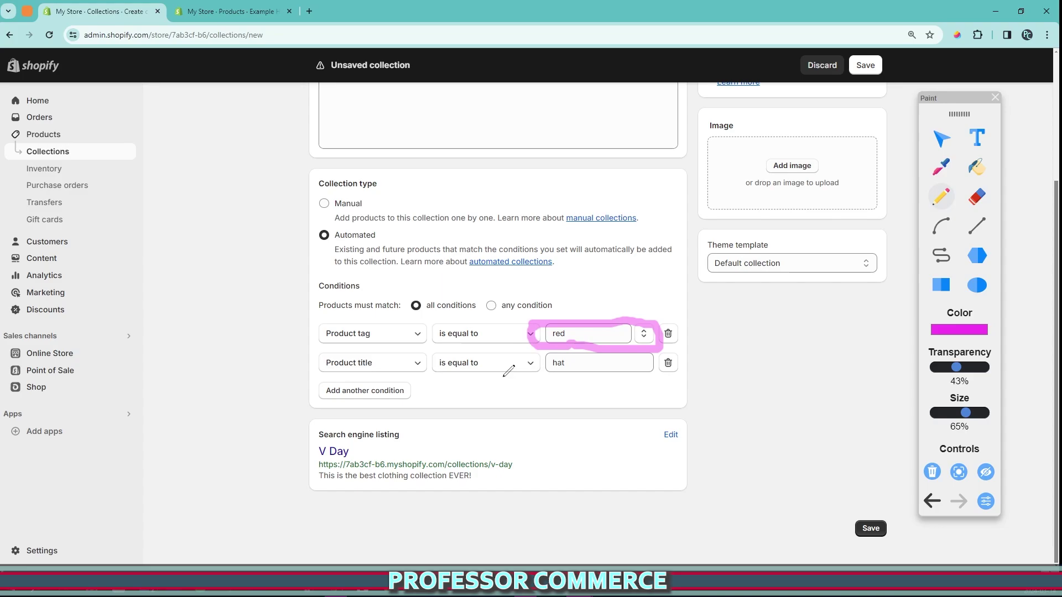
{"action": "mouse_move", "coordinate": [543, 352]}
{"action": "left_mouse_down"}
{"action": "mouse_move", "coordinate": [567, 384]}
{"action": "mouse_move", "coordinate": [546, 367]}
{"action": "left_mouse_up"}
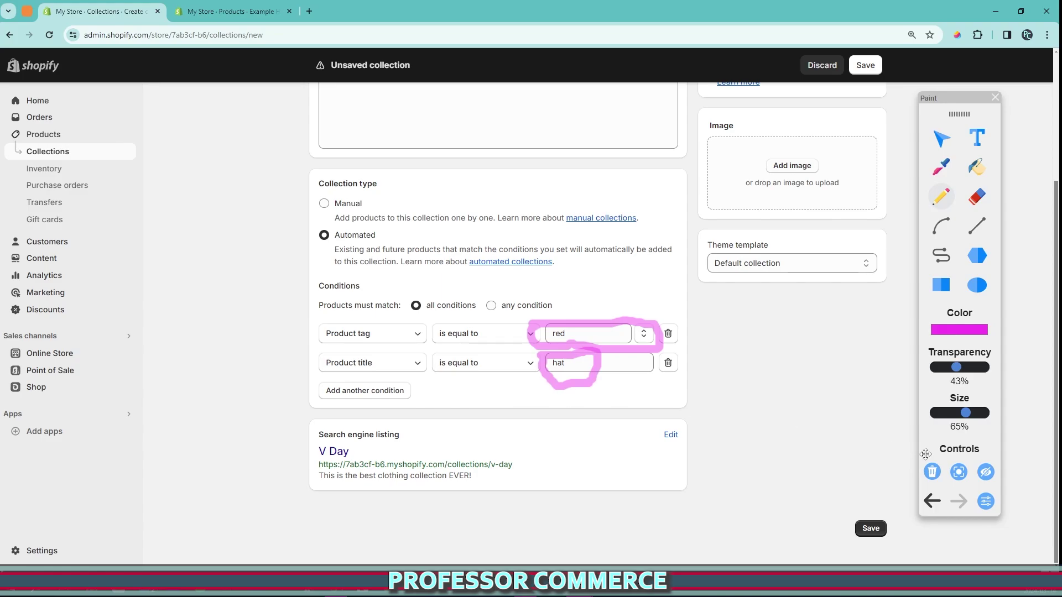
Switch product matching to any condition, mark the tag and title conditions separately with outlines and arrows, and clear the markings
{"action": "left_click", "coordinate": [942, 139]}
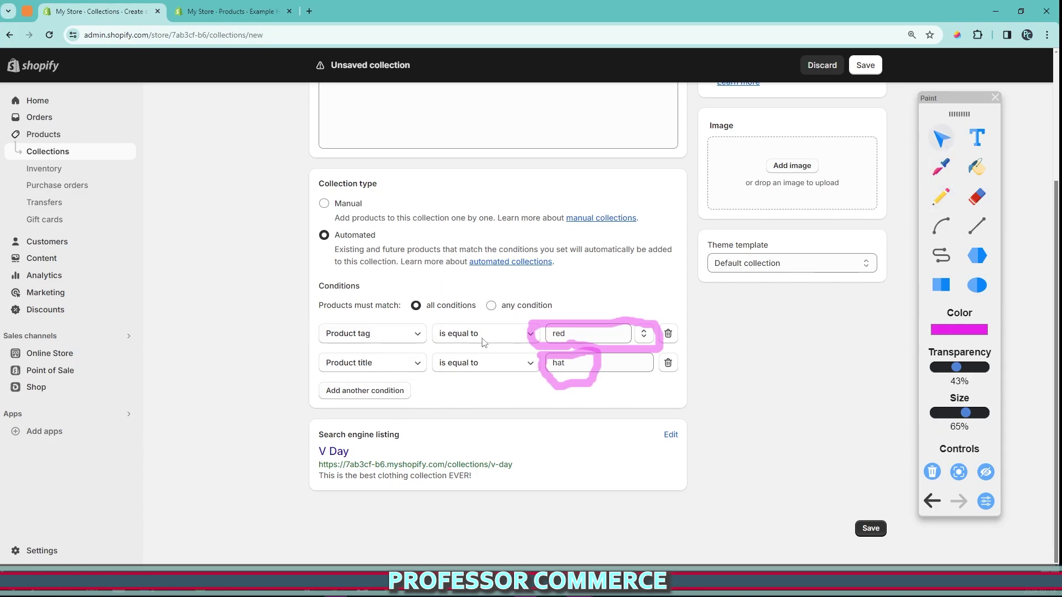
{"action": "left_click", "coordinate": [501, 309]}
{"action": "left_click", "coordinate": [941, 196]}
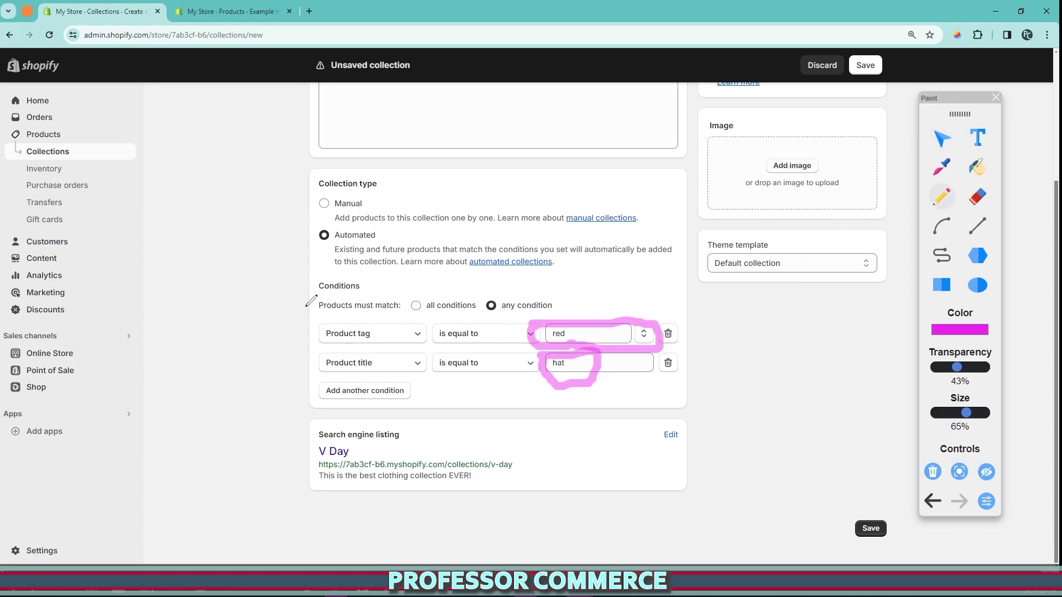
{"action": "mouse_move", "coordinate": [303, 350]}
{"action": "left_mouse_down"}
{"action": "mouse_move", "coordinate": [584, 344]}
{"action": "mouse_move", "coordinate": [510, 299]}
{"action": "mouse_move", "coordinate": [300, 326]}
{"action": "mouse_move", "coordinate": [307, 345]}
{"action": "left_mouse_up"}
{"action": "mouse_move", "coordinate": [606, 321]}
{"action": "left_mouse_down"}
{"action": "mouse_move", "coordinate": [517, 340]}
{"action": "mouse_move", "coordinate": [578, 342]}
{"action": "left_mouse_up"}
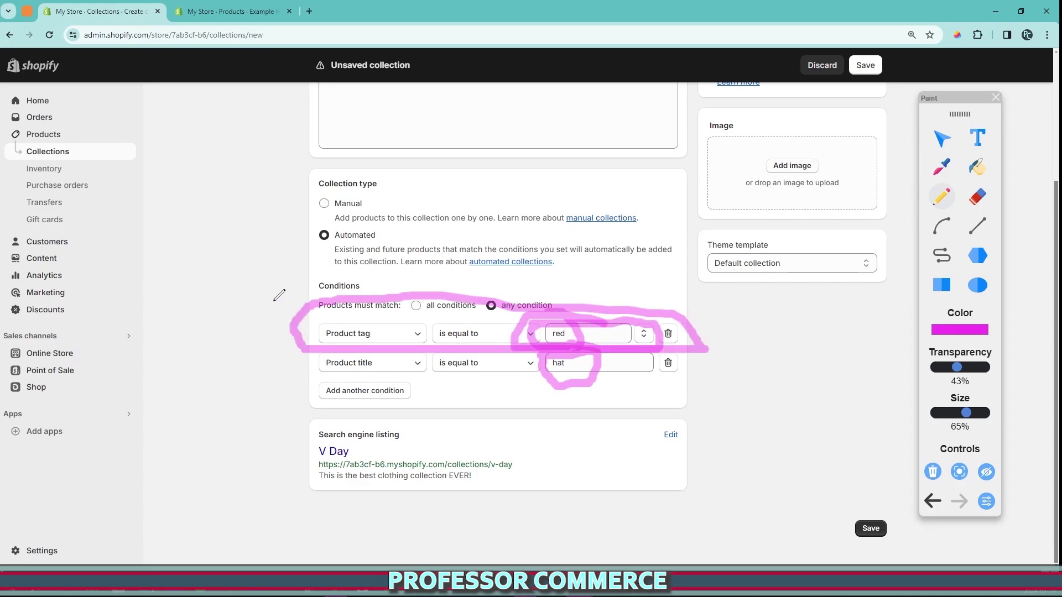
{"action": "mouse_move", "coordinate": [298, 317]}
{"action": "left_mouse_down"}
{"action": "mouse_move", "coordinate": [180, 203]}
{"action": "mouse_move", "coordinate": [249, 208]}
{"action": "left_mouse_up"}
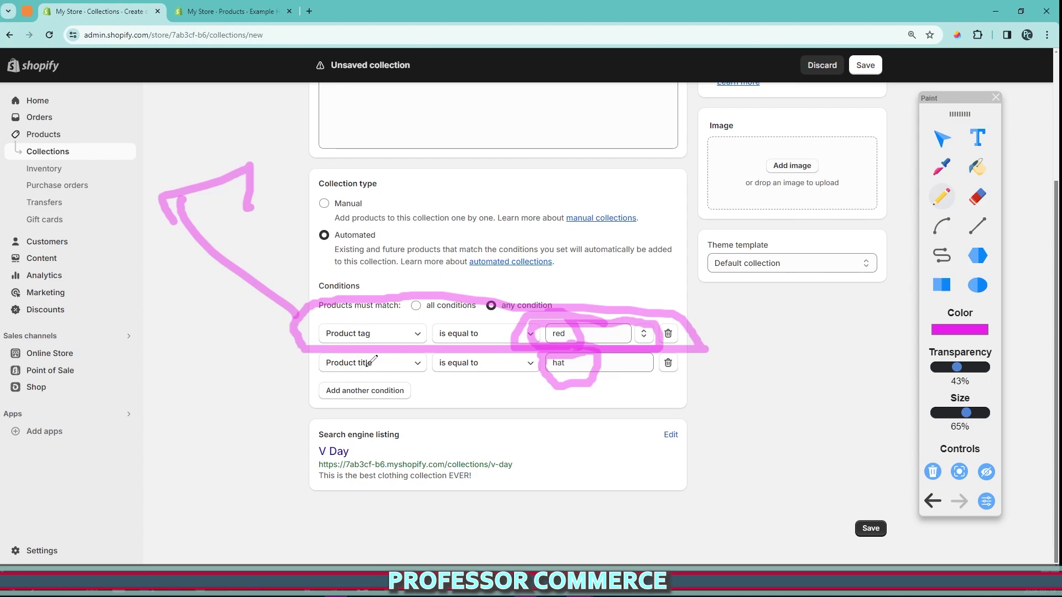
{"action": "mouse_move", "coordinate": [319, 351]}
{"action": "left_mouse_down"}
{"action": "mouse_move", "coordinate": [296, 382]}
{"action": "mouse_move", "coordinate": [708, 354]}
{"action": "mouse_move", "coordinate": [530, 351]}
{"action": "left_mouse_up"}
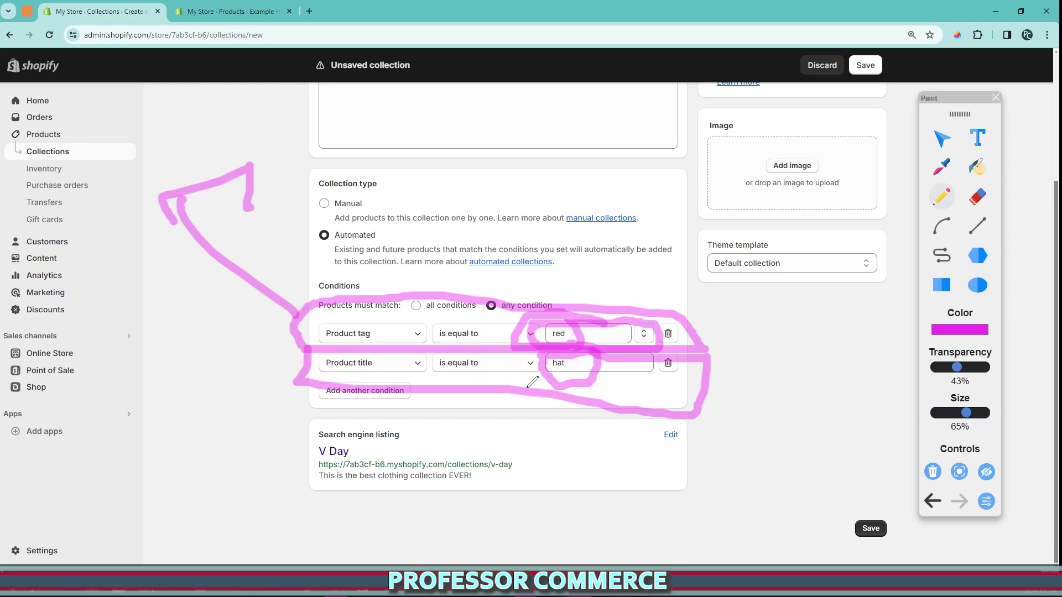
{"action": "mouse_move", "coordinate": [608, 364]}
{"action": "left_mouse_down"}
{"action": "mouse_move", "coordinate": [818, 335]}
{"action": "mouse_move", "coordinate": [673, 206]}
{"action": "mouse_move", "coordinate": [681, 173]}
{"action": "left_mouse_up"}
{"action": "key", "text": "Delete"}
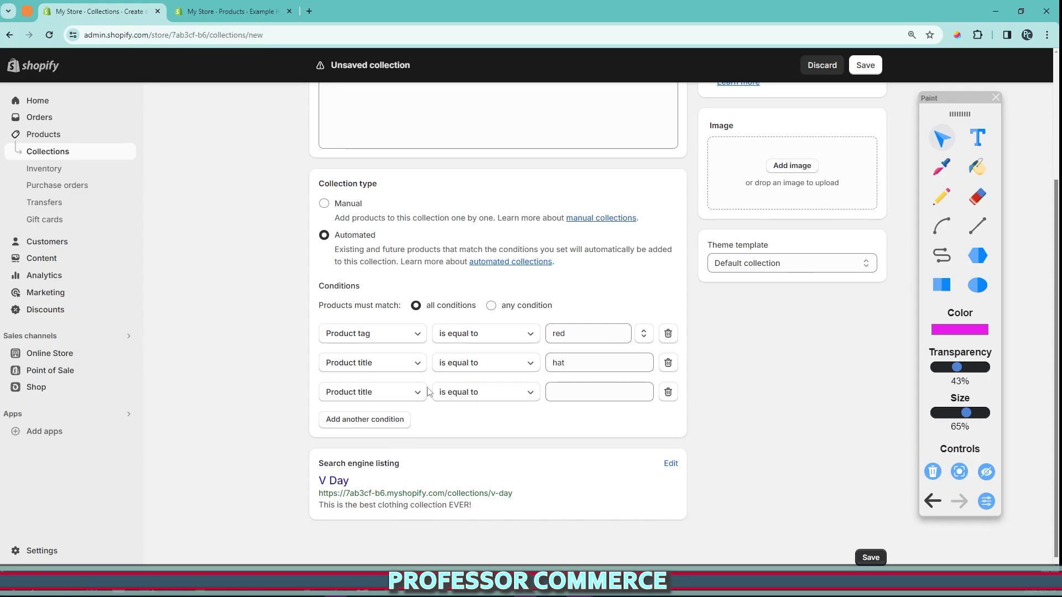
Set the third condition to Product type is equal to cards
{"action": "left_click", "coordinate": [419, 391]}
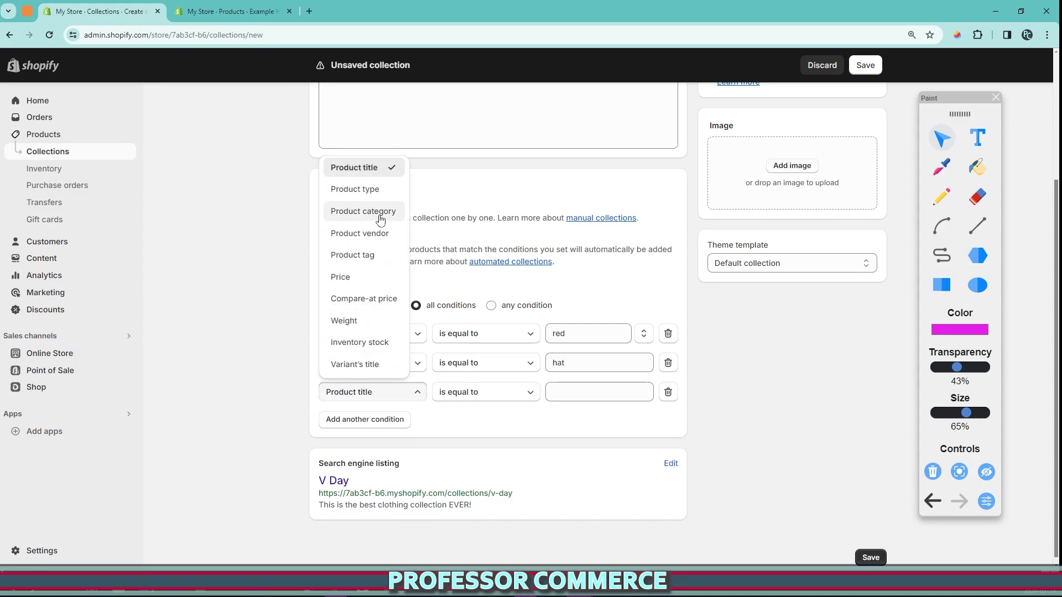
{"action": "left_click", "coordinate": [357, 189]}
{"action": "type", "text": "cards"}
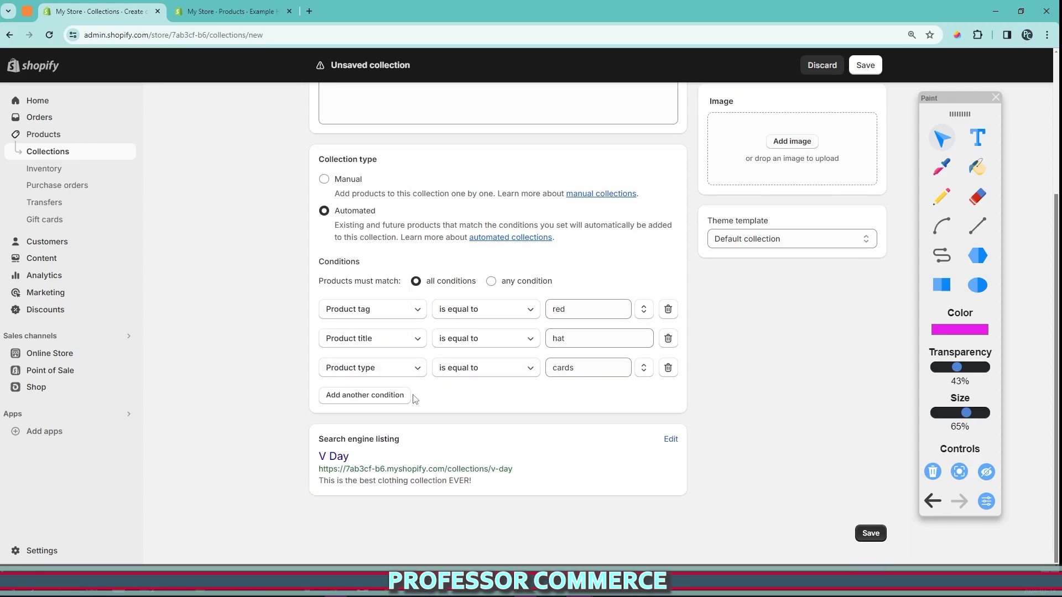
{"action": "scroll", "coordinate": [572, 388], "scroll_direction": "up", "scroll_amount": 3}
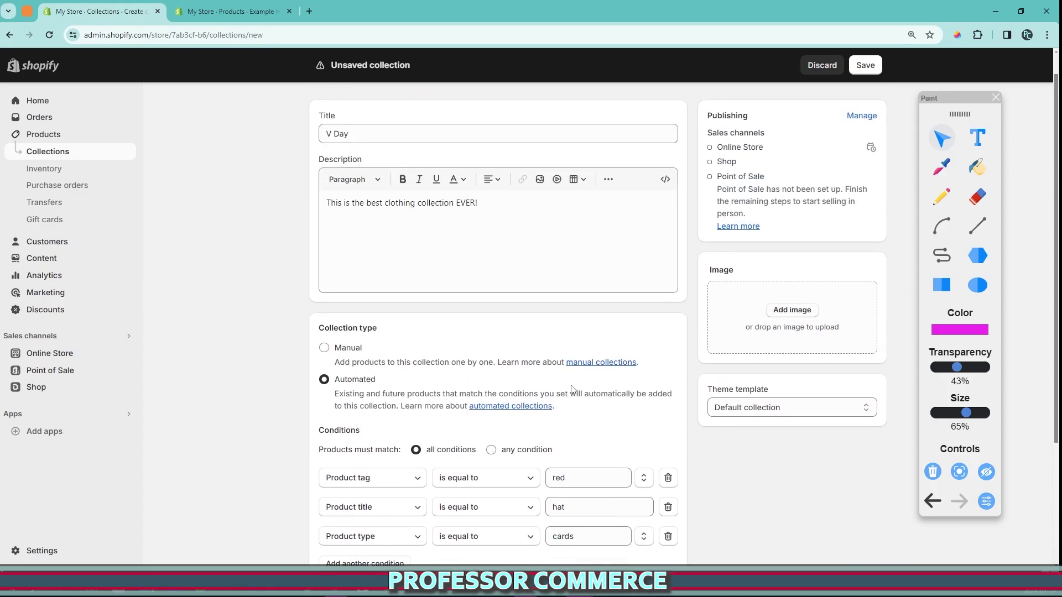
{"action": "scroll", "coordinate": [571, 387], "scroll_direction": "down", "scroll_amount": 3}
Mark the all conditions option, the three conditions and their values with the annotation pencil, draw an arrow from them, and clear everything
{"action": "left_click", "coordinate": [941, 197]}
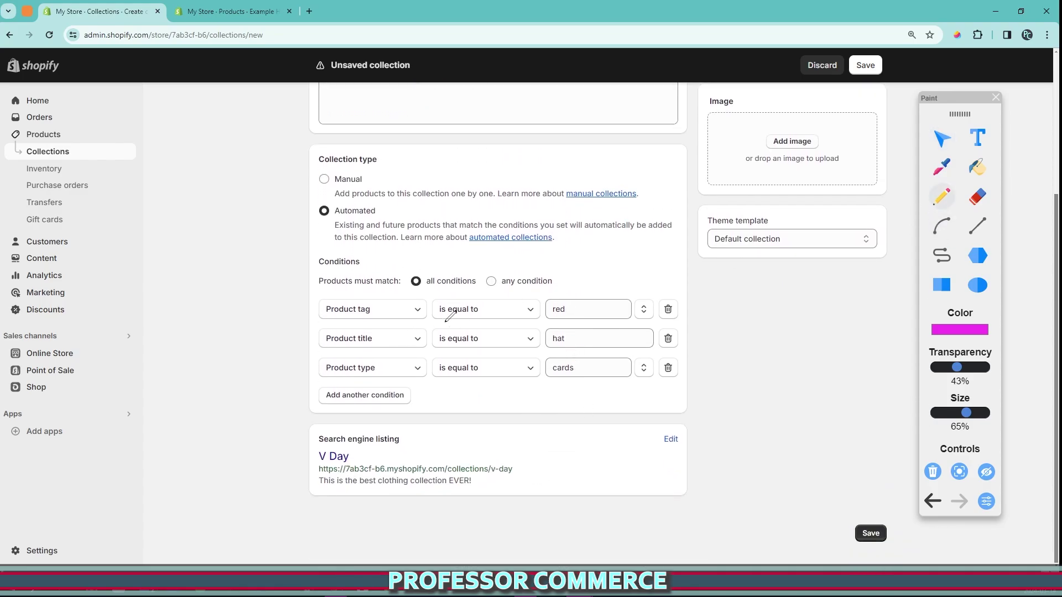
{"action": "mouse_move", "coordinate": [442, 271]}
{"action": "left_mouse_down"}
{"action": "mouse_move", "coordinate": [505, 296]}
{"action": "mouse_move", "coordinate": [370, 252]}
{"action": "left_mouse_up"}
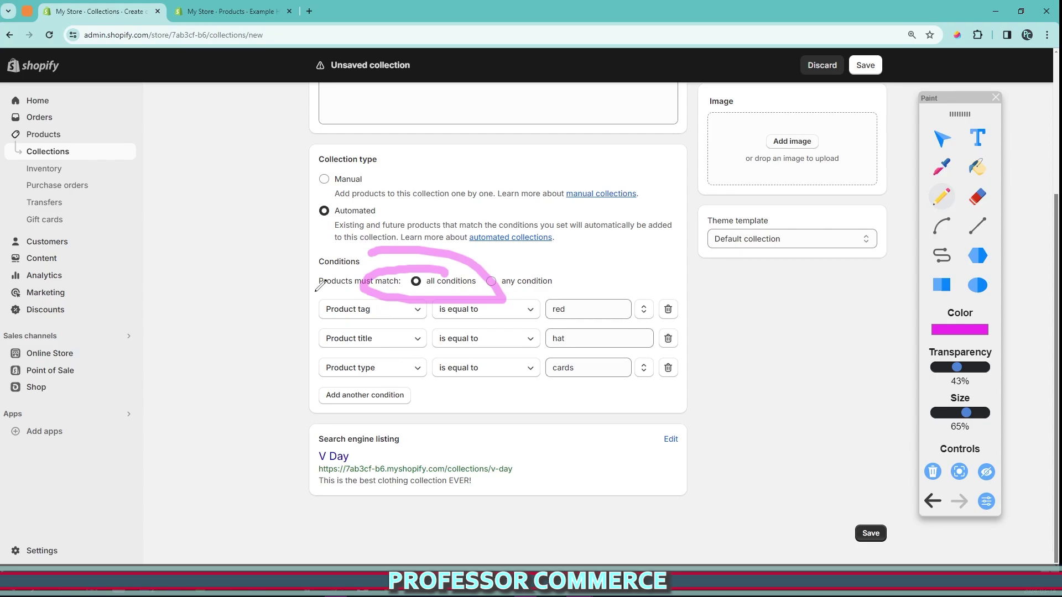
{"action": "mouse_move", "coordinate": [320, 286]}
{"action": "left_mouse_down"}
{"action": "mouse_move", "coordinate": [327, 407]}
{"action": "mouse_move", "coordinate": [686, 390]}
{"action": "mouse_move", "coordinate": [581, 285]}
{"action": "mouse_move", "coordinate": [312, 281]}
{"action": "left_mouse_up"}
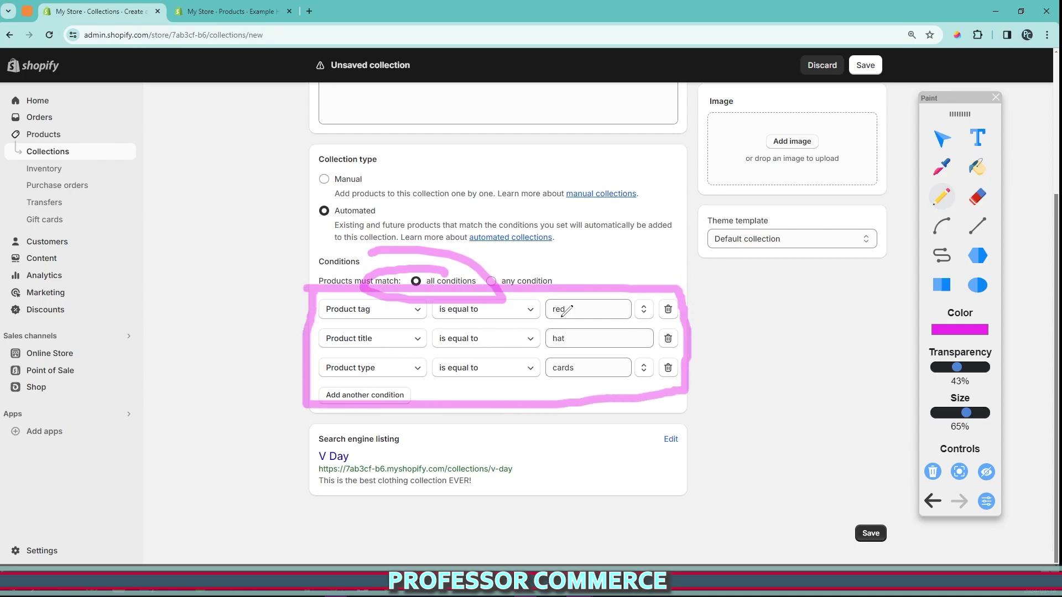
{"action": "mouse_move", "coordinate": [565, 298]}
{"action": "left_mouse_down"}
{"action": "mouse_move", "coordinate": [548, 303]}
{"action": "mouse_move", "coordinate": [559, 325]}
{"action": "mouse_move", "coordinate": [566, 297]}
{"action": "mouse_move", "coordinate": [536, 330]}
{"action": "mouse_move", "coordinate": [558, 358]}
{"action": "mouse_move", "coordinate": [593, 332]}
{"action": "mouse_move", "coordinate": [555, 323]}
{"action": "left_mouse_up"}
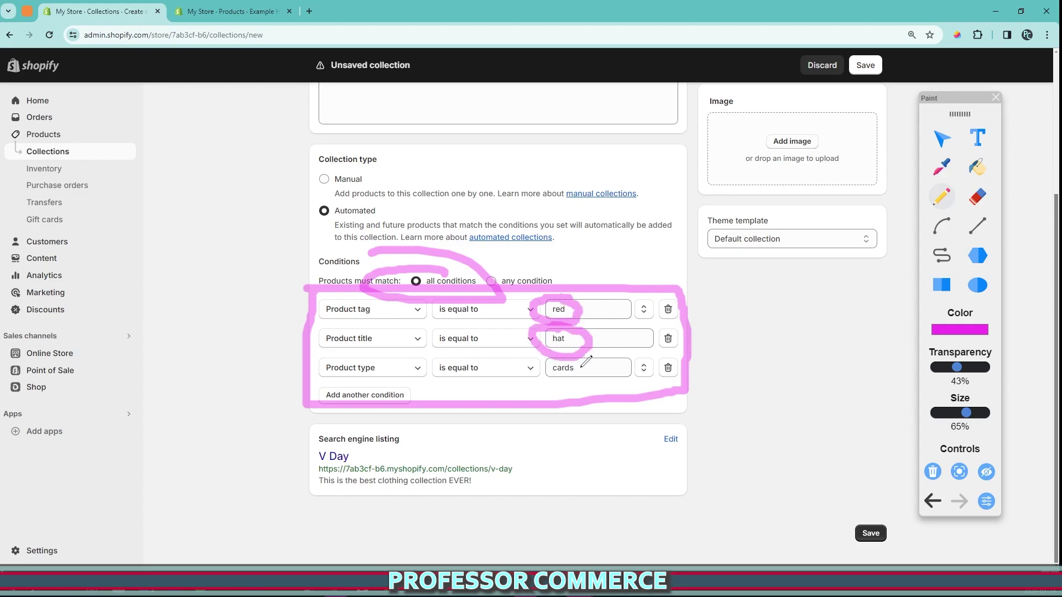
{"action": "mouse_move", "coordinate": [576, 361]}
{"action": "left_mouse_down"}
{"action": "mouse_move", "coordinate": [573, 350]}
{"action": "mouse_move", "coordinate": [553, 388]}
{"action": "mouse_move", "coordinate": [567, 358]}
{"action": "left_mouse_up"}
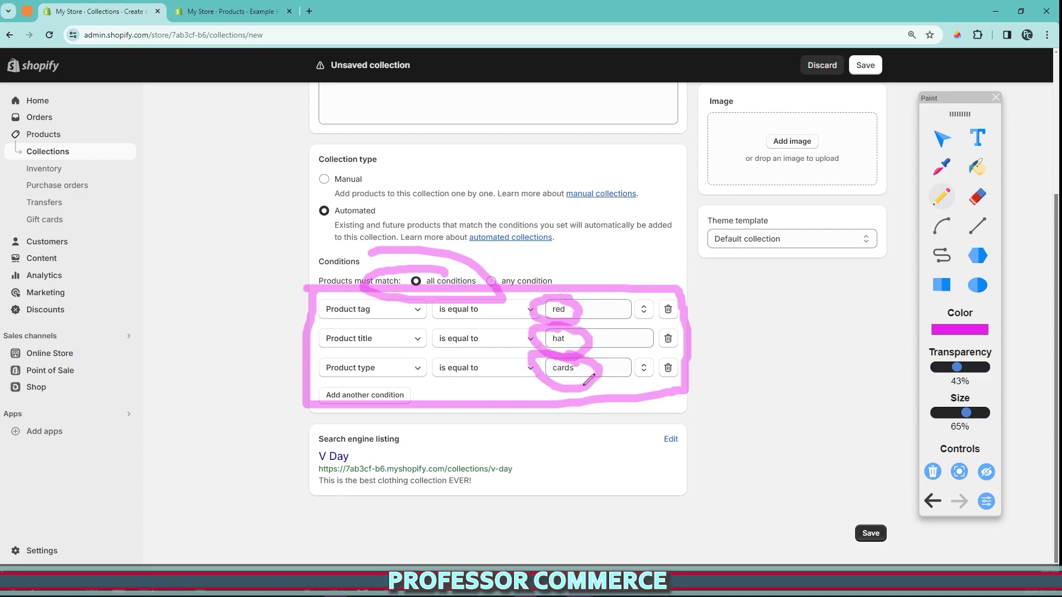
{"action": "mouse_move", "coordinate": [310, 292]}
{"action": "left_mouse_down"}
{"action": "mouse_move", "coordinate": [244, 148]}
{"action": "mouse_move", "coordinate": [301, 120]}
{"action": "left_mouse_up"}
{"action": "left_click_drag", "start_coordinate": [301, 119], "coordinate": [262, 175]}
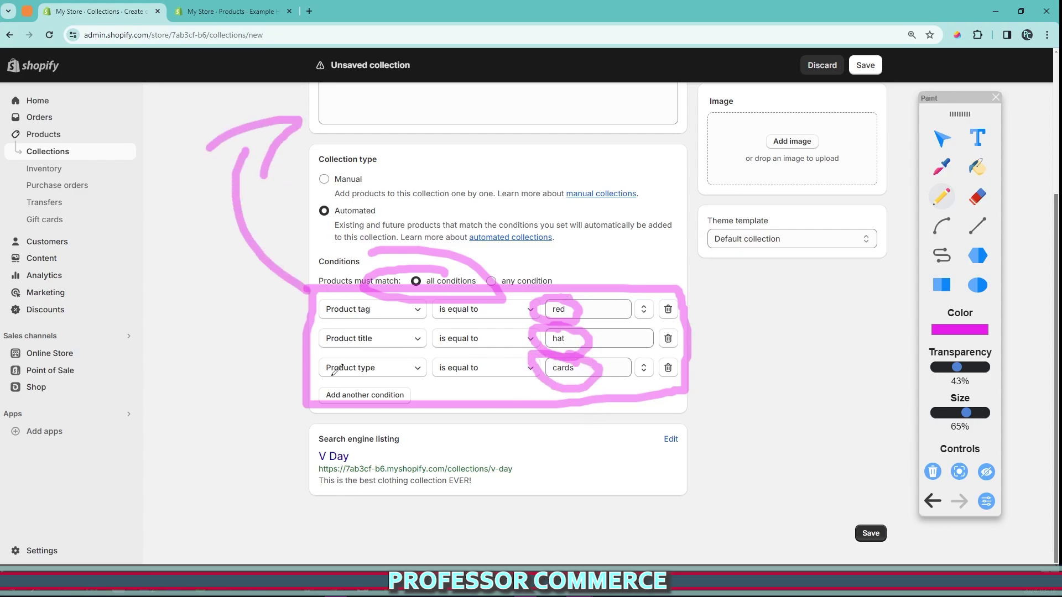
{"action": "left_click", "coordinate": [933, 471]}
{"action": "left_click", "coordinate": [942, 137]}
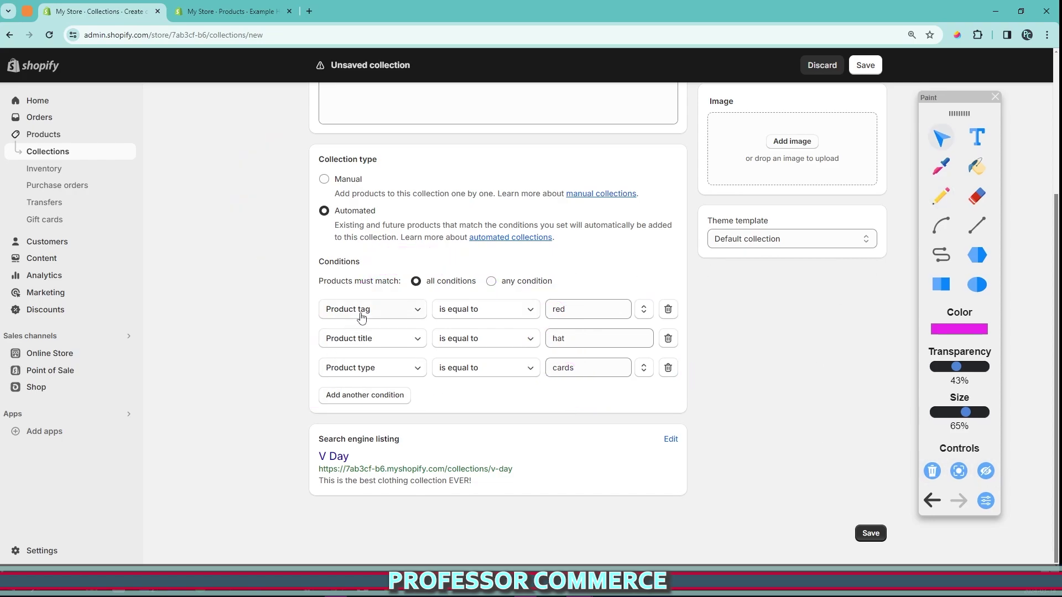
Make products match any condition, outline the matching options with the annotation pencil, and clear the outline
{"action": "left_click", "coordinate": [490, 281]}
{"action": "left_click", "coordinate": [941, 196]}
{"action": "mouse_move", "coordinate": [318, 289]}
{"action": "left_mouse_down"}
{"action": "mouse_move", "coordinate": [605, 279]}
{"action": "mouse_move", "coordinate": [321, 326]}
{"action": "left_mouse_up"}
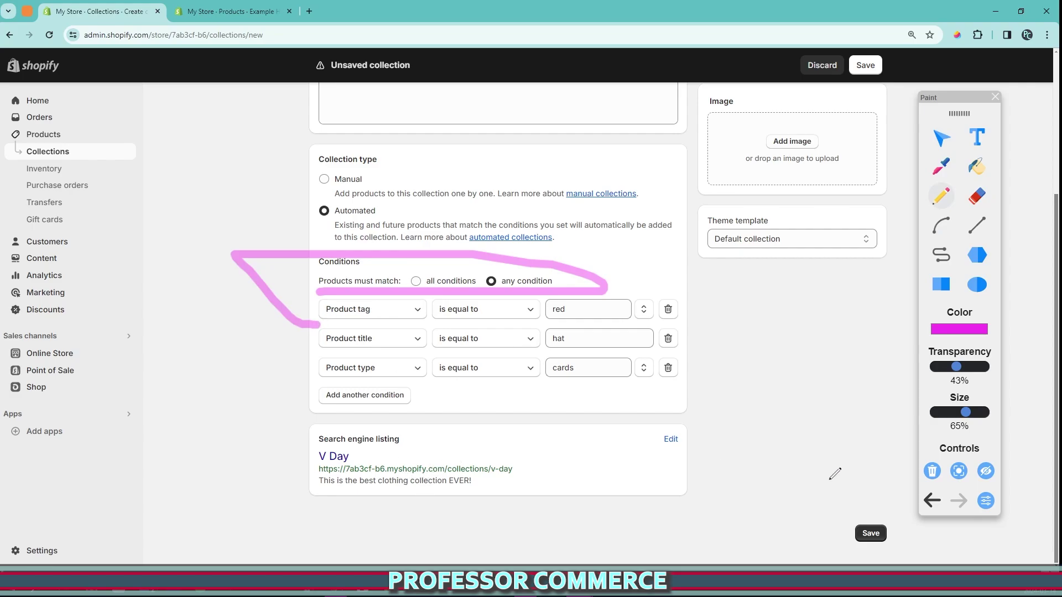
{"action": "left_click", "coordinate": [933, 472]}
Outline the red, hat and cards values in red, green and purple, loop them together with an arrow, and clear the markings
{"action": "left_click", "coordinate": [950, 331]}
{"action": "left_click_drag", "start_coordinate": [953, 435], "coordinate": [1053, 439]}
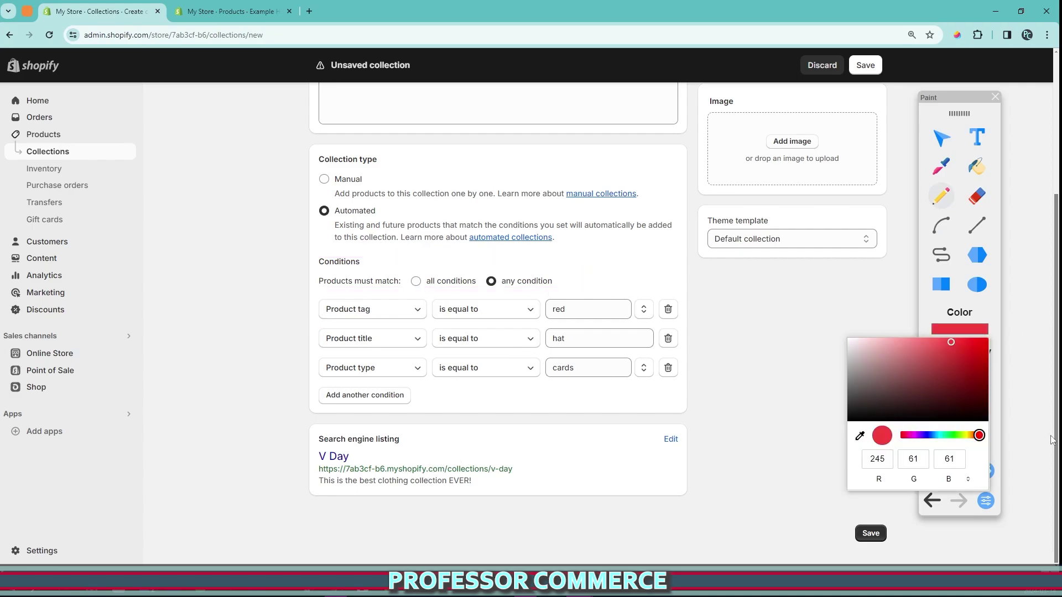
{"action": "mouse_move", "coordinate": [522, 287]}
{"action": "left_mouse_down"}
{"action": "mouse_move", "coordinate": [662, 289]}
{"action": "mouse_move", "coordinate": [580, 329]}
{"action": "mouse_move", "coordinate": [506, 290]}
{"action": "left_mouse_up"}
{"action": "left_click", "coordinate": [965, 336]}
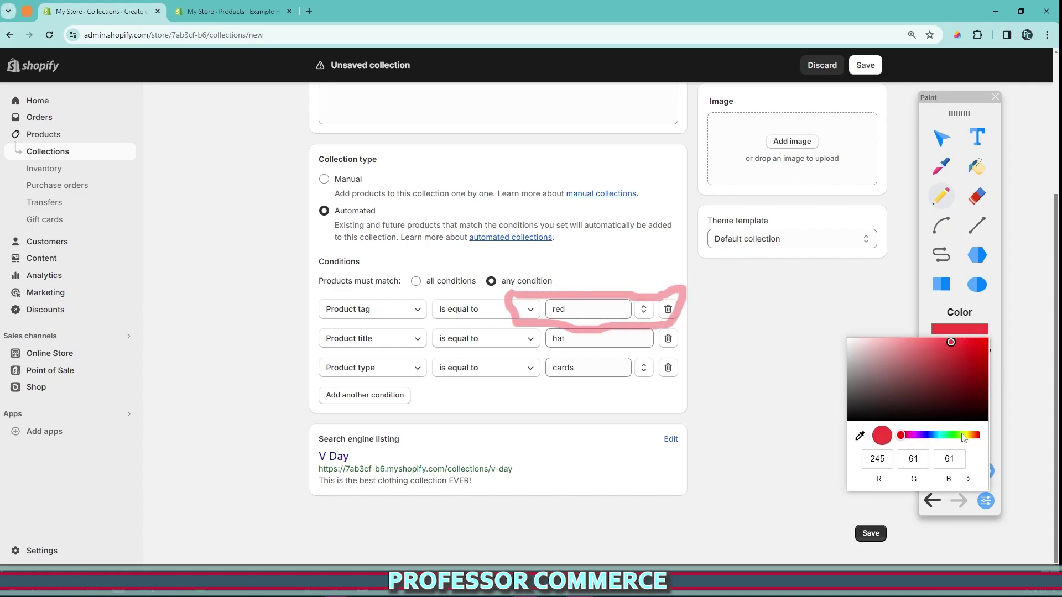
{"action": "left_click", "coordinate": [951, 435]}
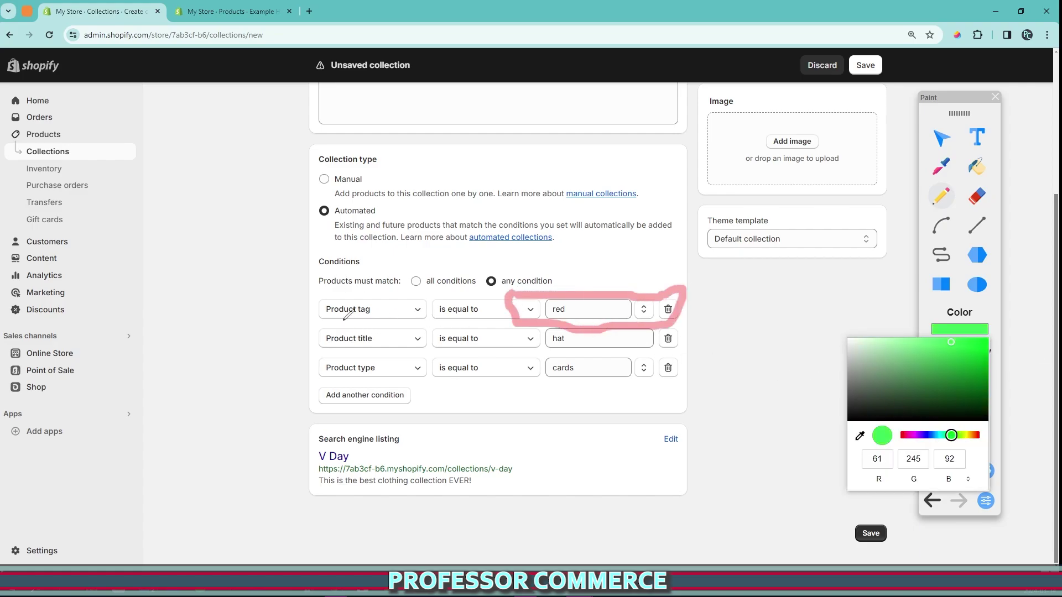
{"action": "mouse_move", "coordinate": [531, 322]}
{"action": "left_mouse_down"}
{"action": "mouse_move", "coordinate": [586, 313]}
{"action": "mouse_move", "coordinate": [671, 332]}
{"action": "mouse_move", "coordinate": [570, 348]}
{"action": "mouse_move", "coordinate": [544, 314]}
{"action": "left_mouse_up"}
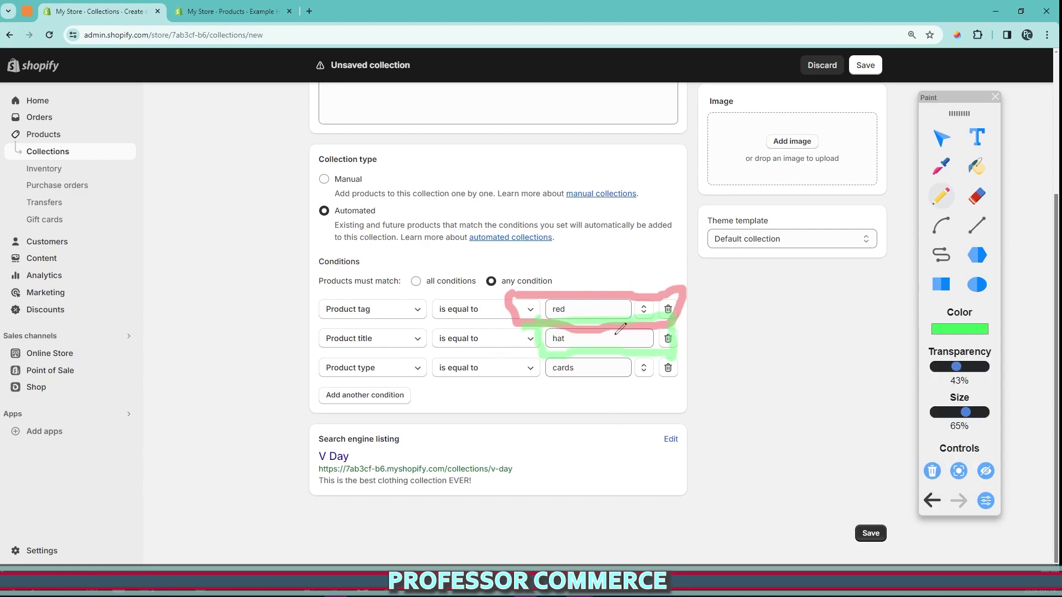
{"action": "left_click", "coordinate": [959, 329]}
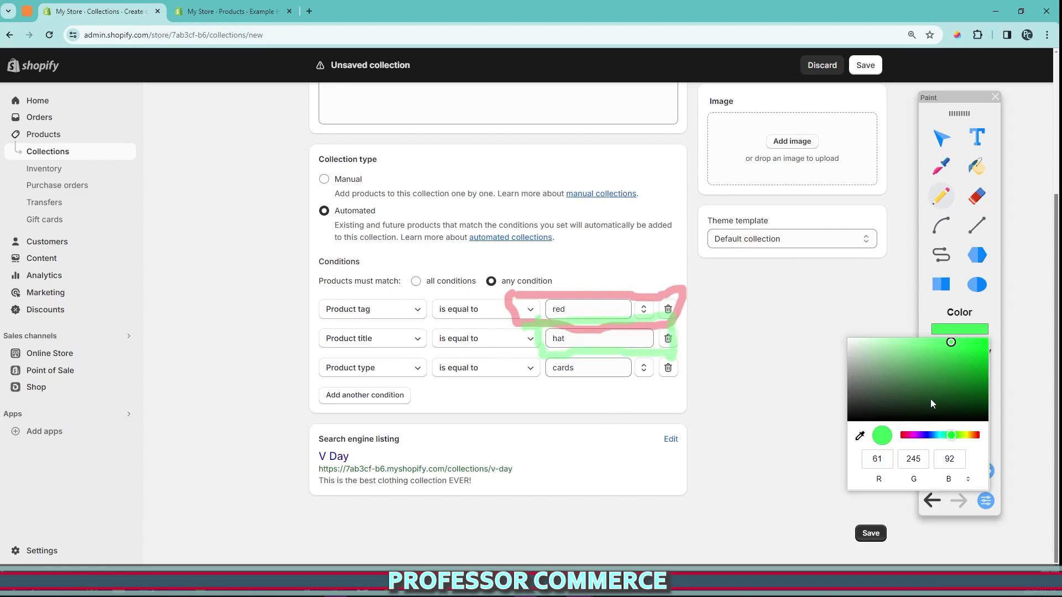
{"action": "left_click", "coordinate": [916, 435]}
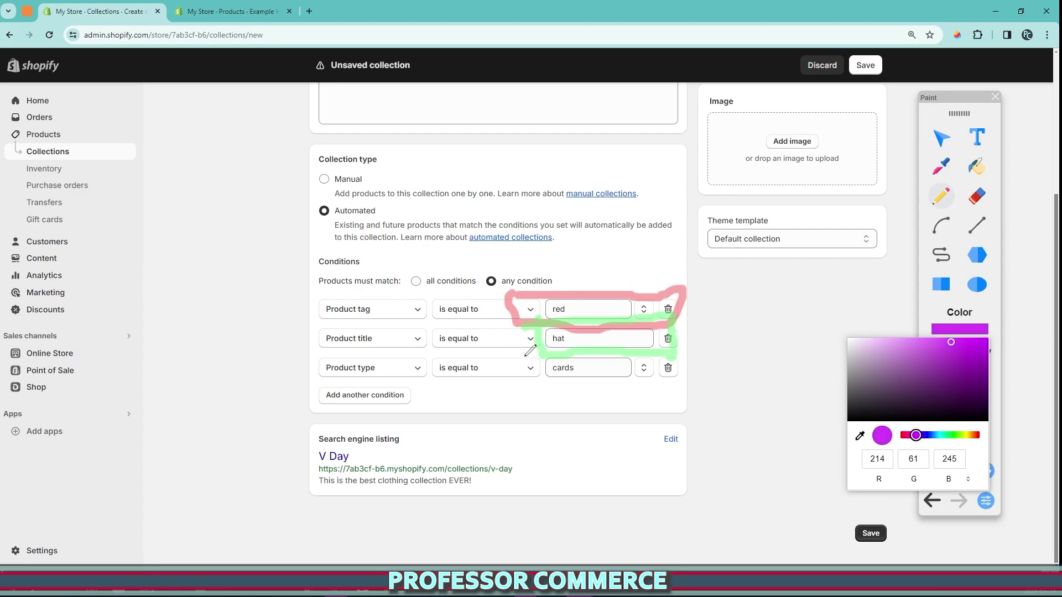
{"action": "mouse_move", "coordinate": [546, 352]}
{"action": "left_mouse_down"}
{"action": "mouse_move", "coordinate": [634, 358]}
{"action": "mouse_move", "coordinate": [552, 394]}
{"action": "mouse_move", "coordinate": [537, 348]}
{"action": "left_mouse_up"}
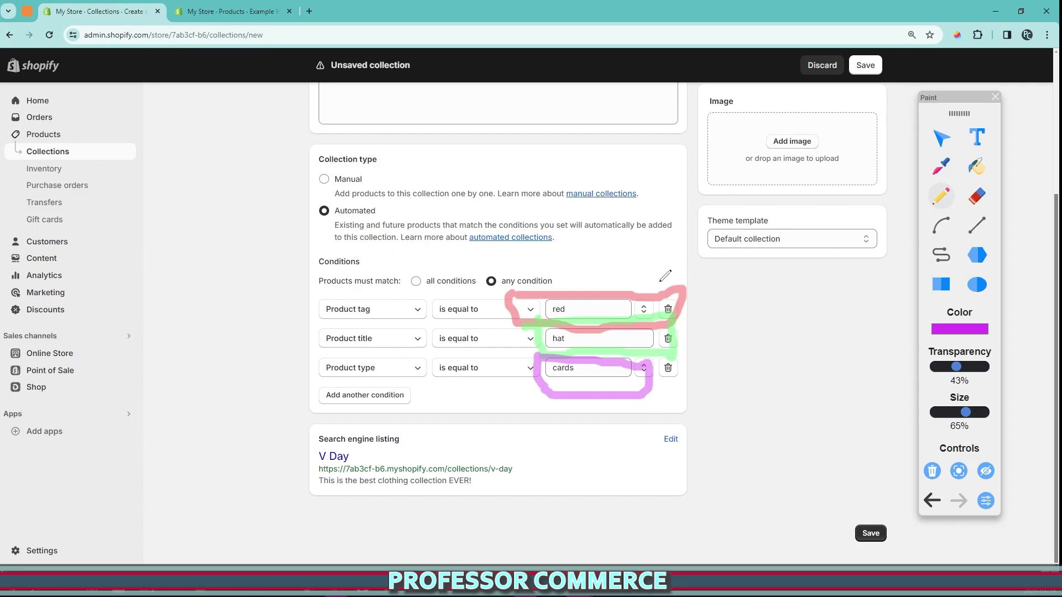
{"action": "mouse_move", "coordinate": [676, 264]}
{"action": "left_mouse_down"}
{"action": "mouse_move", "coordinate": [785, 231]}
{"action": "mouse_move", "coordinate": [506, 302]}
{"action": "mouse_move", "coordinate": [346, 139]}
{"action": "mouse_move", "coordinate": [376, 148]}
{"action": "left_mouse_up"}
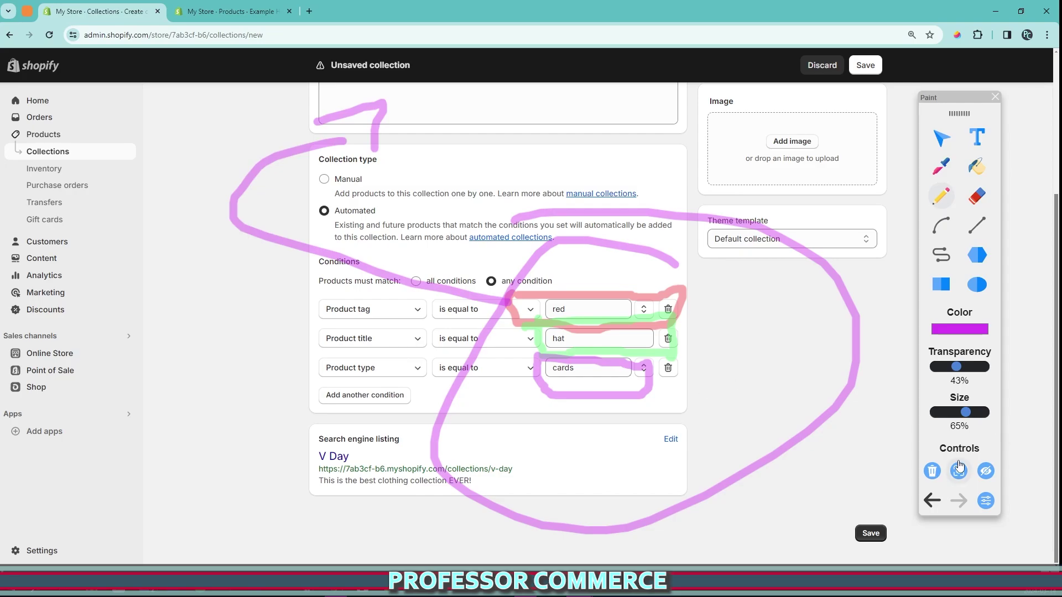
{"action": "left_click", "coordinate": [939, 473]}
Circle the any condition and all conditions options with the purple annotation pencil, and clear the circles
{"action": "mouse_move", "coordinate": [559, 257]}
{"action": "left_mouse_down"}
{"action": "mouse_move", "coordinate": [553, 294]}
{"action": "mouse_move", "coordinate": [503, 222]}
{"action": "mouse_move", "coordinate": [400, 257]}
{"action": "left_mouse_up"}
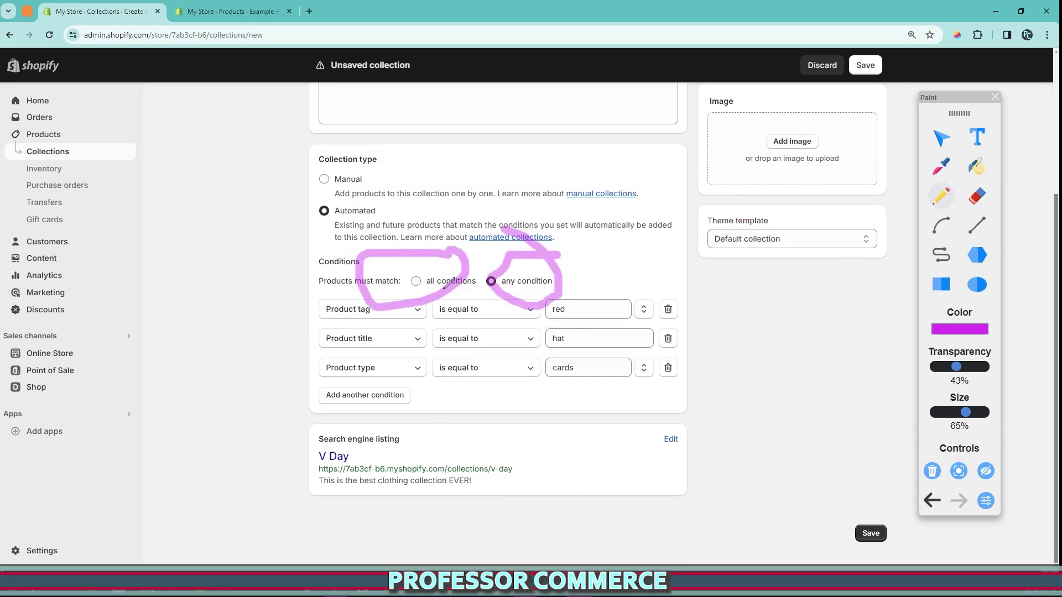
{"action": "mouse_move", "coordinate": [446, 285]}
{"action": "left_mouse_down"}
{"action": "mouse_move", "coordinate": [431, 251]}
{"action": "mouse_move", "coordinate": [404, 273]}
{"action": "mouse_move", "coordinate": [488, 309]}
{"action": "mouse_move", "coordinate": [407, 301]}
{"action": "left_mouse_up"}
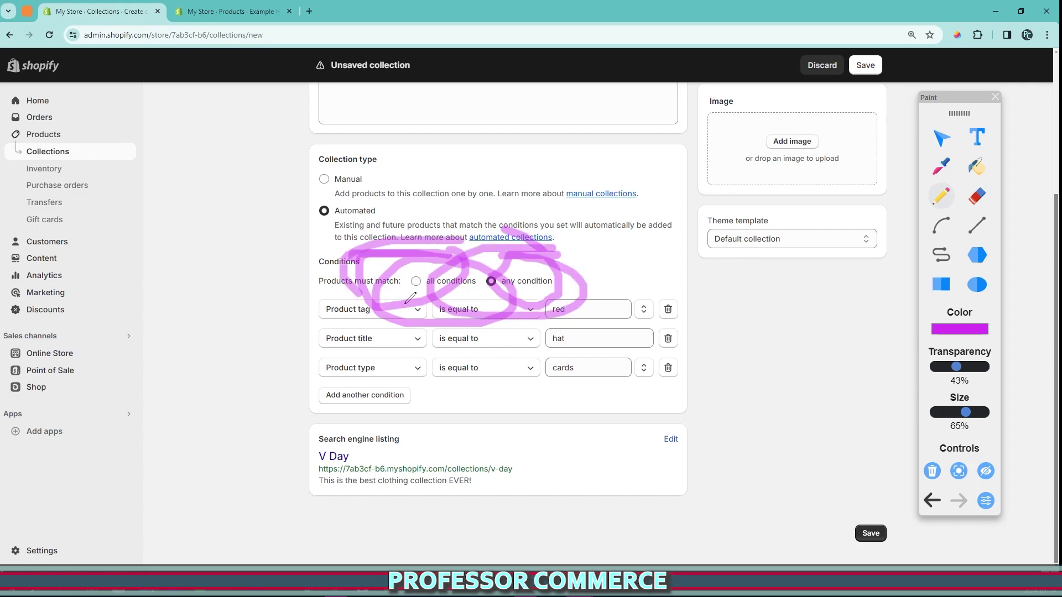
{"action": "left_click", "coordinate": [932, 471]}
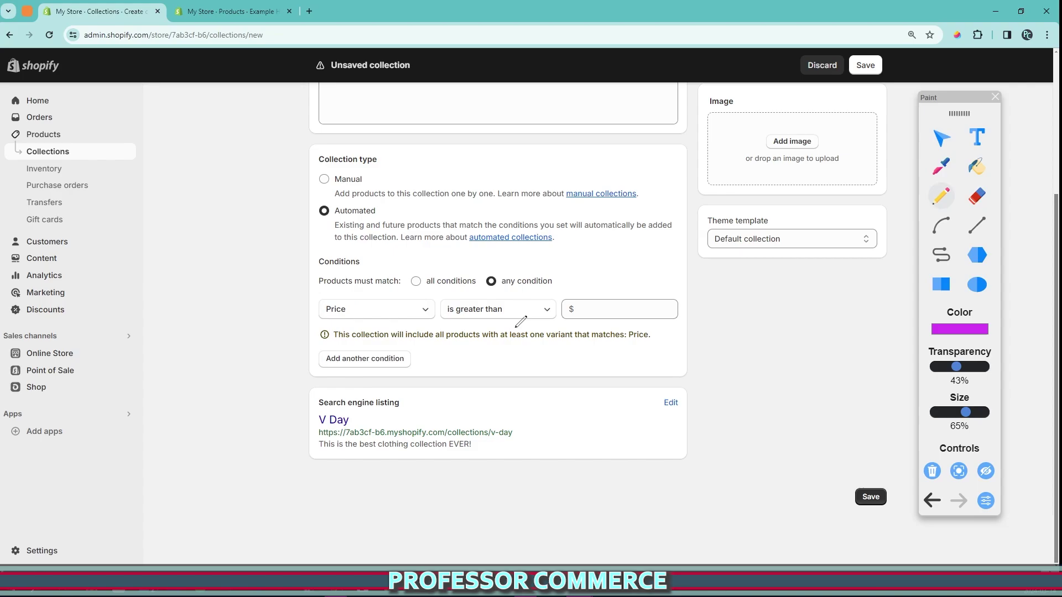
Outline the Price is greater than condition with the annotation pencil, clear the outline, and return to the normal pointer
{"action": "left_click_drag", "start_coordinate": [299, 271], "coordinate": [348, 285]}
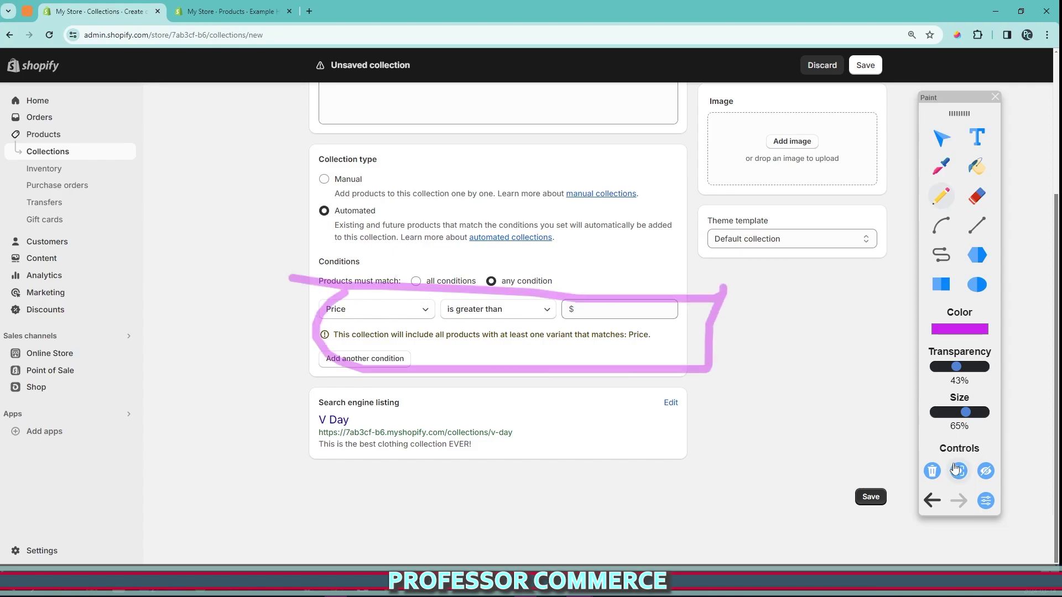
{"action": "left_click", "coordinate": [932, 471]}
{"action": "left_click", "coordinate": [941, 138]}
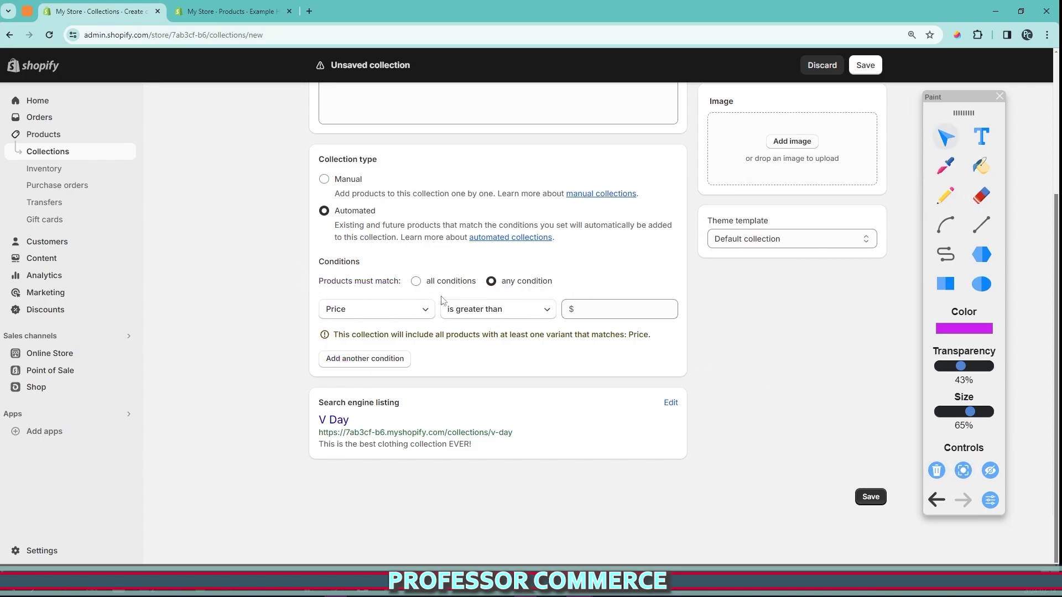
Review the condition fields available for the automated collection and the comparison options offered for Price
{"action": "left_click", "coordinate": [403, 309]}
{"action": "left_click", "coordinate": [513, 326]}
{"action": "left_click", "coordinate": [505, 315]}
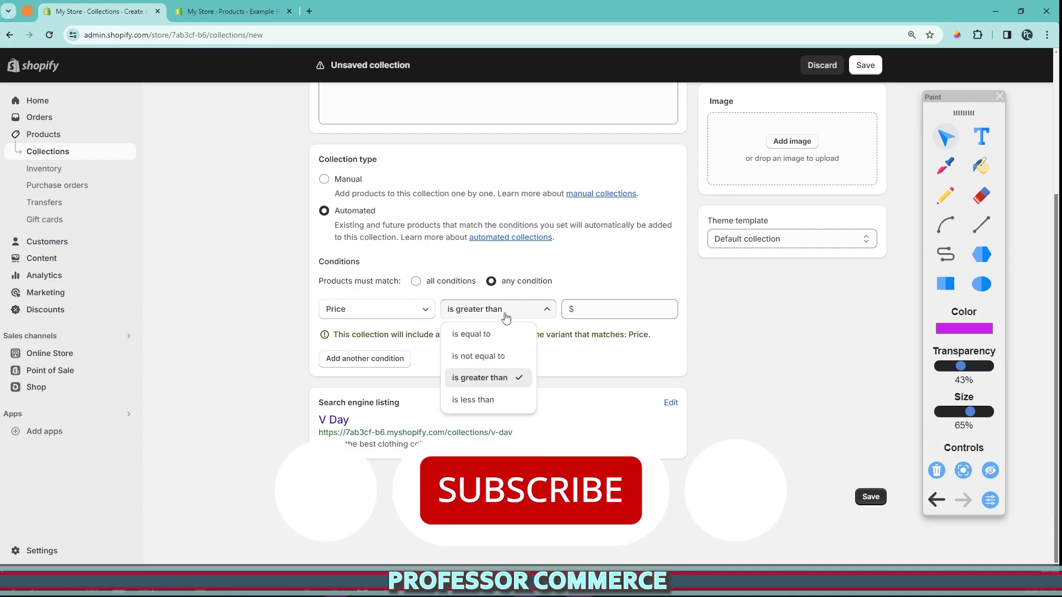
{"action": "left_click", "coordinate": [506, 315]}
{"action": "left_click", "coordinate": [410, 312]}
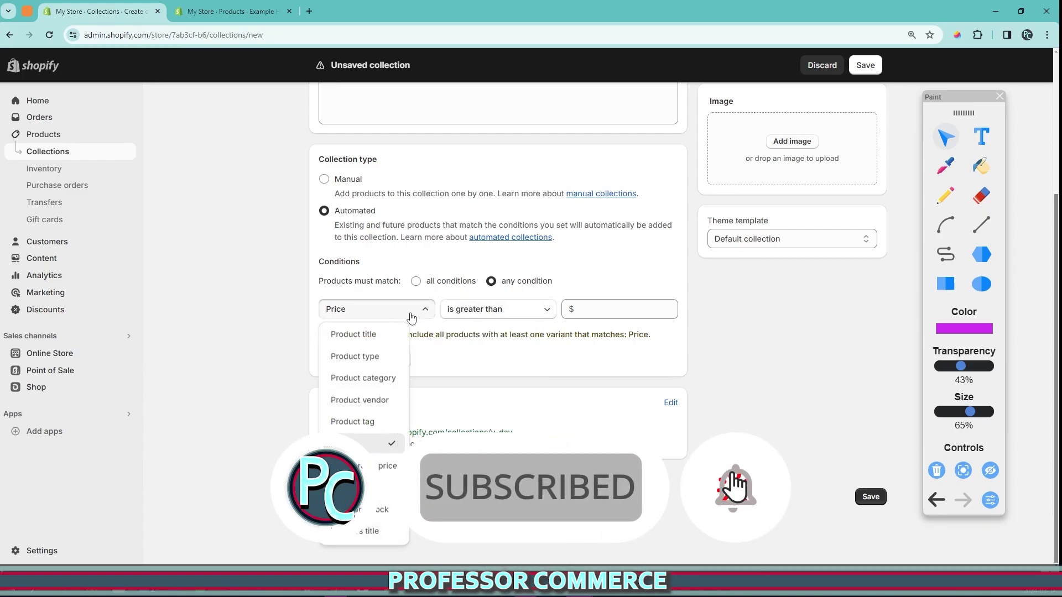
{"action": "left_click", "coordinate": [327, 444]}
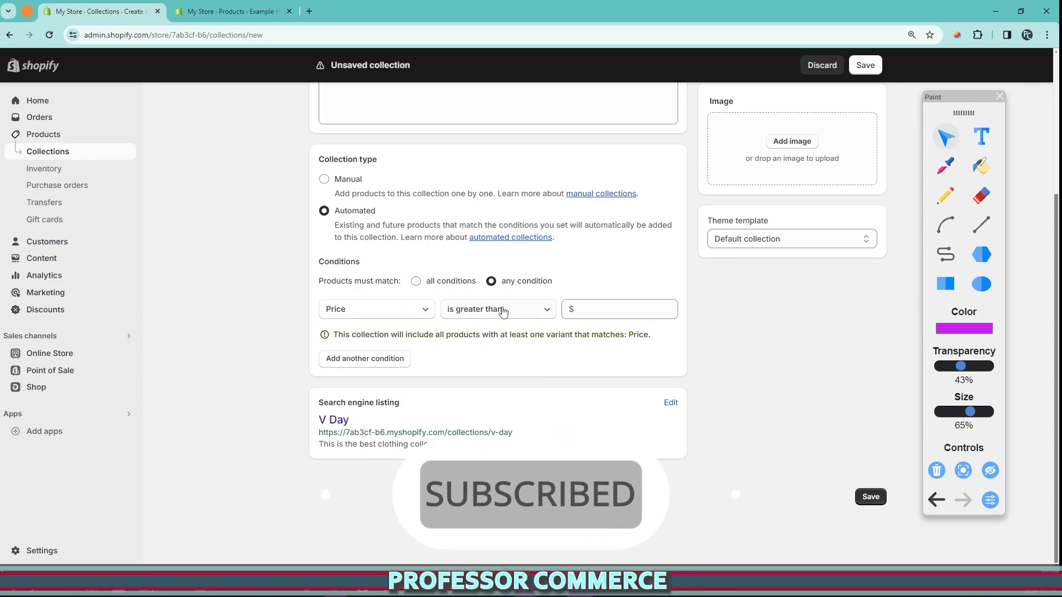
{"action": "left_click", "coordinate": [376, 313]}
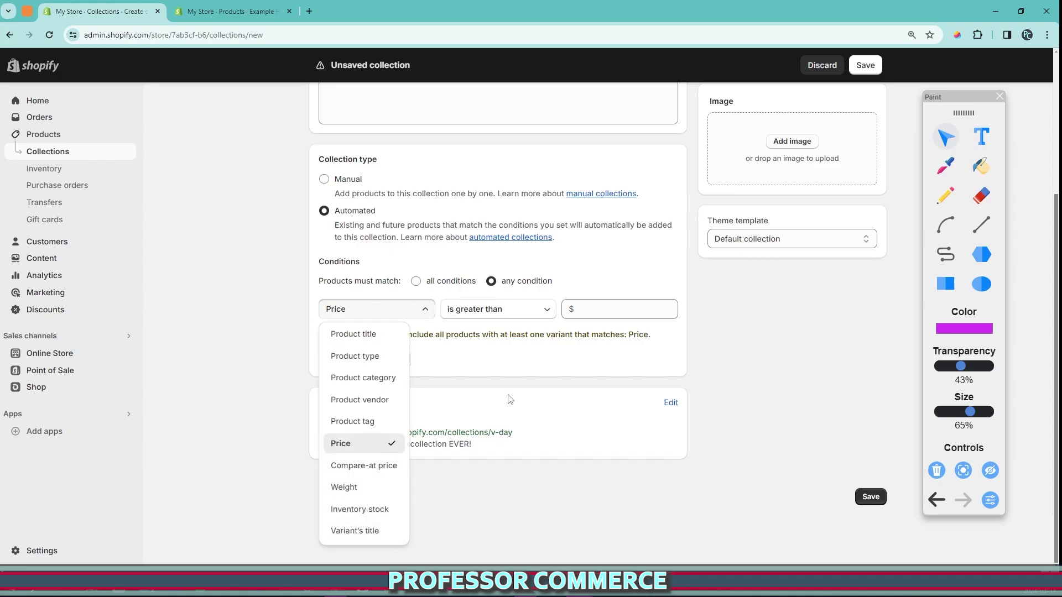
{"action": "left_click", "coordinate": [382, 442]}
{"action": "left_click", "coordinate": [465, 310]}
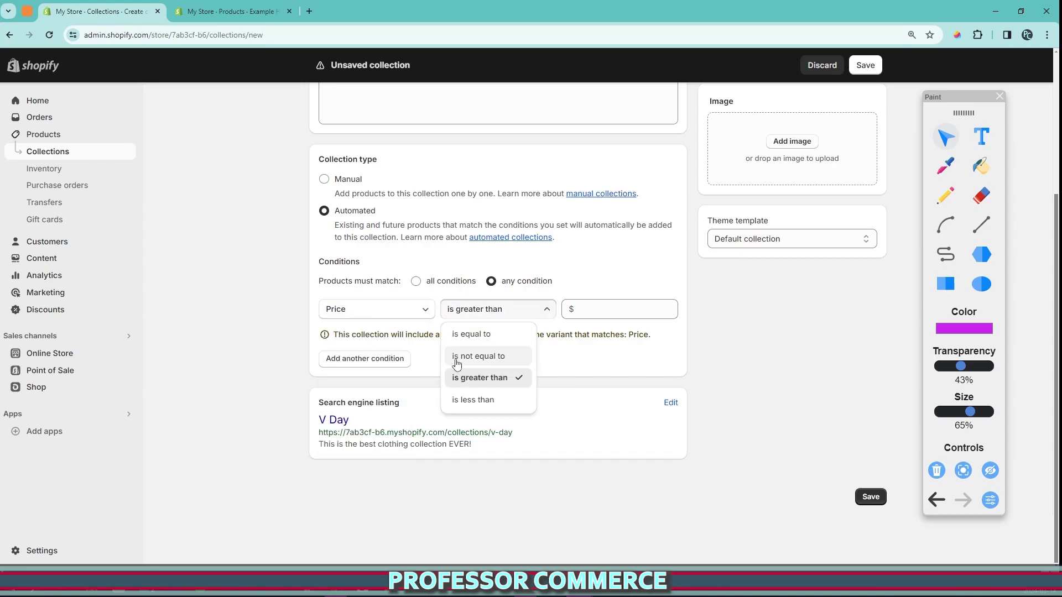
{"action": "left_click", "coordinate": [645, 381]}
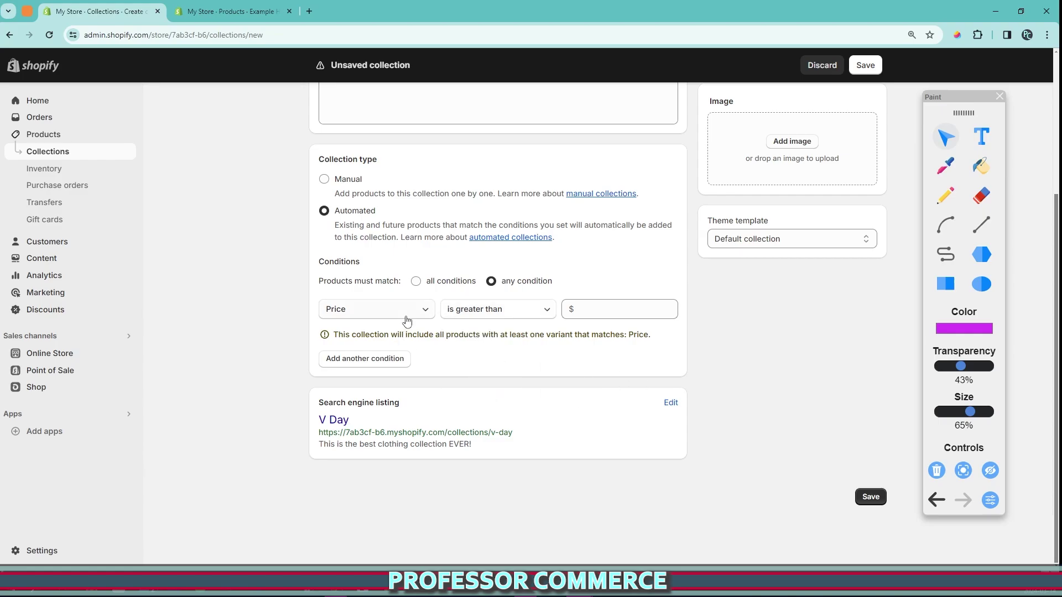
Base the condition on Product title, then review its comparison options and the available condition fields
{"action": "left_click", "coordinate": [401, 316]}
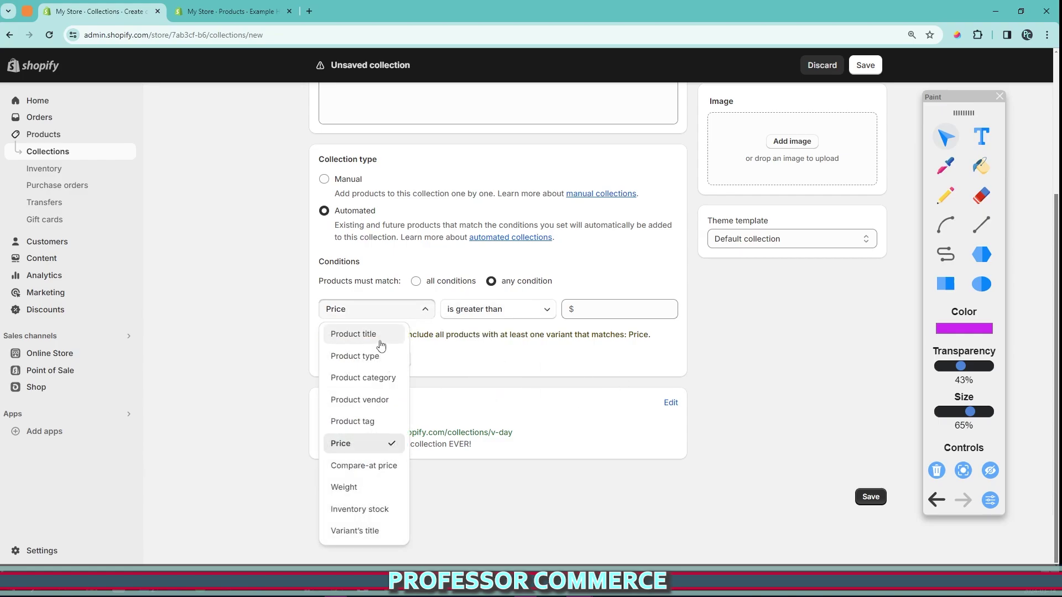
{"action": "left_click", "coordinate": [382, 346]}
{"action": "left_click", "coordinate": [499, 314]}
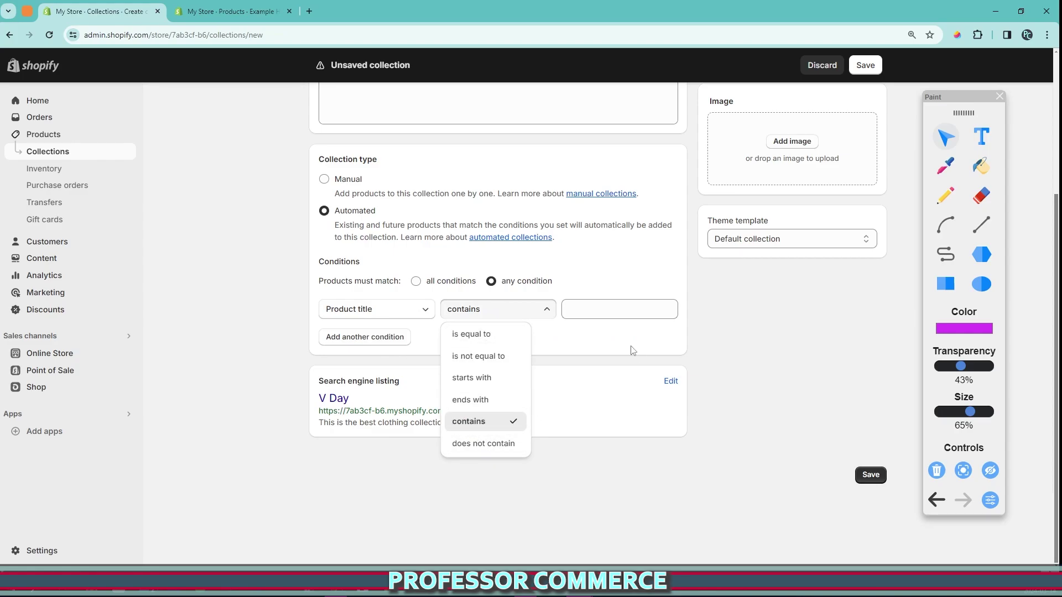
{"action": "left_click", "coordinate": [580, 360]}
{"action": "left_click", "coordinate": [398, 309]}
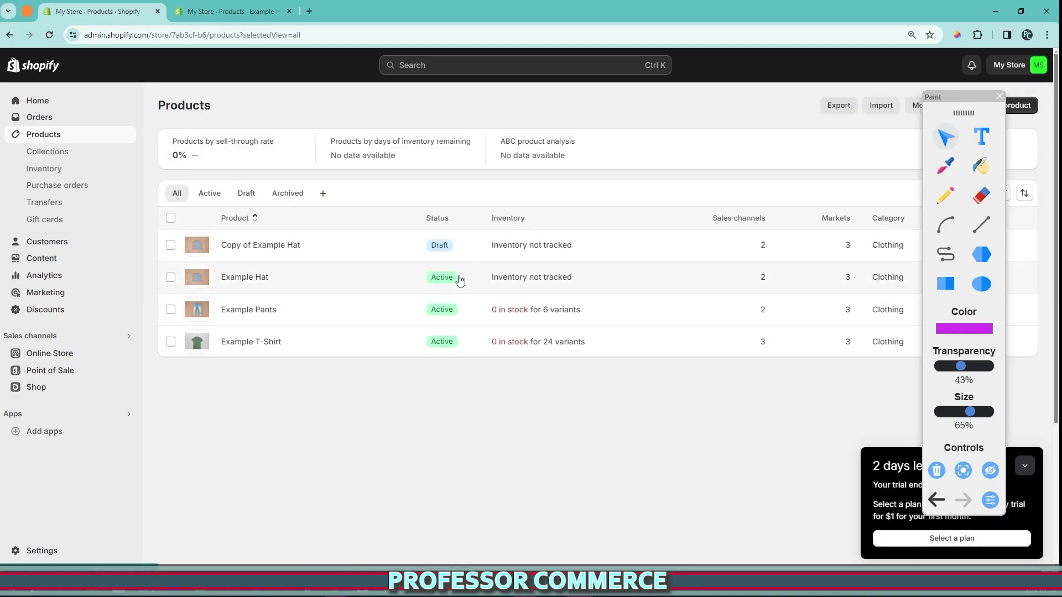
Circle the products in the Products list, mark the individual product and inventory rows with the purple annotation pencil, and clear the markings
{"action": "left_click", "coordinate": [946, 195]}
{"action": "left_click_drag", "start_coordinate": [271, 189], "coordinate": [161, 111]}
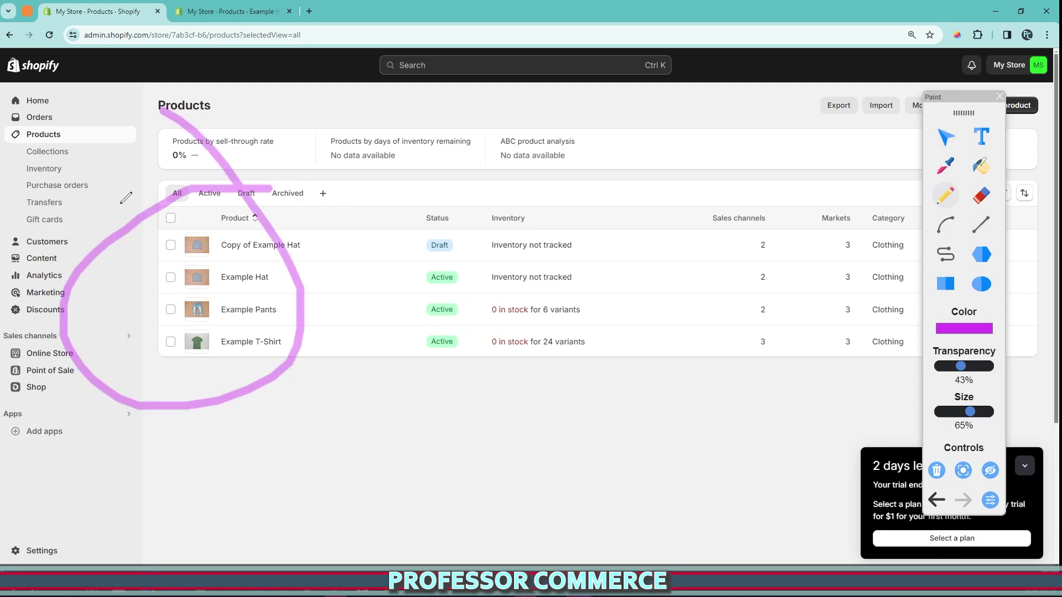
{"action": "left_click_drag", "start_coordinate": [286, 335], "coordinate": [189, 294]}
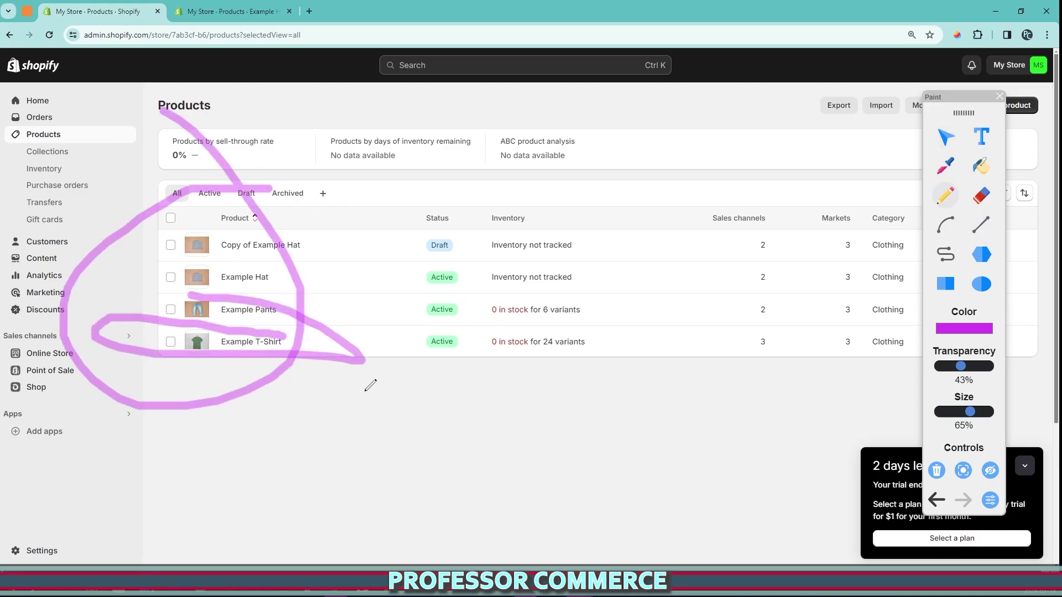
{"action": "mouse_move", "coordinate": [513, 356]}
{"action": "left_mouse_down"}
{"action": "mouse_move", "coordinate": [688, 343]}
{"action": "mouse_move", "coordinate": [511, 335]}
{"action": "left_mouse_up"}
{"action": "left_click_drag", "start_coordinate": [248, 302], "coordinate": [343, 305]}
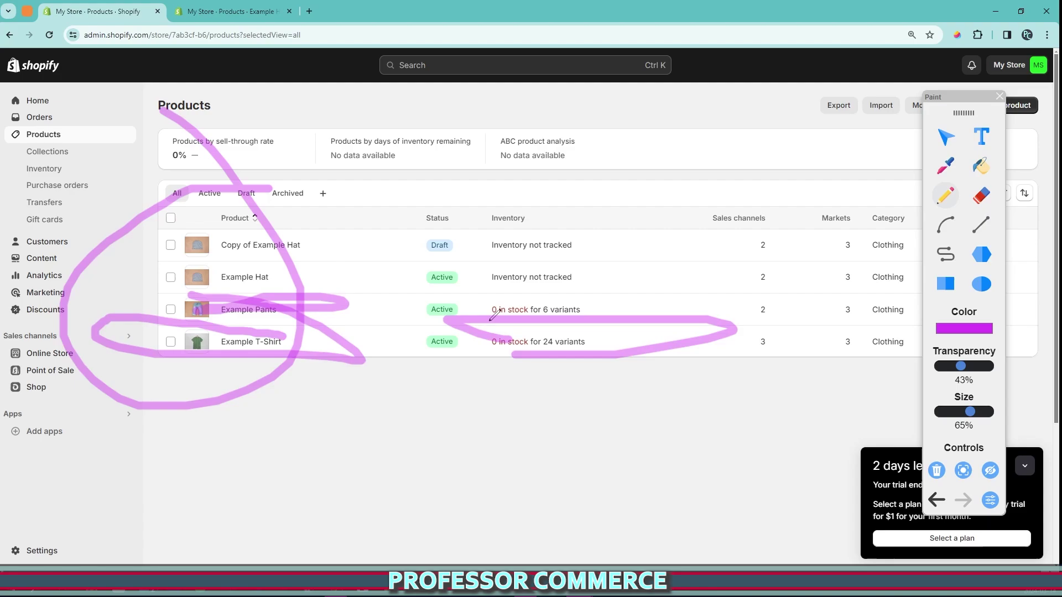
{"action": "mouse_move", "coordinate": [268, 276]}
{"action": "left_mouse_down"}
{"action": "mouse_move", "coordinate": [307, 277]}
{"action": "mouse_move", "coordinate": [342, 234]}
{"action": "left_mouse_up"}
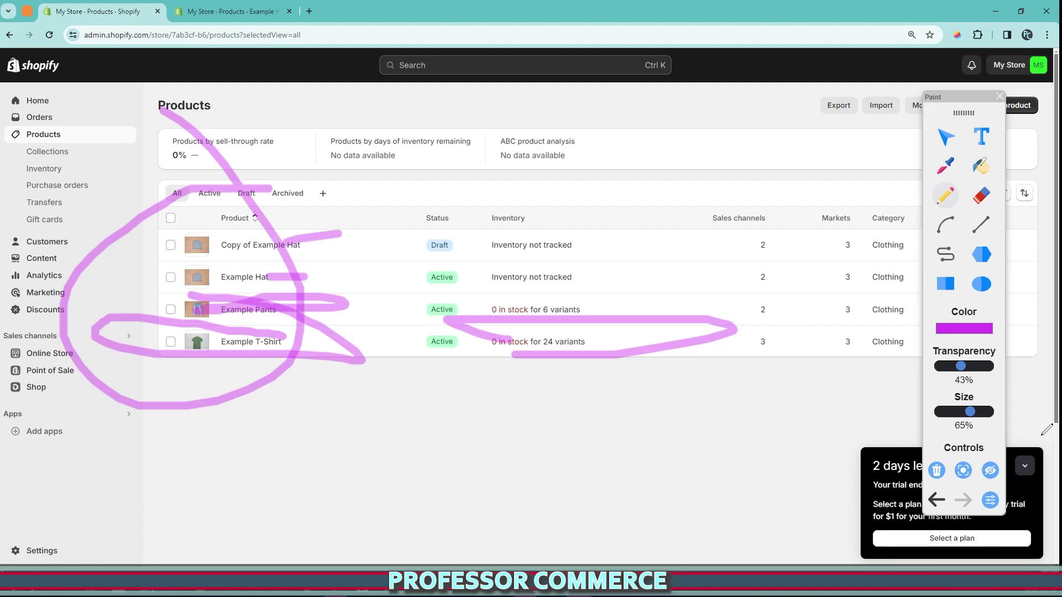
{"action": "left_click", "coordinate": [949, 471]}
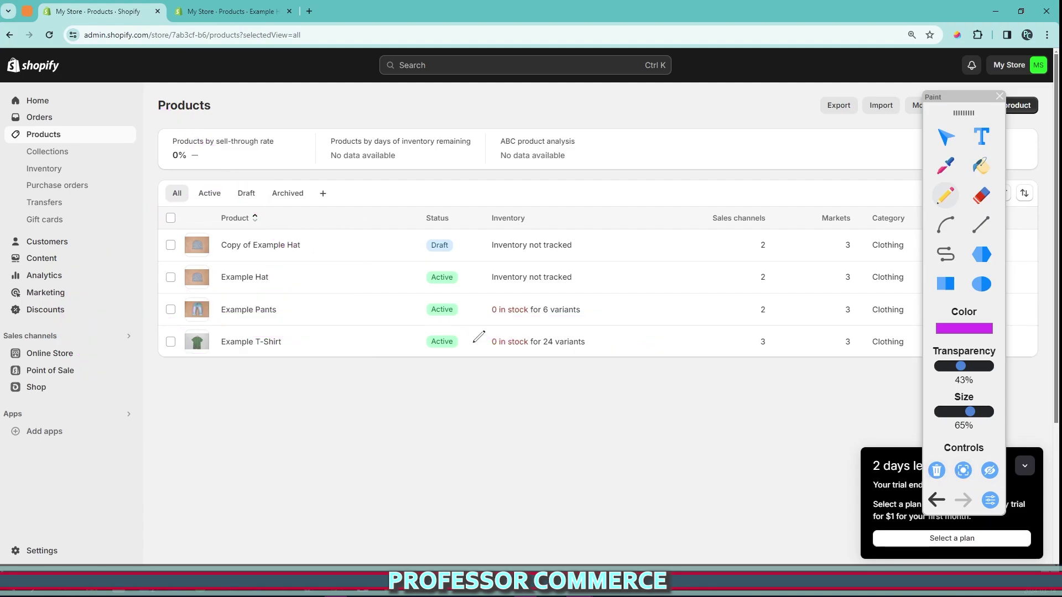
Open the Example T-Shirt product and look over its product organization details and variants
{"action": "left_click", "coordinate": [346, 344]}
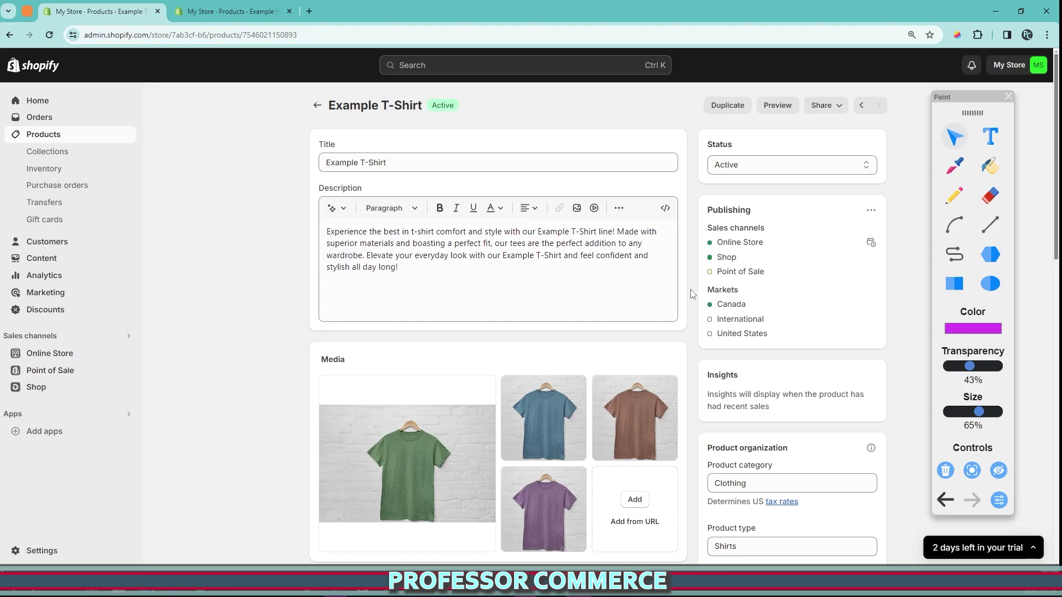
{"action": "scroll", "coordinate": [655, 290], "scroll_direction": "down", "scroll_amount": 3}
{"action": "scroll", "coordinate": [655, 293], "scroll_direction": "down", "scroll_amount": 5}
{"action": "scroll", "coordinate": [763, 320], "scroll_direction": "up", "scroll_amount": 3}
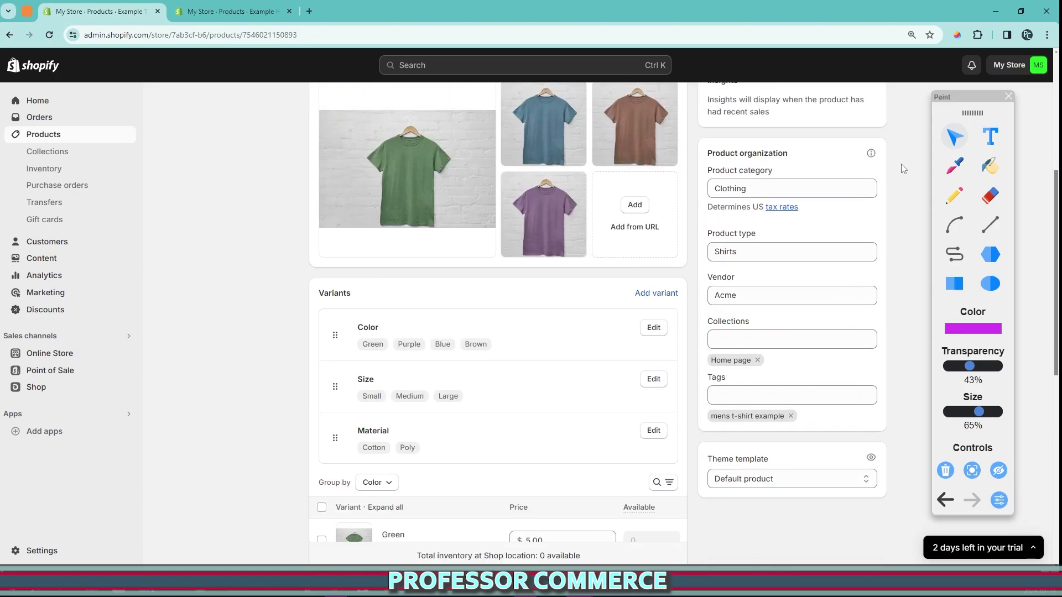
Outline the T-shirt's product organization section, title area and color variants with the annotation pencil, and clear the outlines
{"action": "left_click", "coordinate": [954, 195]}
{"action": "mouse_move", "coordinate": [851, 138]}
{"action": "left_mouse_down"}
{"action": "mouse_move", "coordinate": [694, 489]}
{"action": "mouse_move", "coordinate": [672, 124]}
{"action": "left_mouse_up"}
{"action": "scroll", "coordinate": [710, 362], "scroll_direction": "up", "scroll_amount": 5}
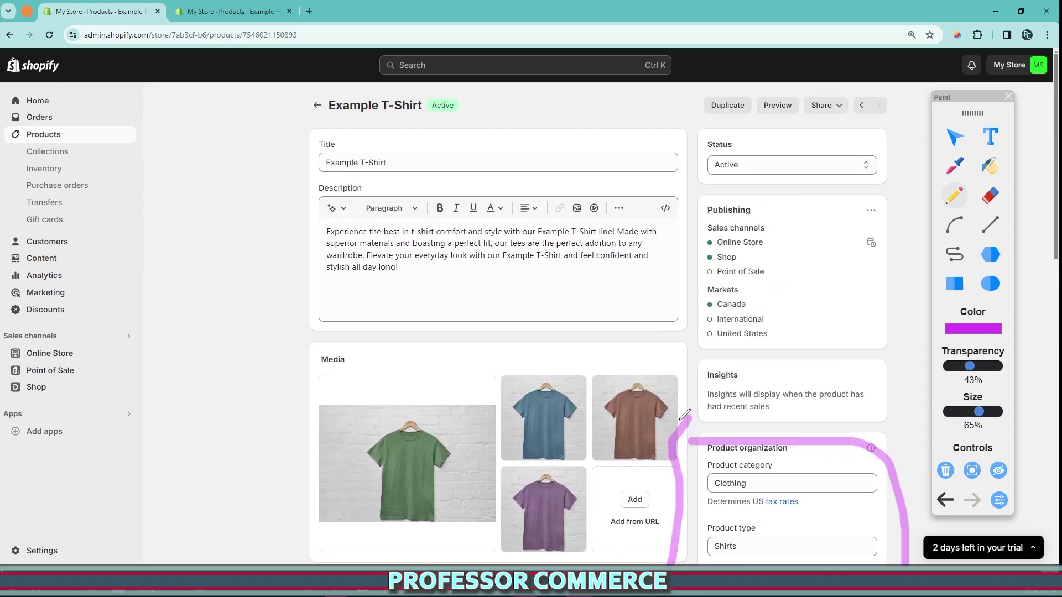
{"action": "left_click_drag", "start_coordinate": [685, 416], "coordinate": [445, 108]}
{"action": "scroll", "coordinate": [486, 321], "scroll_direction": "down", "scroll_amount": 10}
{"action": "mouse_move", "coordinate": [274, 226]}
{"action": "left_mouse_down"}
{"action": "mouse_move", "coordinate": [484, 219]}
{"action": "mouse_move", "coordinate": [383, 124]}
{"action": "left_mouse_up"}
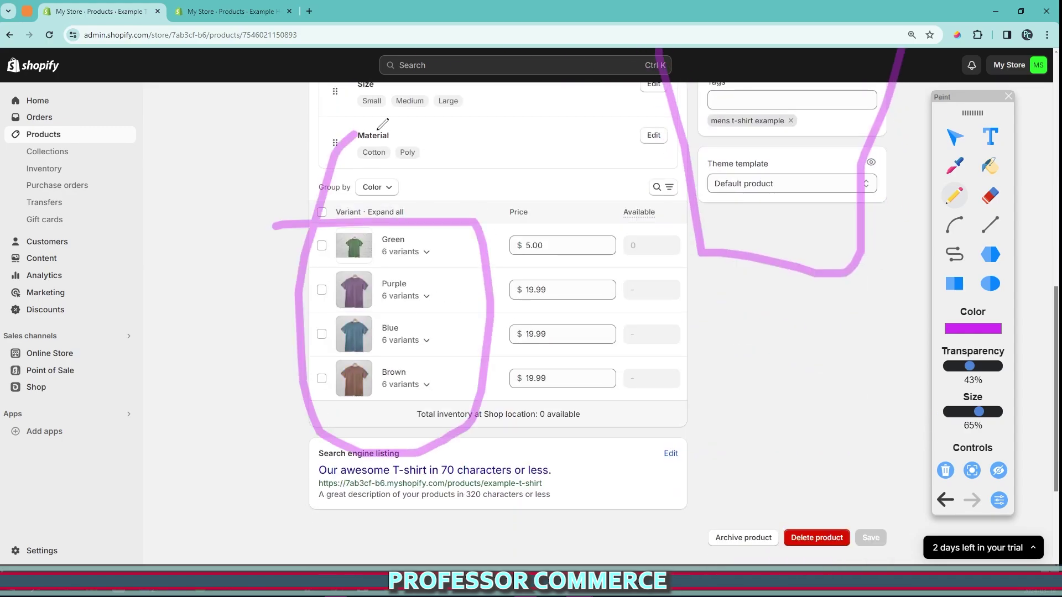
{"action": "key", "text": "Escape"}
Mark the T-shirt's Tags field, circle its variants list and strike through individual color variants with the annotation pencil, and clear the markings
{"action": "scroll", "coordinate": [619, 343], "scroll_direction": "up", "scroll_amount": 3}
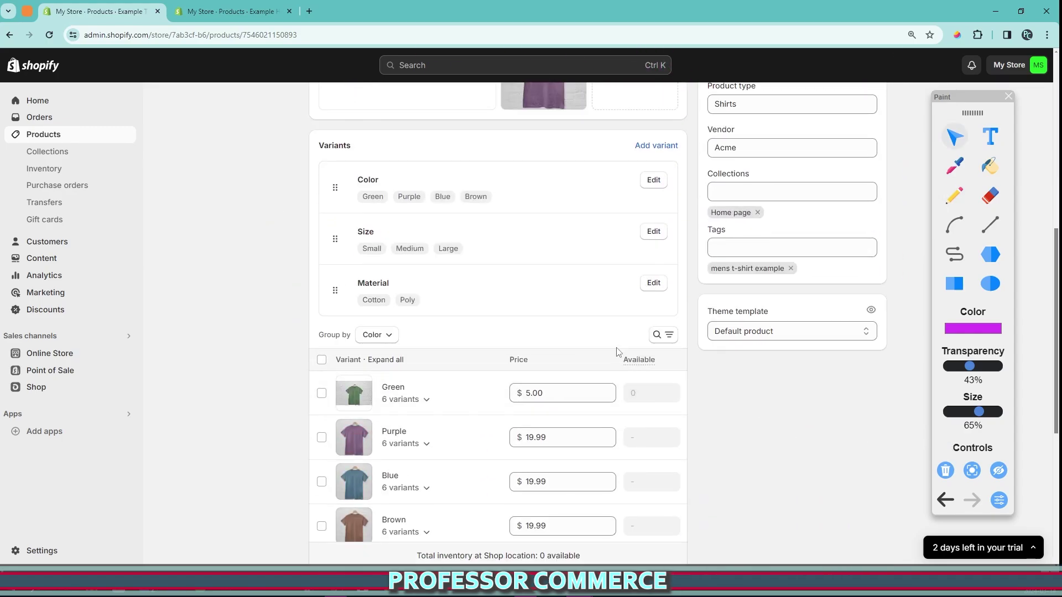
{"action": "scroll", "coordinate": [618, 353], "scroll_direction": "up", "scroll_amount": 6}
{"action": "scroll", "coordinate": [617, 372], "scroll_direction": "down", "scroll_amount": 3}
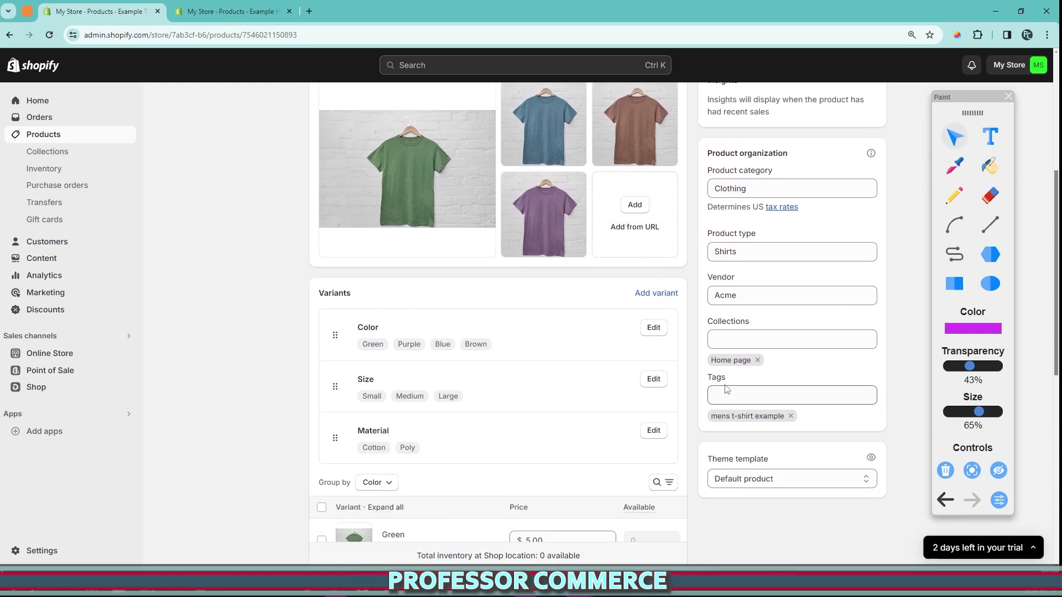
{"action": "scroll", "coordinate": [885, 404], "scroll_direction": "down", "scroll_amount": 3}
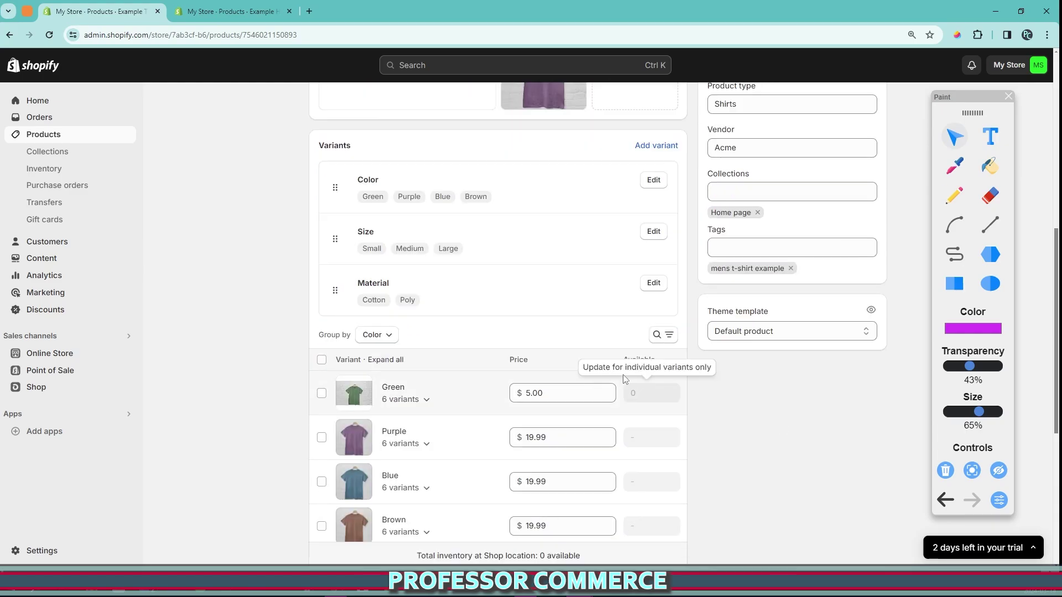
{"action": "left_click", "coordinate": [955, 195]}
{"action": "left_click_drag", "start_coordinate": [20, 213], "coordinate": [310, 221]}
{"action": "mouse_move", "coordinate": [712, 252]}
{"action": "left_mouse_down"}
{"action": "mouse_move", "coordinate": [763, 250]}
{"action": "mouse_move", "coordinate": [679, 267]}
{"action": "mouse_move", "coordinate": [734, 243]}
{"action": "left_mouse_up"}
{"action": "mouse_move", "coordinate": [420, 363]}
{"action": "left_mouse_down"}
{"action": "mouse_move", "coordinate": [539, 490]}
{"action": "mouse_move", "coordinate": [203, 299]}
{"action": "left_mouse_up"}
{"action": "left_click_drag", "start_coordinate": [476, 386], "coordinate": [299, 383]}
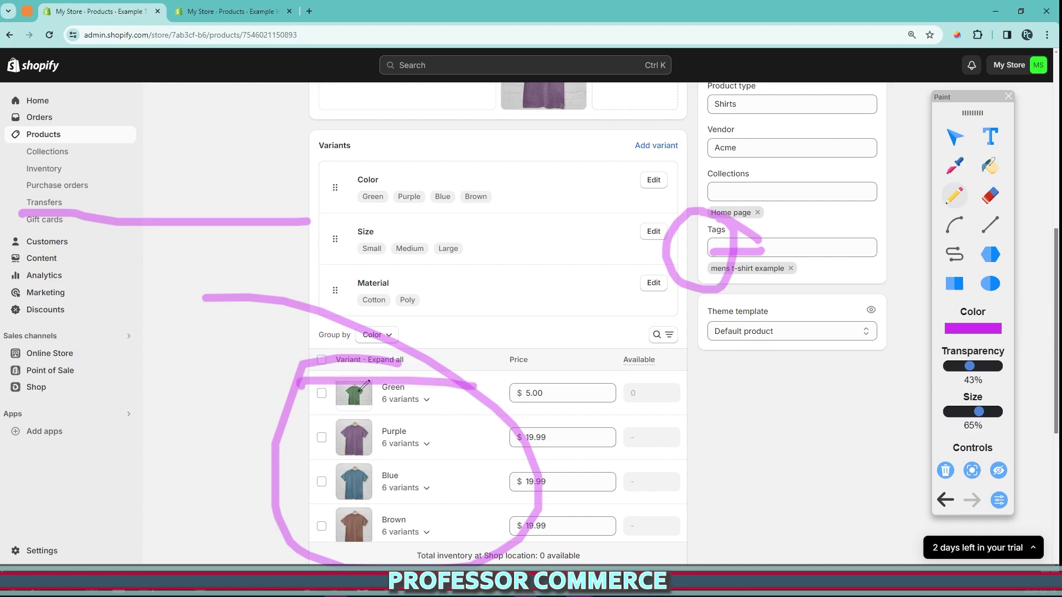
{"action": "left_click_drag", "start_coordinate": [459, 439], "coordinate": [200, 438]}
{"action": "left_click_drag", "start_coordinate": [469, 530], "coordinate": [288, 532]}
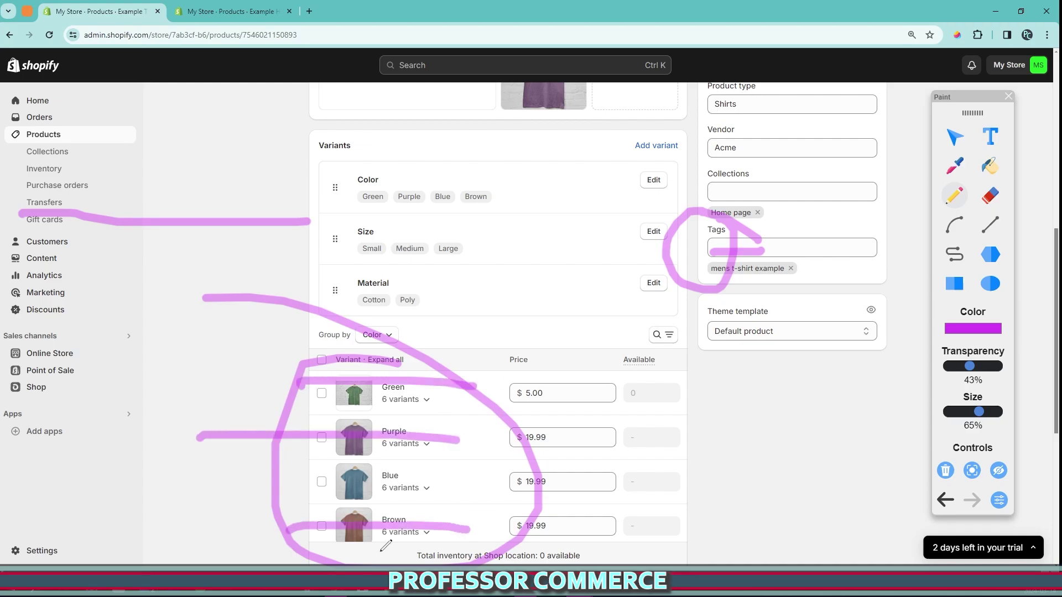
{"action": "left_click", "coordinate": [946, 470]}
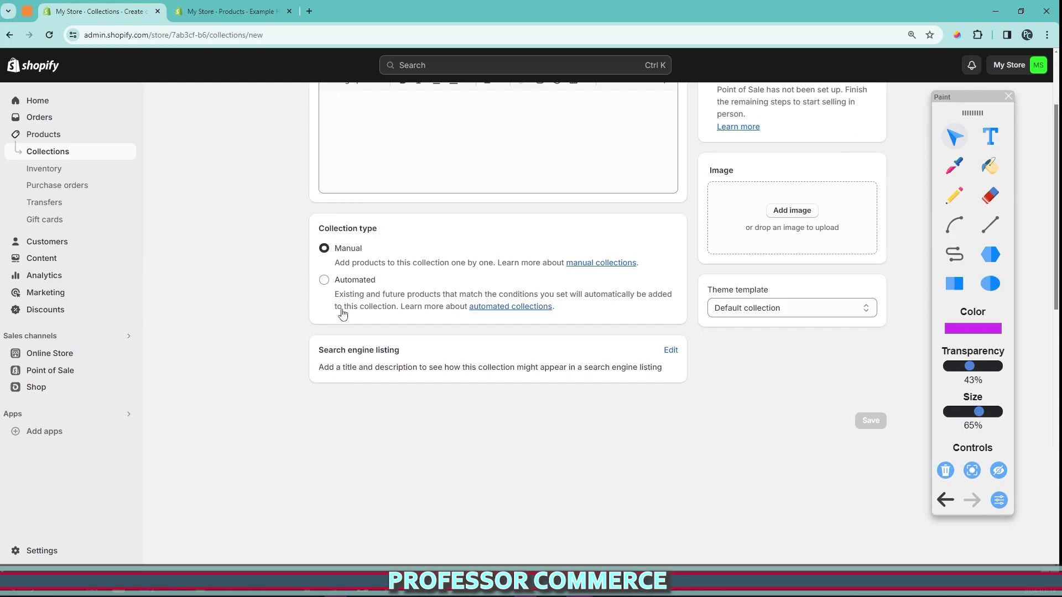
Make the new collection automated with the condition Variant's title contains blue, and mark the matching note with the annotation pencil
{"action": "scroll", "coordinate": [336, 277], "scroll_direction": "down", "scroll_amount": 1}
{"action": "left_click", "coordinate": [335, 261]}
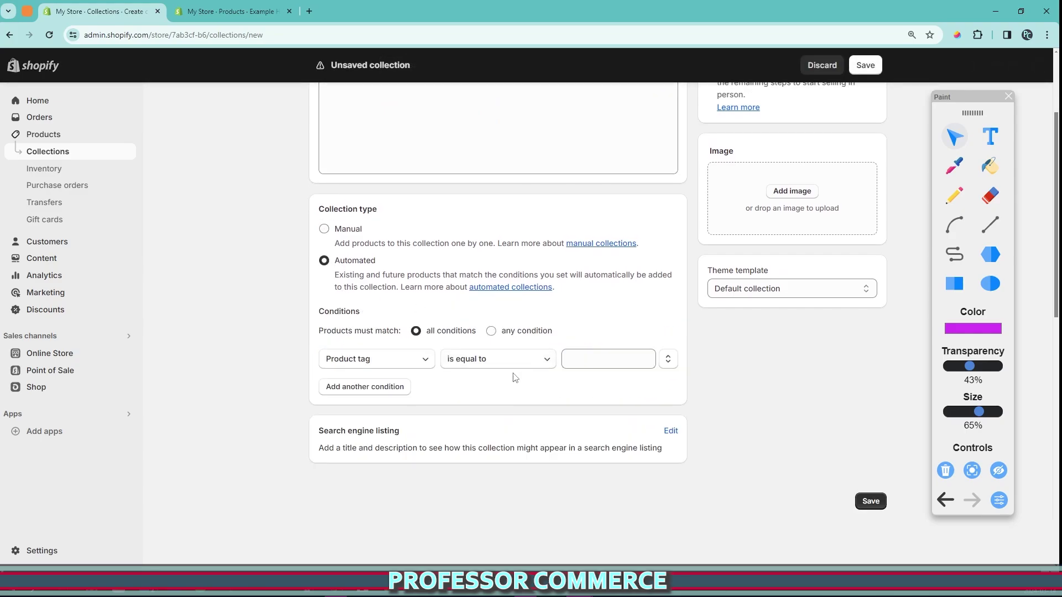
{"action": "left_click", "coordinate": [408, 362]}
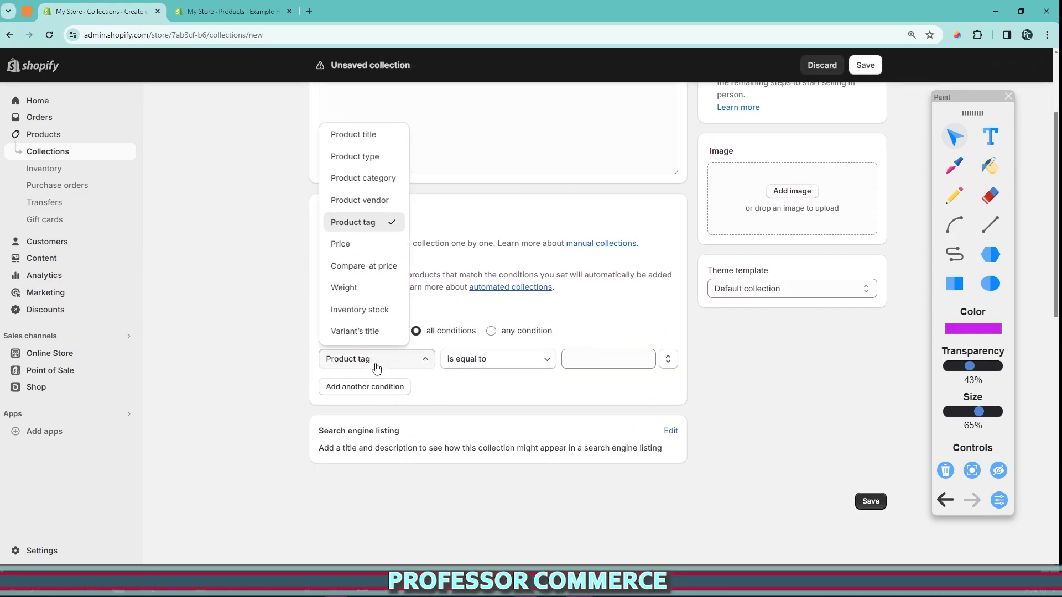
{"action": "left_click", "coordinate": [376, 331]}
{"action": "left_click", "coordinate": [622, 357]}
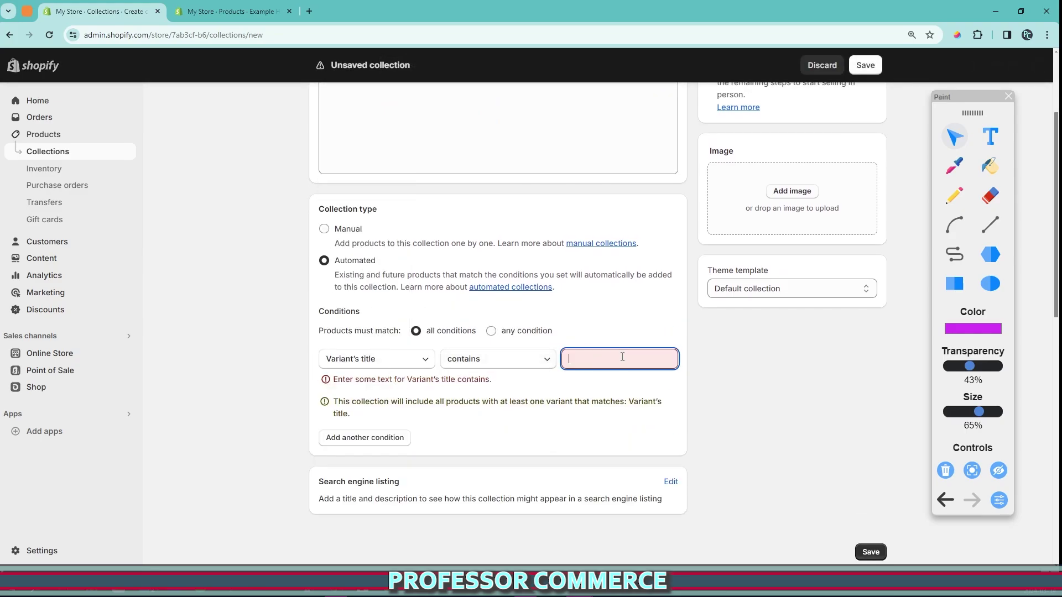
{"action": "type", "text": "blue"}
{"action": "left_click", "coordinate": [589, 405]}
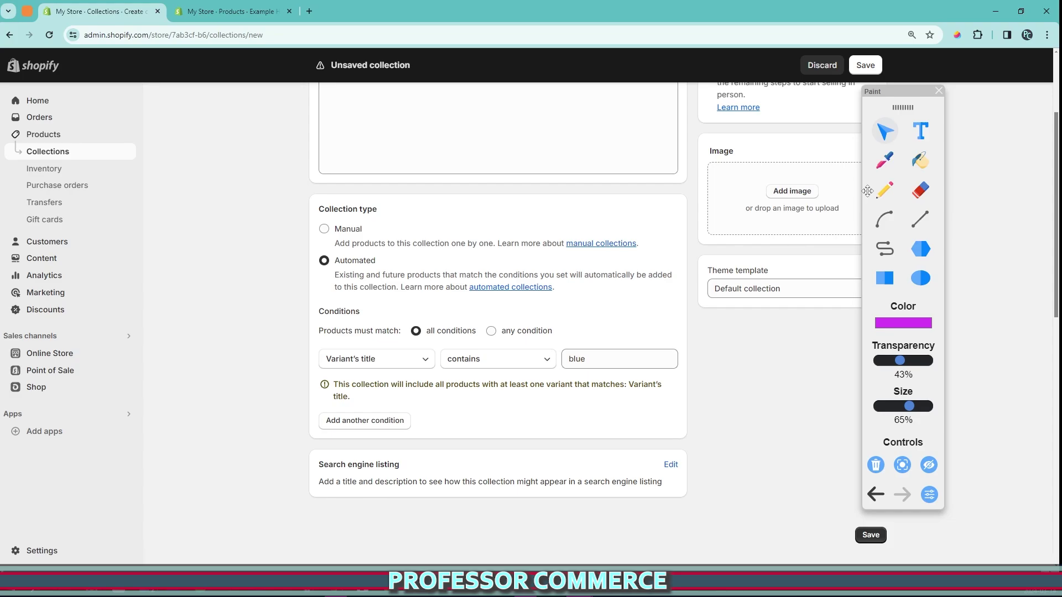
{"action": "left_click", "coordinate": [884, 190]}
{"action": "mouse_move", "coordinate": [342, 388]}
{"action": "left_mouse_down"}
{"action": "mouse_move", "coordinate": [631, 384]}
{"action": "mouse_move", "coordinate": [332, 396]}
{"action": "left_mouse_up"}
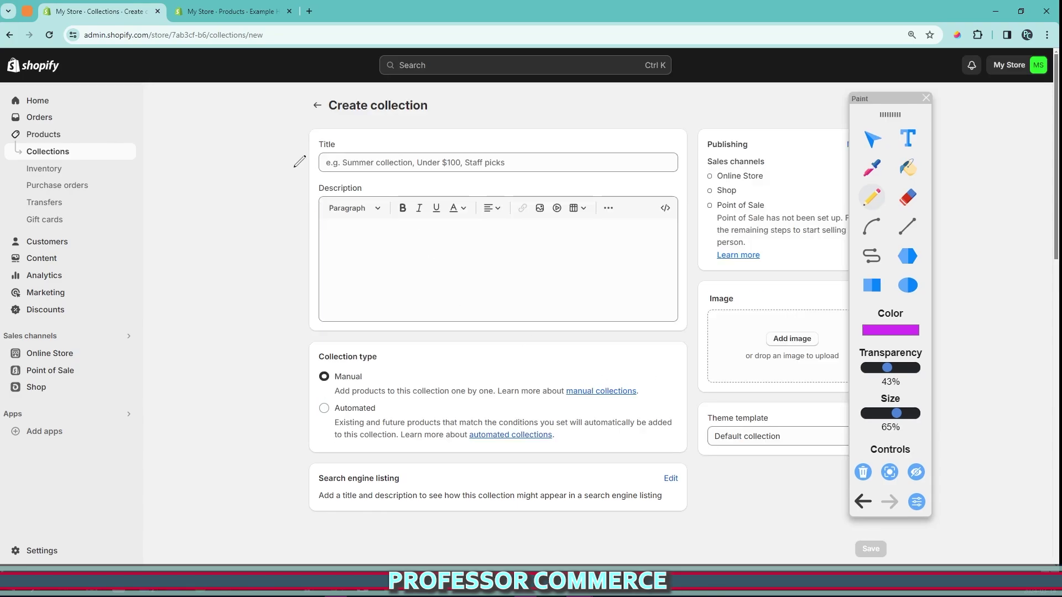
Highlight the example names in the new collection's title field with the annotation pencil, and clear the highlights
{"action": "left_click_drag", "start_coordinate": [304, 165], "coordinate": [237, 158]}
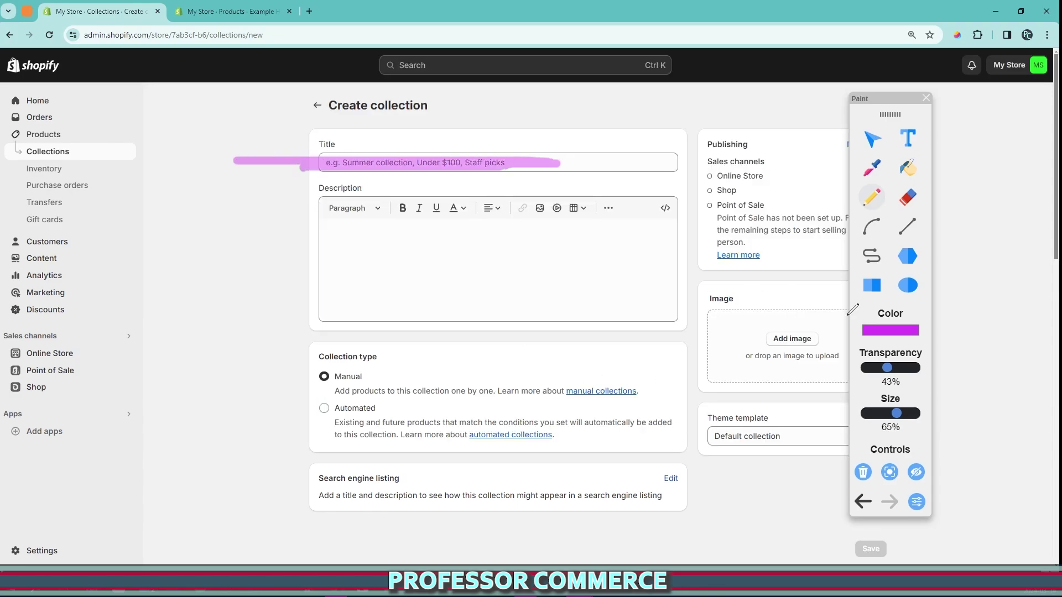
{"action": "left_click", "coordinate": [863, 472]}
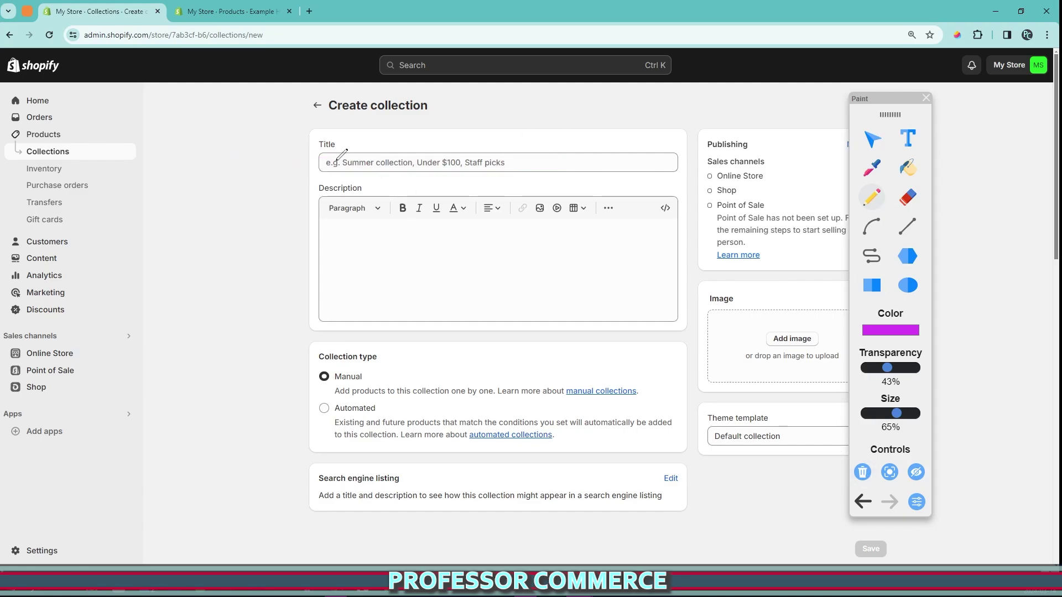
{"action": "mouse_move", "coordinate": [339, 157]}
{"action": "left_mouse_down"}
{"action": "mouse_move", "coordinate": [492, 161]}
{"action": "mouse_move", "coordinate": [469, 146]}
{"action": "mouse_move", "coordinate": [489, 165]}
{"action": "left_mouse_up"}
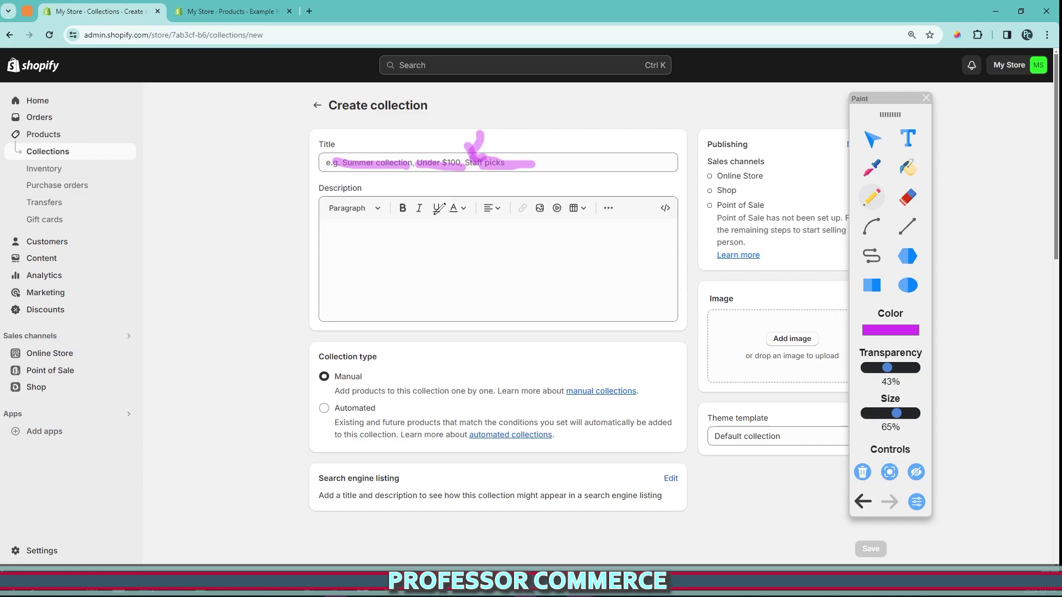
{"action": "left_click", "coordinate": [863, 472]}
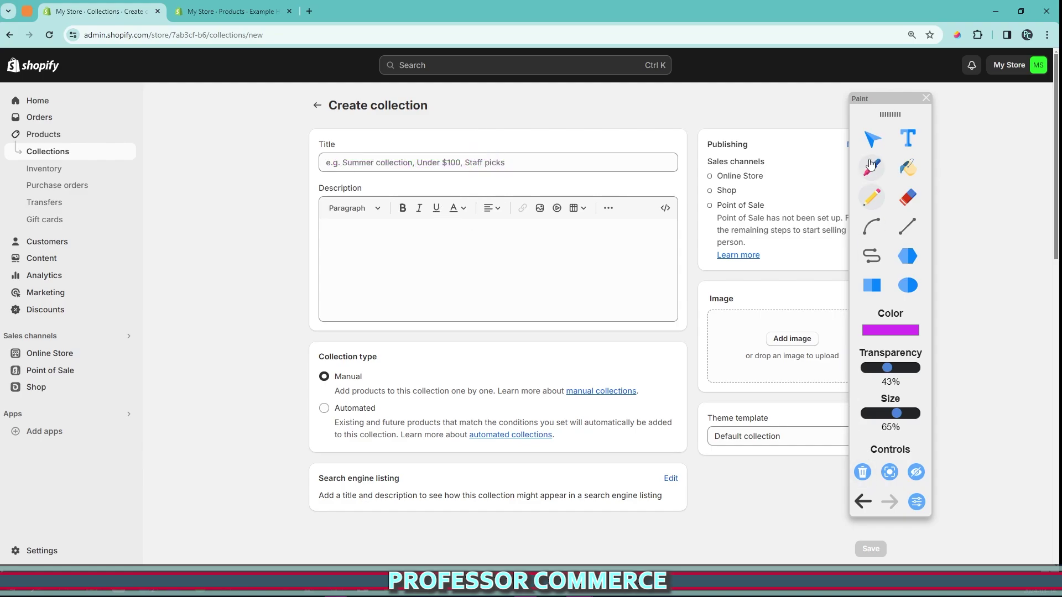
Return to the normal pointer, title the manual collection Sale, and save it
{"action": "left_click", "coordinate": [873, 138]}
{"action": "type", "text": "Sale"}
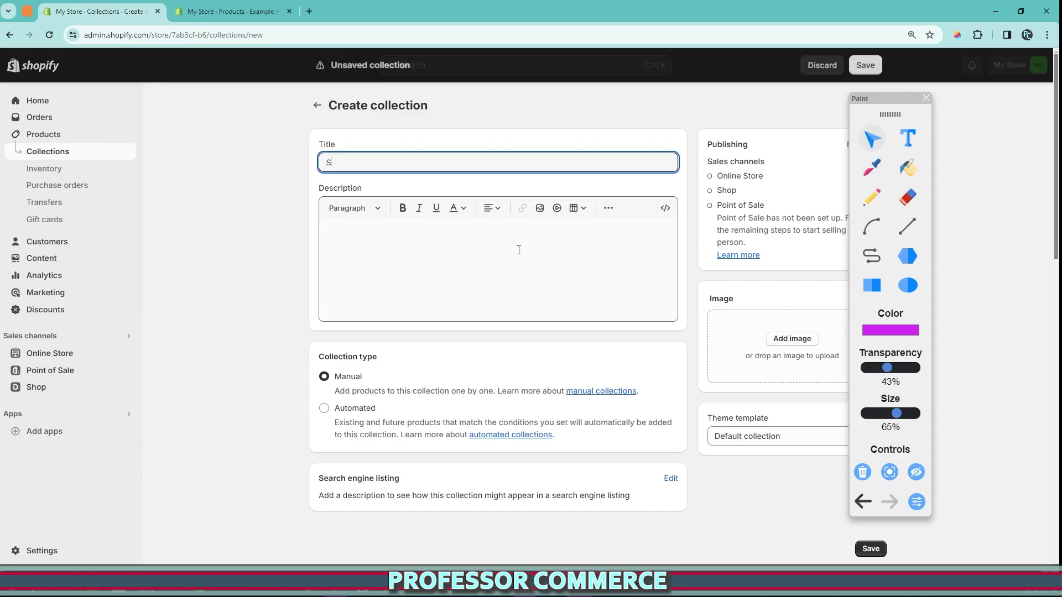
{"action": "left_click", "coordinate": [864, 546]}
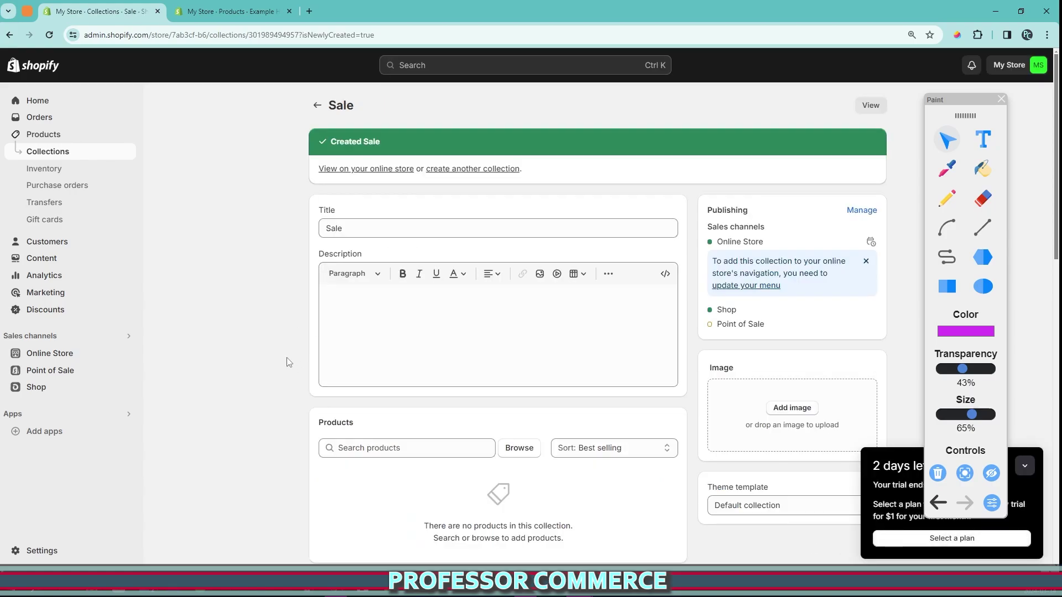
Add Example Hat and Example Pants to the Sale collection
{"action": "scroll", "coordinate": [287, 363], "scroll_direction": "down", "scroll_amount": 3}
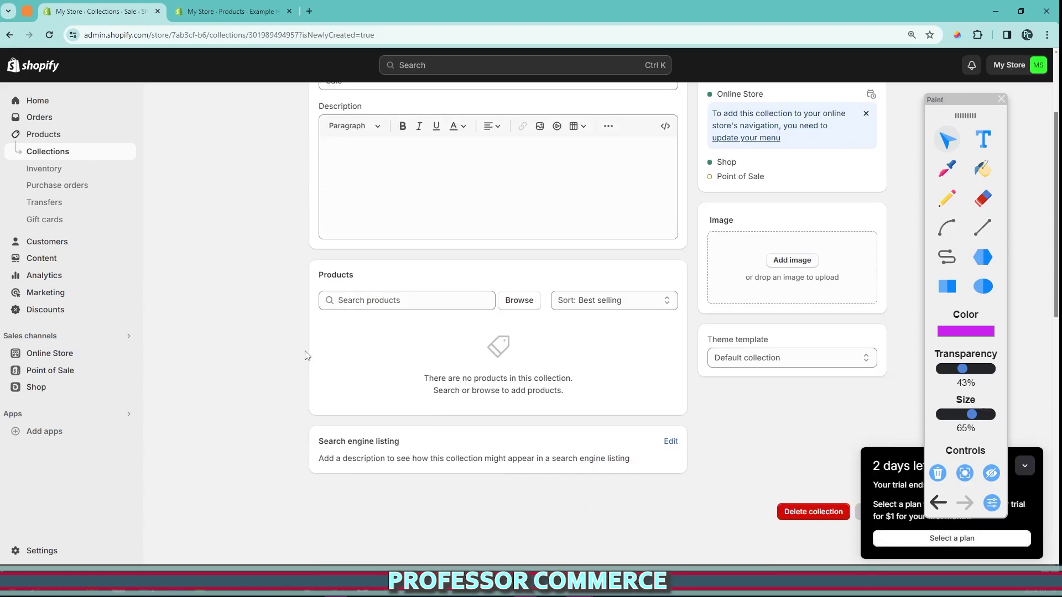
{"action": "left_click", "coordinate": [514, 302]}
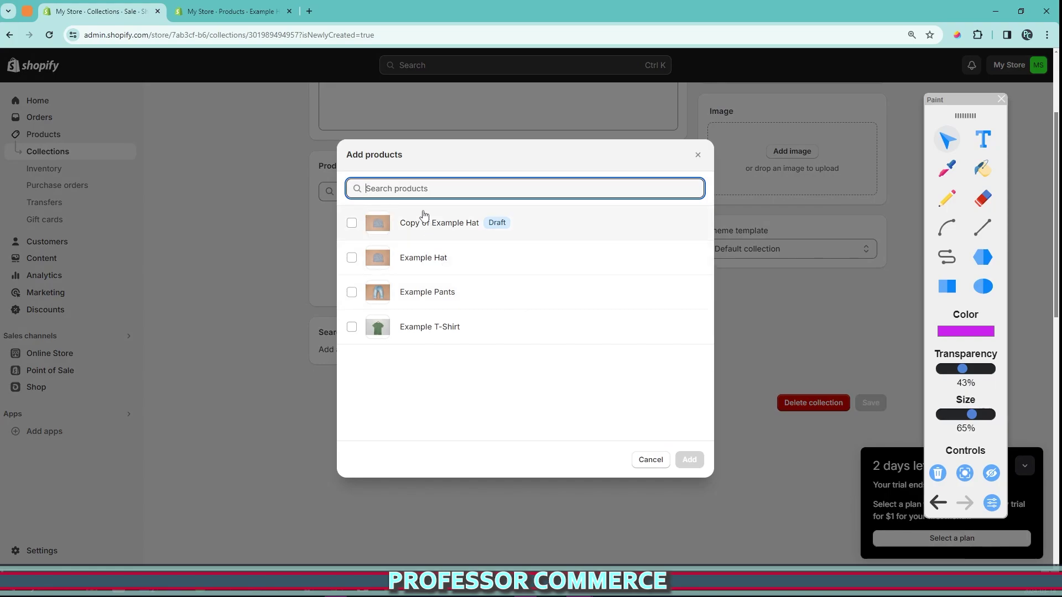
{"action": "left_click", "coordinate": [437, 330]}
{"action": "left_click", "coordinate": [433, 342]}
{"action": "left_click", "coordinate": [415, 255]}
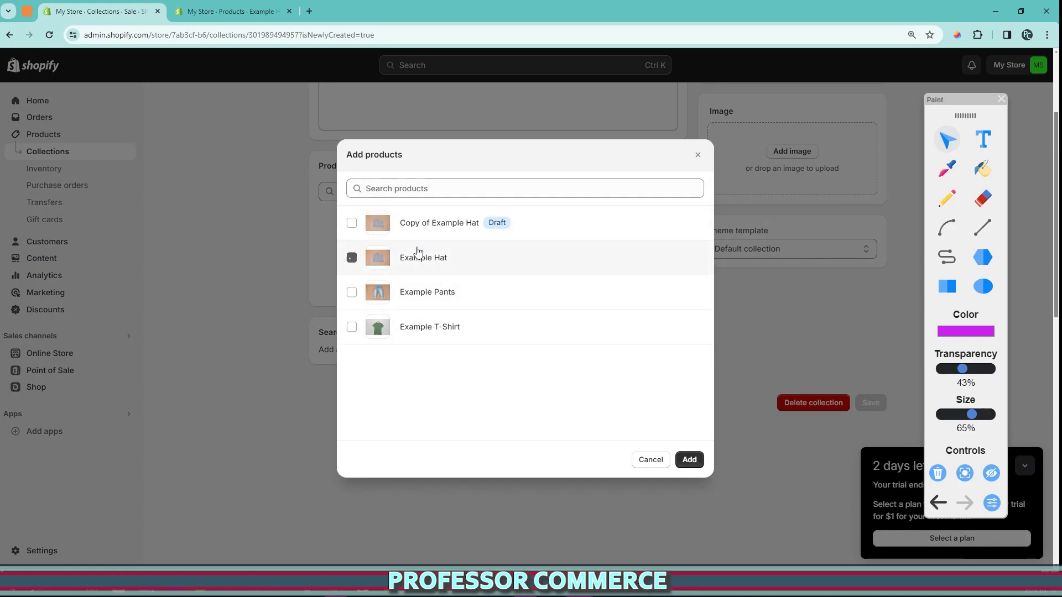
{"action": "left_click", "coordinate": [689, 459]}
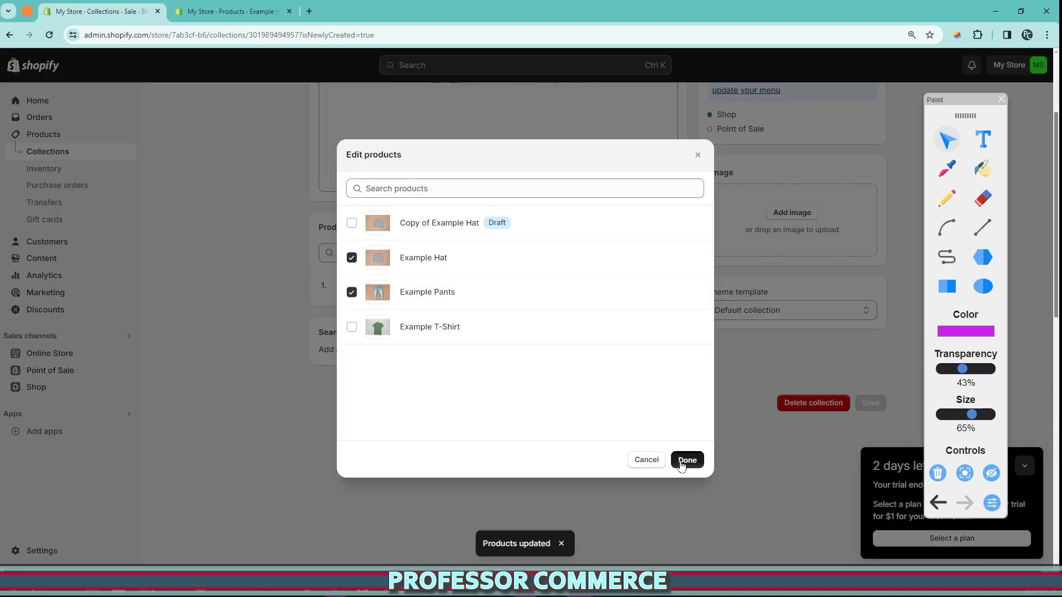
{"action": "left_click", "coordinate": [686, 460]}
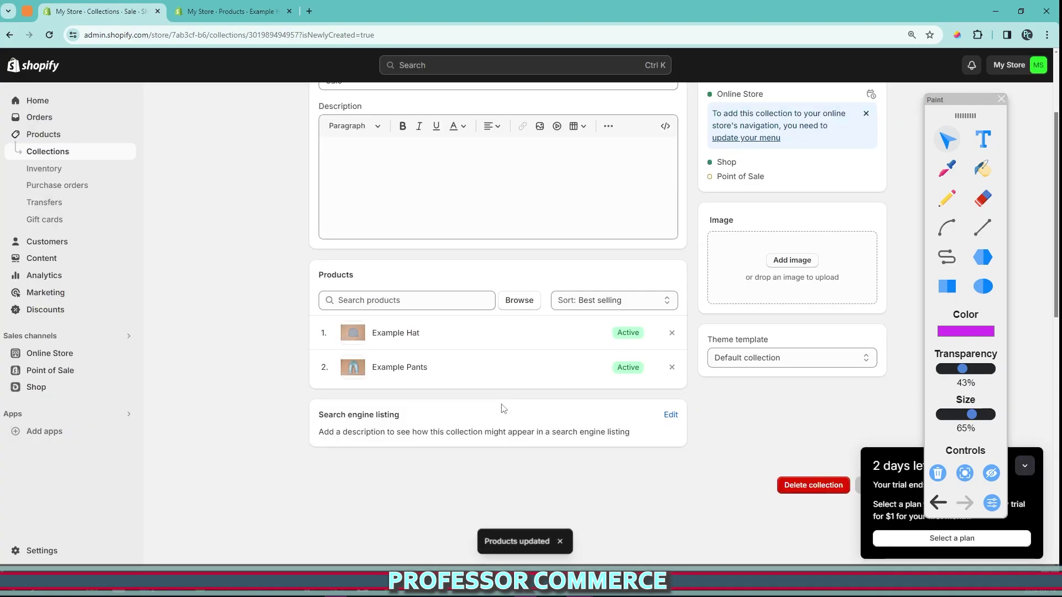
{"action": "left_click", "coordinate": [650, 368]}
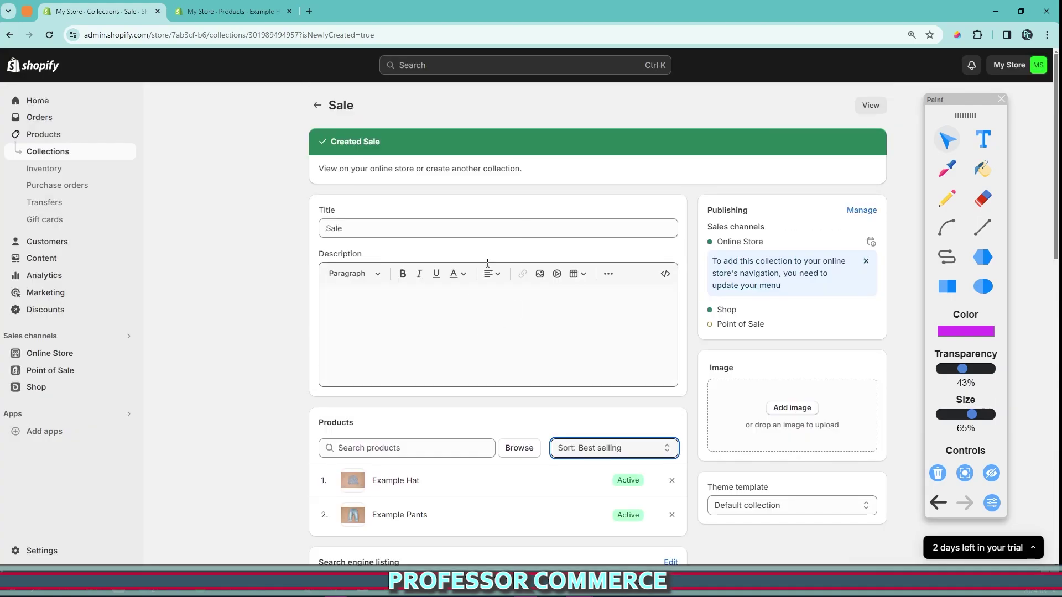
Set the sort order of the Sale collection's products to Lowest price
{"action": "scroll", "coordinate": [542, 225], "scroll_direction": "down", "scroll_amount": 3}
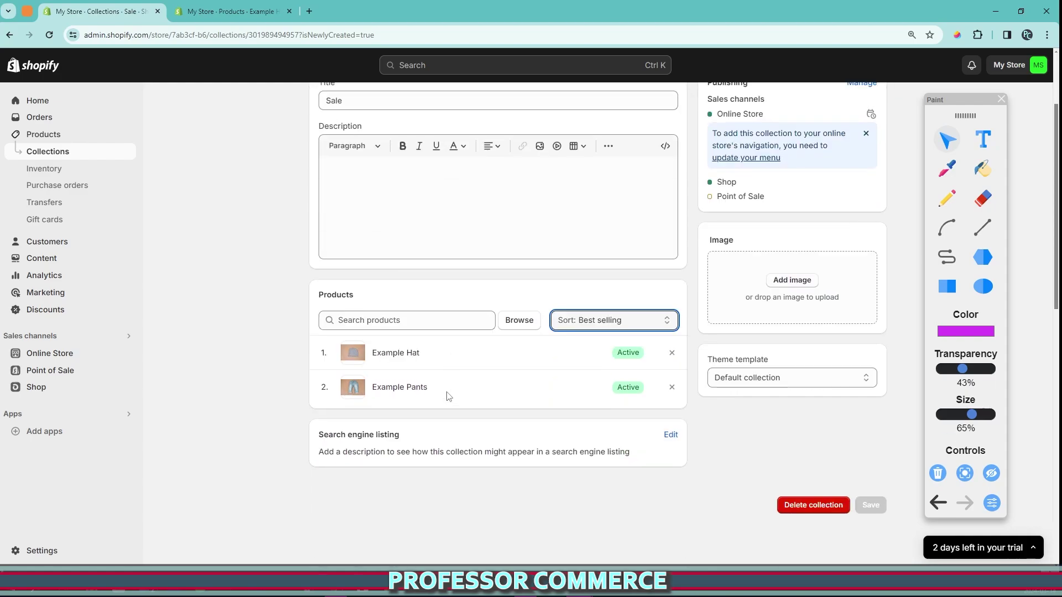
{"action": "scroll", "coordinate": [543, 339], "scroll_direction": "down", "scroll_amount": 1}
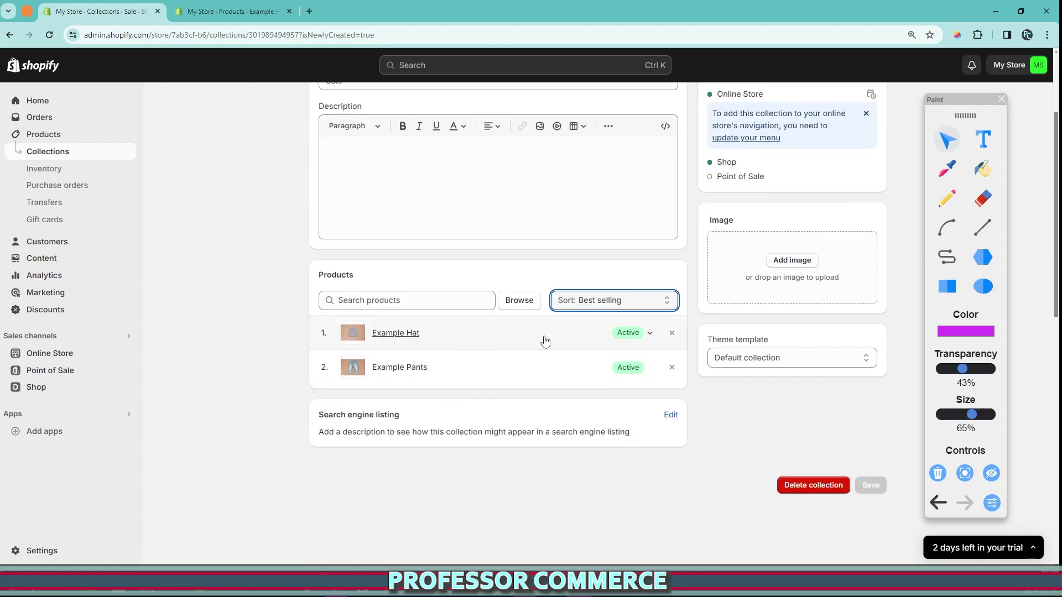
{"action": "left_click", "coordinate": [603, 306]}
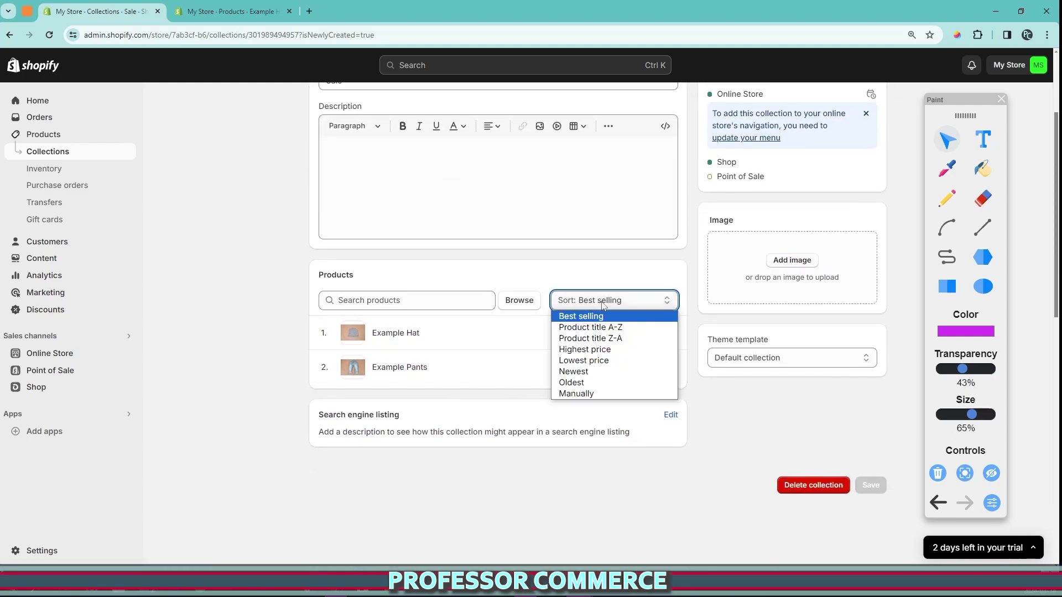
{"action": "left_click", "coordinate": [609, 360]}
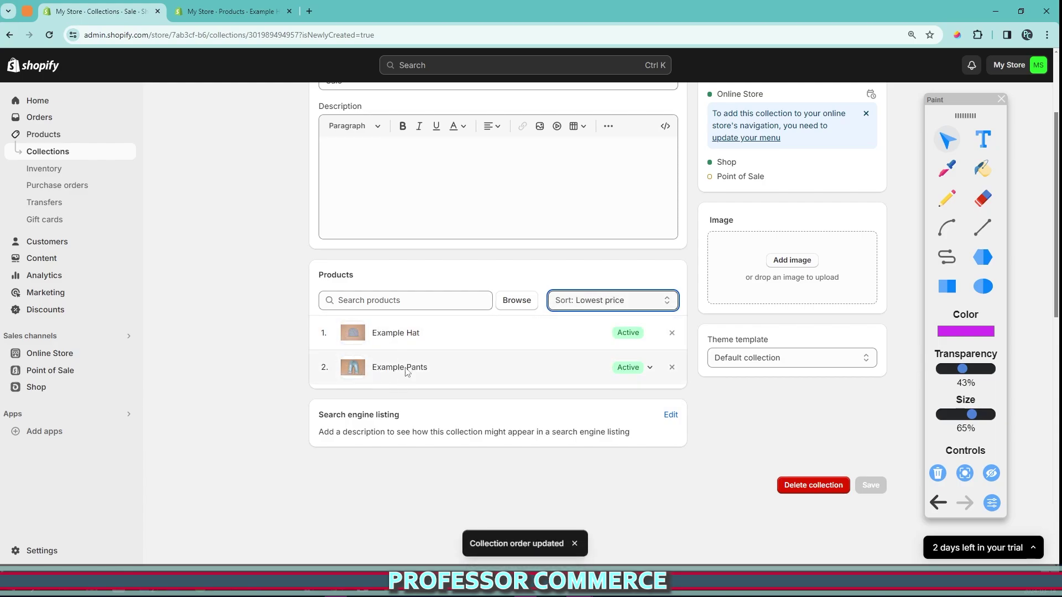
Review the available sort orders and set the Sale collection's product sorting to Best selling
{"action": "left_click", "coordinate": [600, 302]}
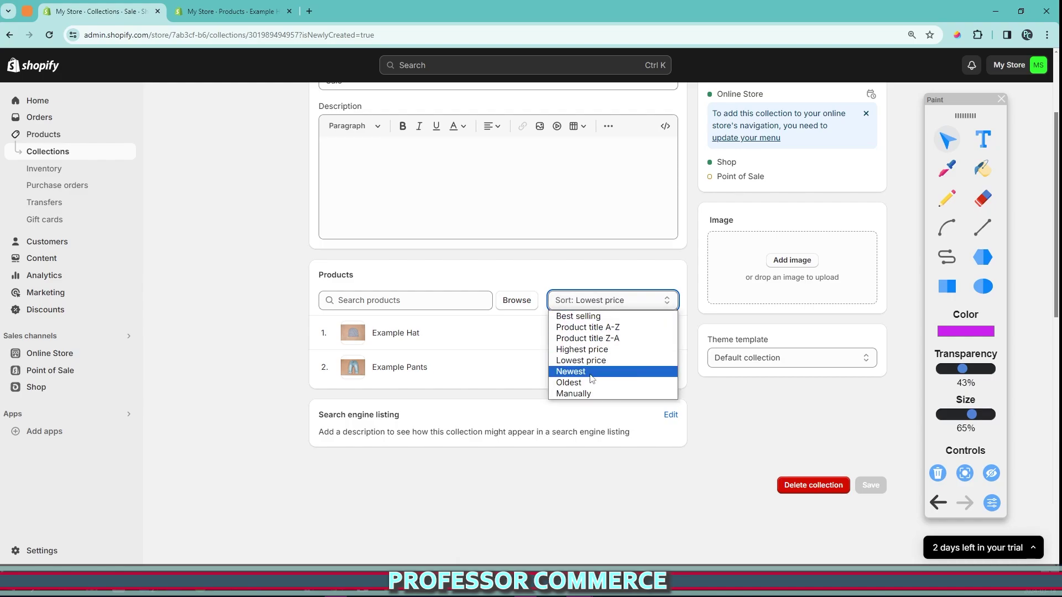
{"action": "left_click", "coordinate": [699, 381]}
{"action": "scroll", "coordinate": [664, 391], "scroll_direction": "up", "scroll_amount": 3}
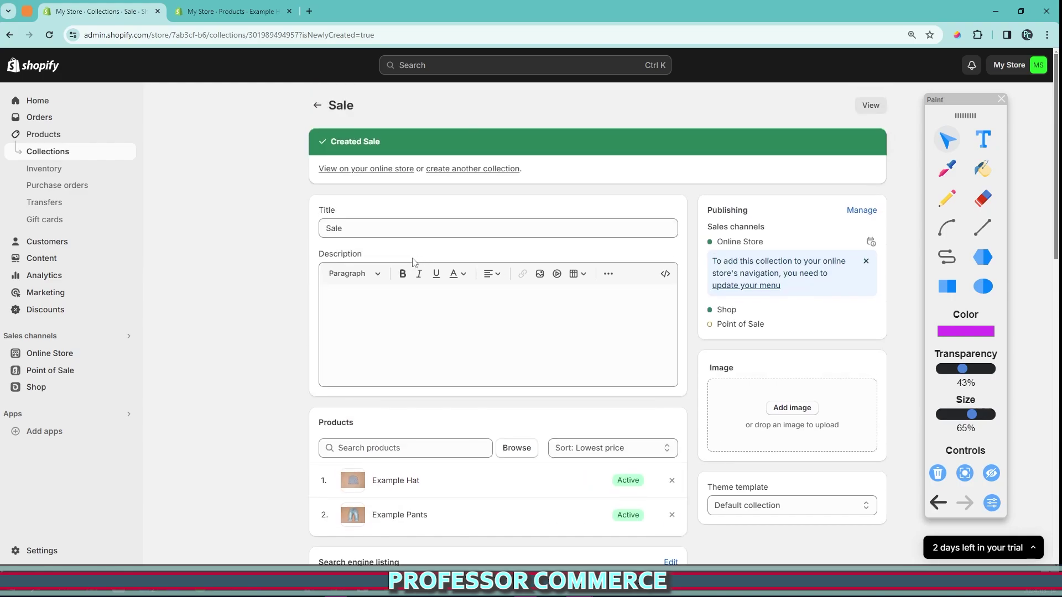
{"action": "scroll", "coordinate": [354, 221], "scroll_direction": "down", "scroll_amount": 3}
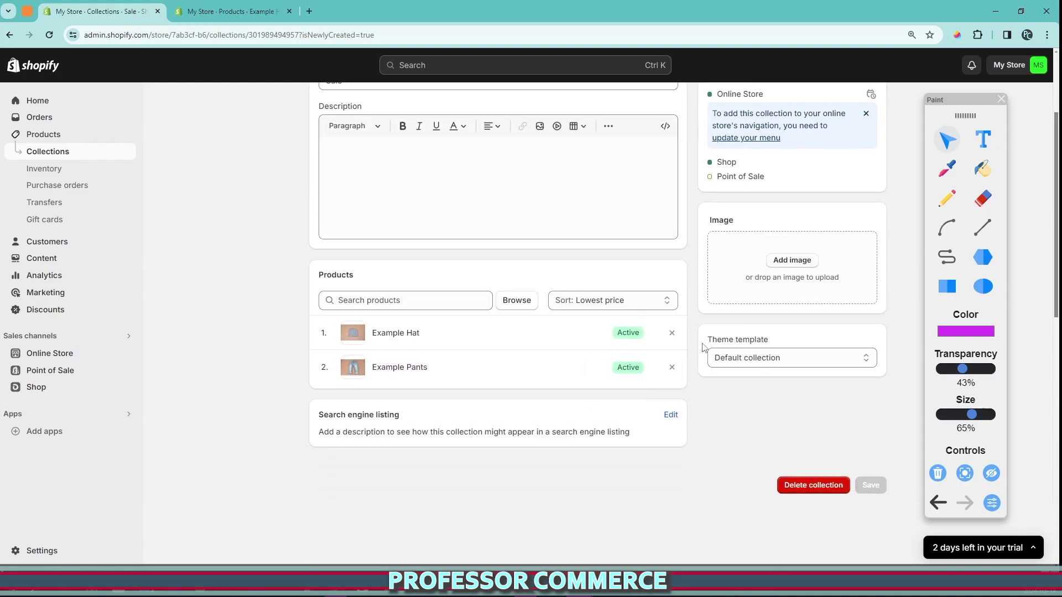
{"action": "left_click", "coordinate": [595, 300]}
{"action": "left_click", "coordinate": [735, 418]}
{"action": "left_click", "coordinate": [624, 303]}
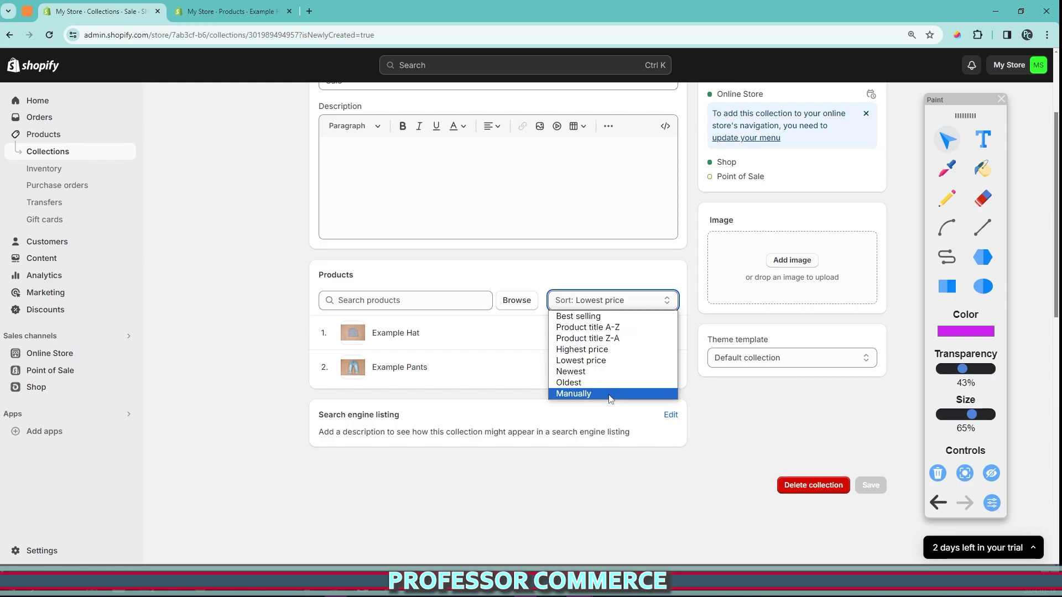
{"action": "left_click", "coordinate": [609, 318]}
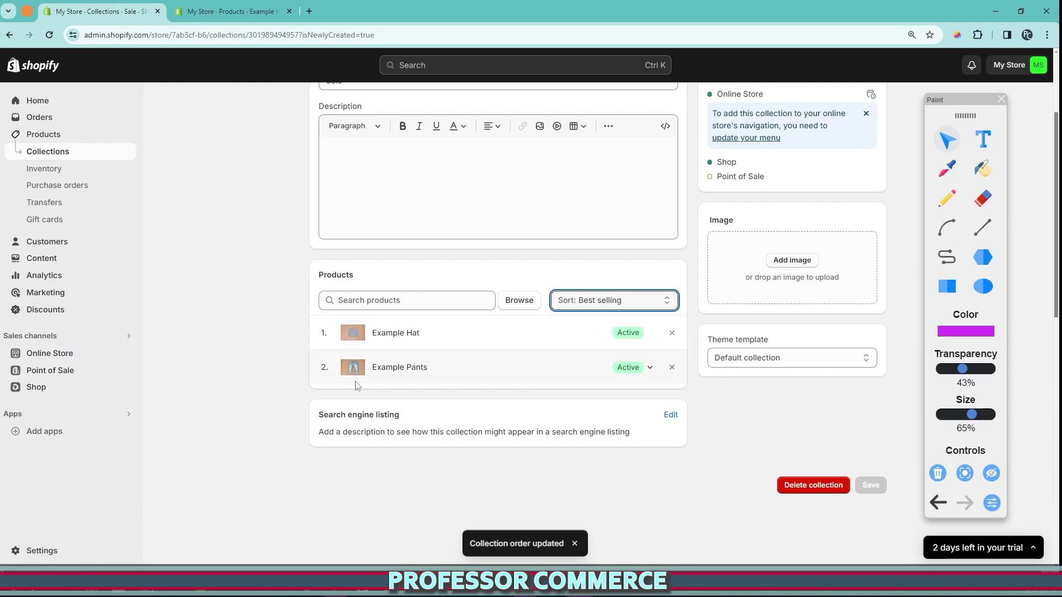
{"action": "scroll", "coordinate": [609, 410], "scroll_direction": "up", "scroll_amount": 3}
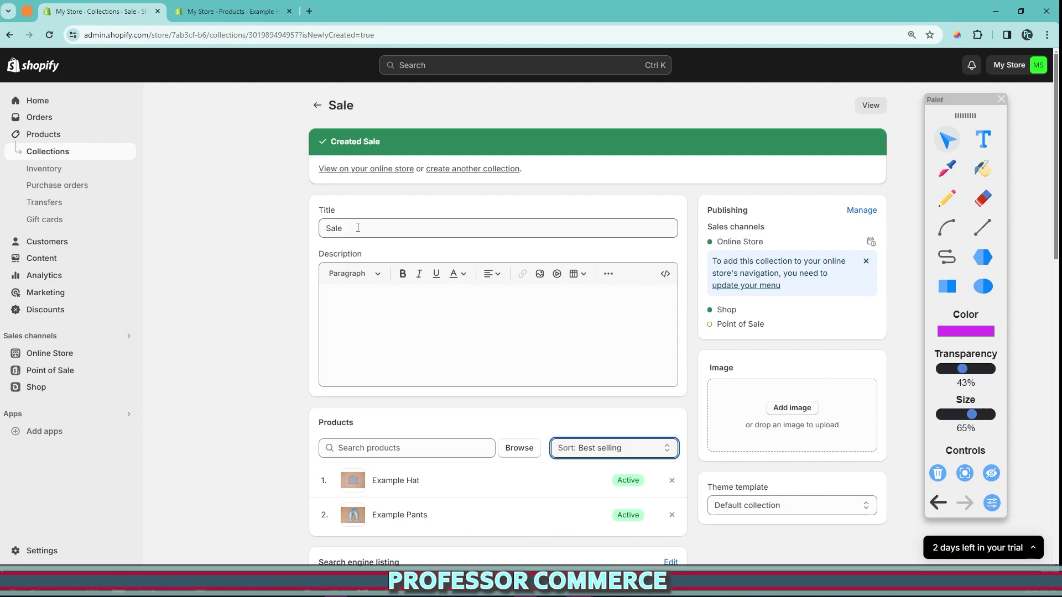
{"action": "scroll", "coordinate": [365, 227], "scroll_direction": "down", "scroll_amount": 3}
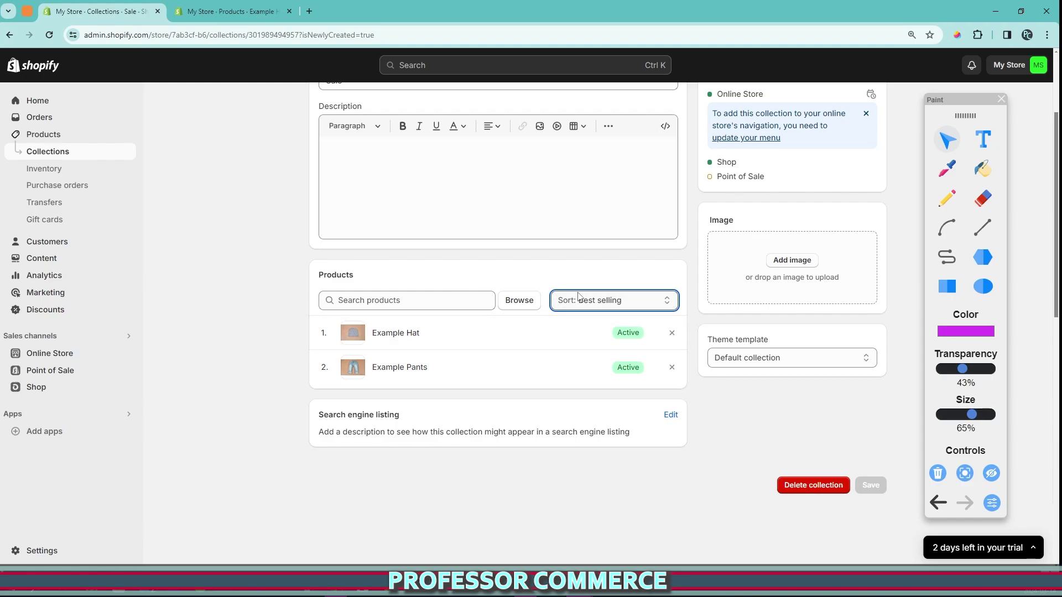
{"action": "scroll", "coordinate": [479, 343], "scroll_direction": "up", "scroll_amount": 3}
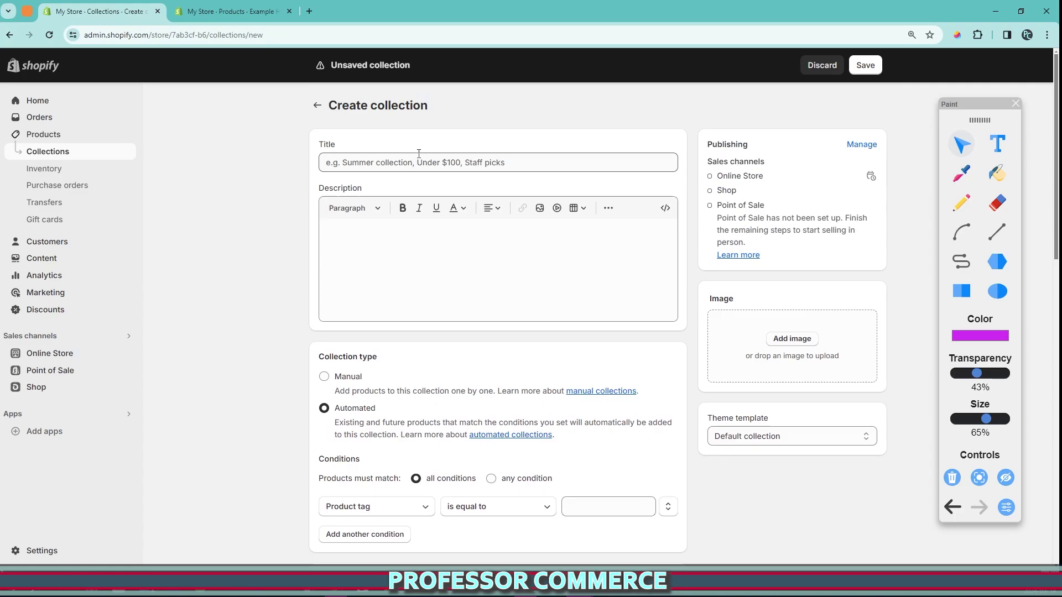
Title the new automated collection SALE and set its condition to Compare-at price is not empty
{"action": "left_click", "coordinate": [419, 156]}
{"action": "type", "text": "SALE"}
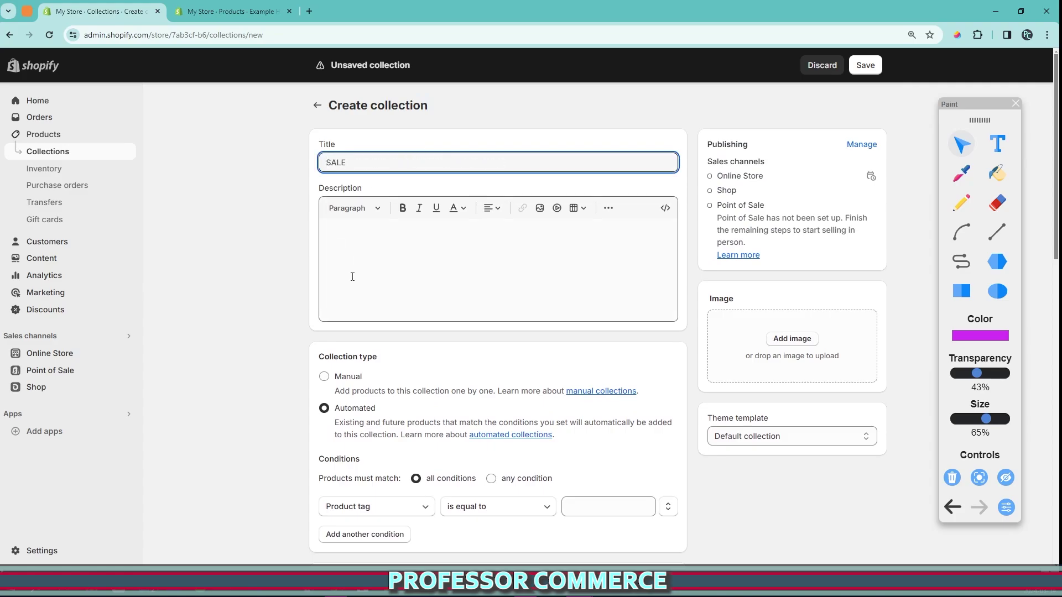
{"action": "left_click", "coordinate": [210, 404]}
{"action": "scroll", "coordinate": [332, 396], "scroll_direction": "down", "scroll_amount": 3}
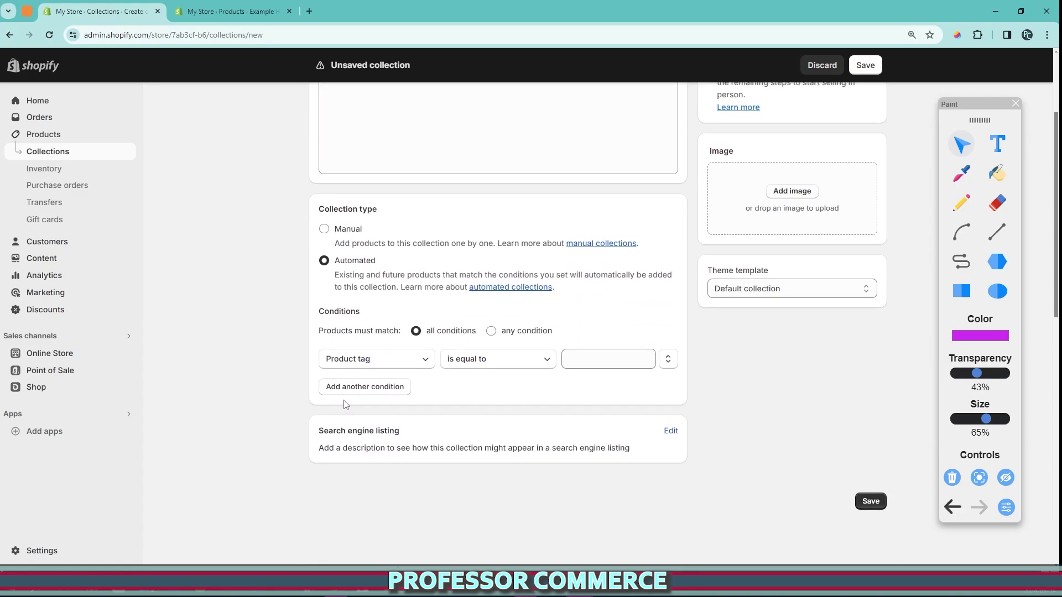
{"action": "left_click", "coordinate": [404, 359]}
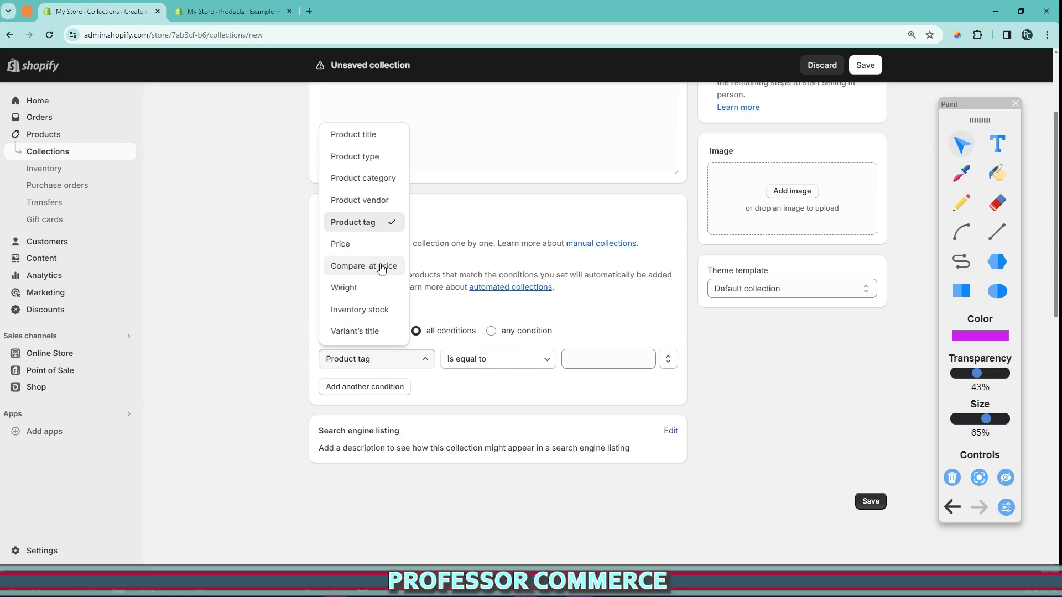
{"action": "left_click", "coordinate": [381, 267]}
{"action": "left_click", "coordinate": [499, 364]}
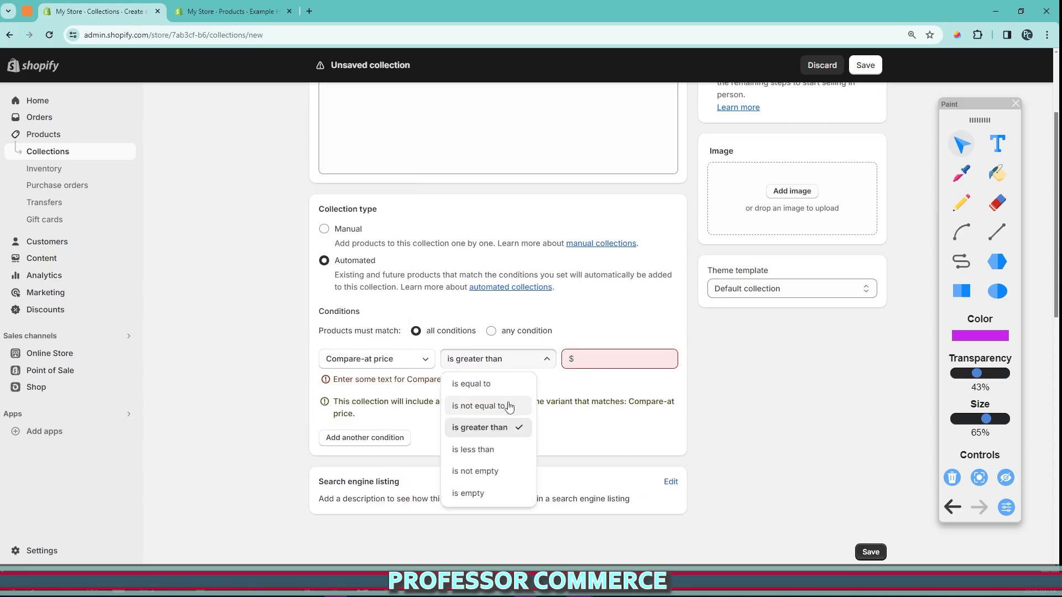
{"action": "left_click", "coordinate": [503, 473]}
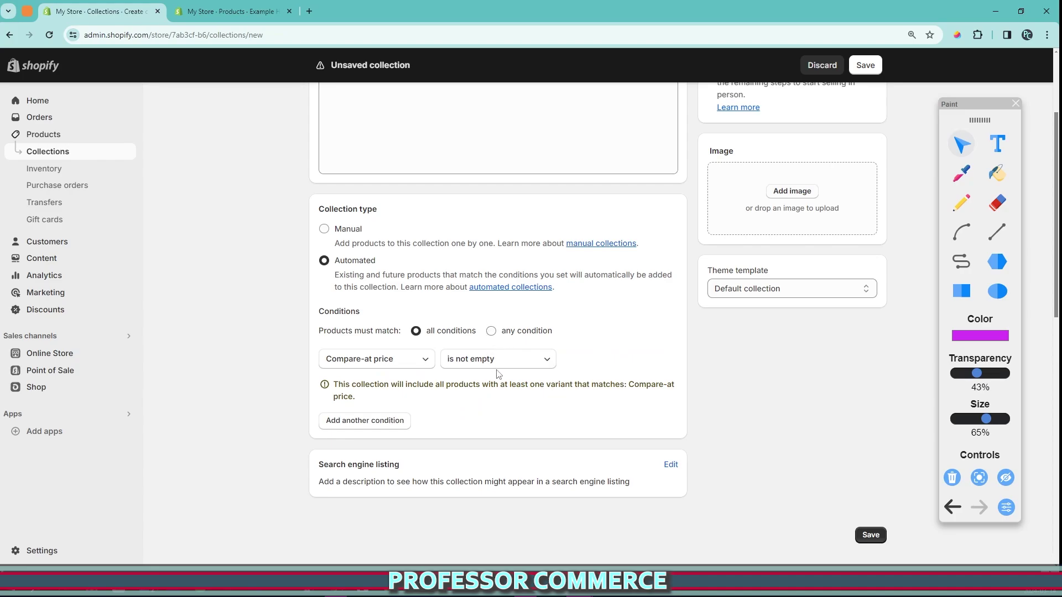
Make products match any condition and add a second condition, Product type is equal to Pants
{"action": "left_click", "coordinate": [491, 331]}
{"action": "left_click", "coordinate": [364, 421]}
{"action": "left_click", "coordinate": [588, 388]}
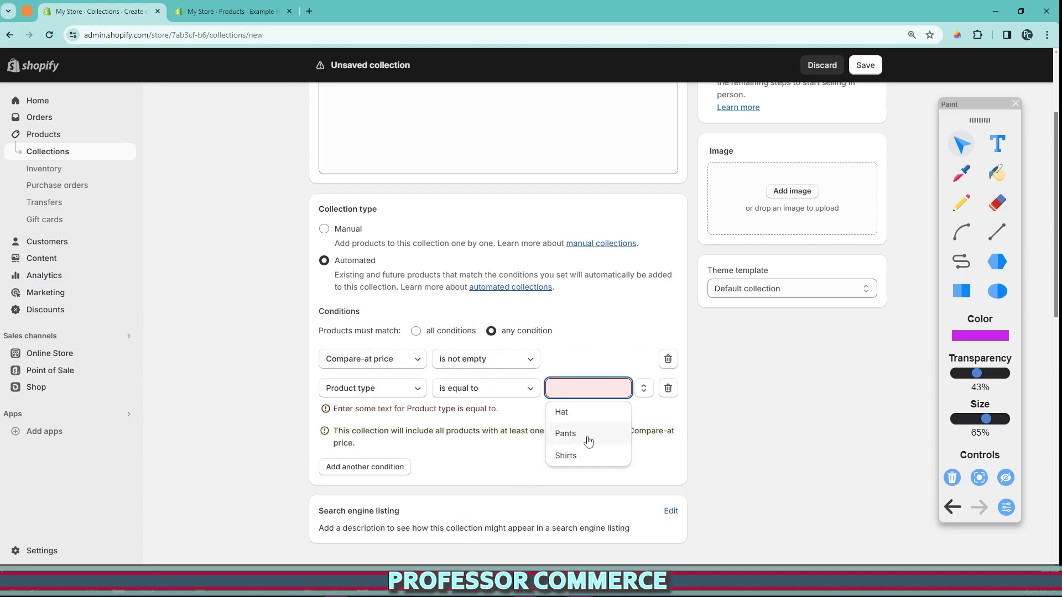
{"action": "left_click", "coordinate": [588, 441]}
Change the new collection's title to JEANS SALE
{"action": "scroll", "coordinate": [443, 277], "scroll_direction": "up", "scroll_amount": 3}
{"action": "left_click", "coordinate": [371, 168]}
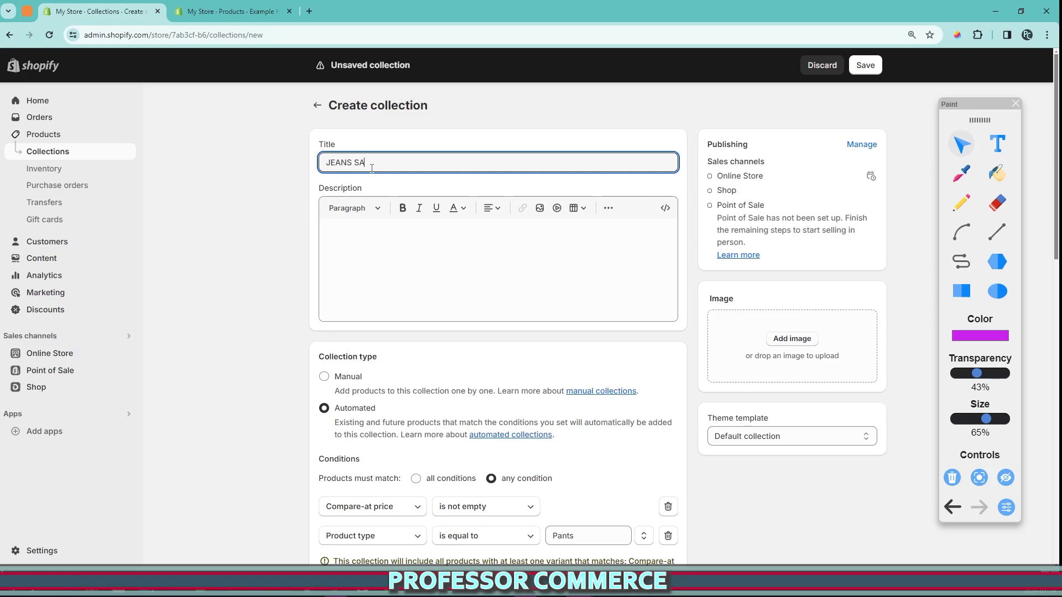
{"action": "type", "text": "LE"}
Circle the Conditions section with the annotation pencil and highlight the compare-at price and product type conditions
{"action": "scroll", "coordinate": [376, 323], "scroll_direction": "down", "scroll_amount": 3}
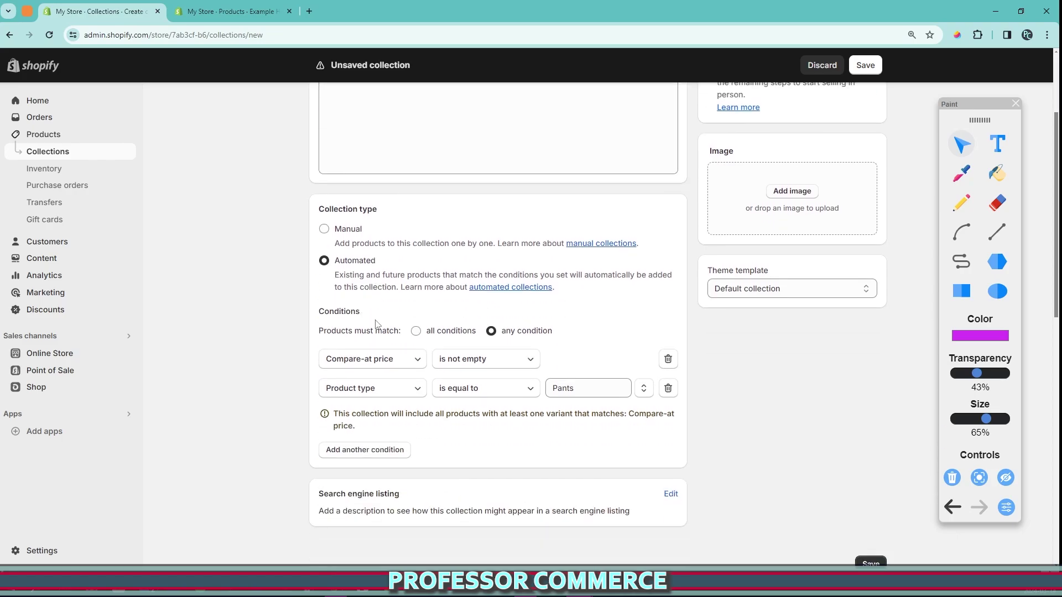
{"action": "left_click", "coordinate": [962, 203]}
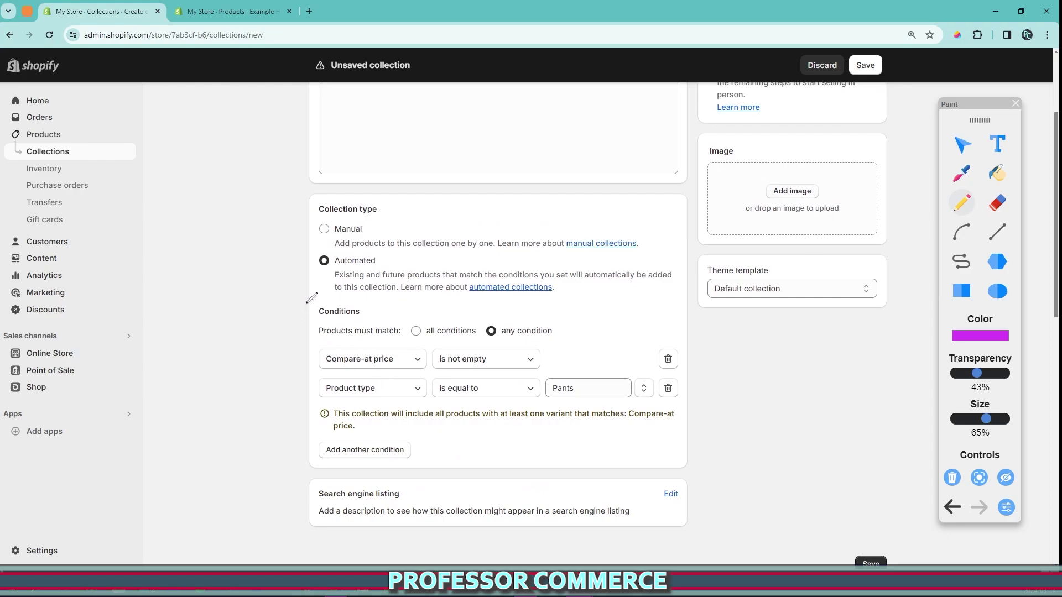
{"action": "mouse_move", "coordinate": [310, 302]}
{"action": "left_mouse_down"}
{"action": "mouse_move", "coordinate": [686, 319]}
{"action": "mouse_move", "coordinate": [397, 446]}
{"action": "mouse_move", "coordinate": [310, 289]}
{"action": "left_mouse_up"}
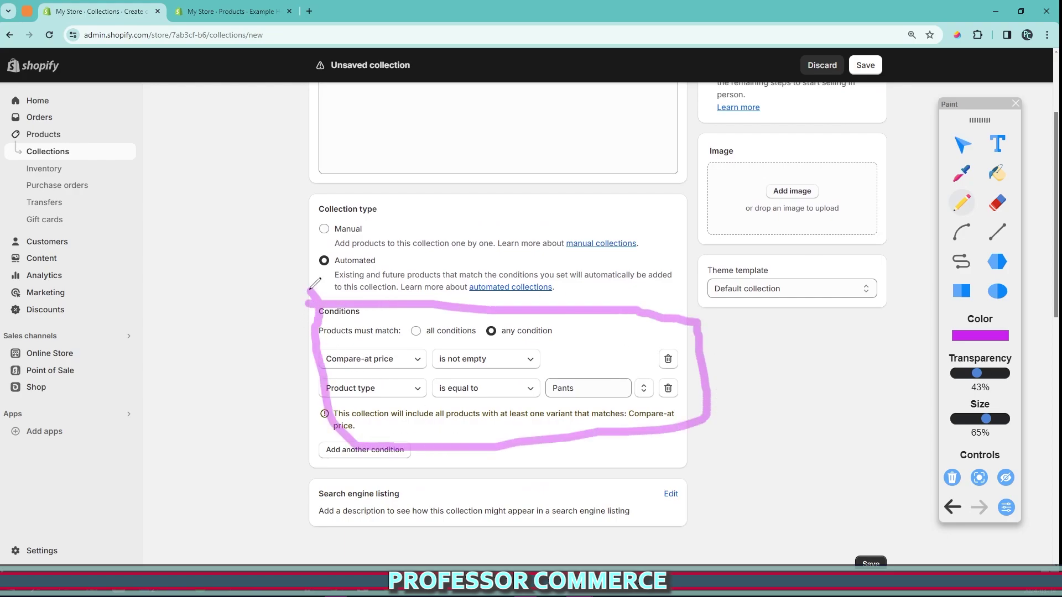
{"action": "mouse_move", "coordinate": [315, 372]}
{"action": "left_mouse_down"}
{"action": "mouse_move", "coordinate": [340, 361]}
{"action": "mouse_move", "coordinate": [534, 354]}
{"action": "mouse_move", "coordinate": [426, 357]}
{"action": "mouse_move", "coordinate": [459, 372]}
{"action": "mouse_move", "coordinate": [540, 357]}
{"action": "mouse_move", "coordinate": [422, 349]}
{"action": "left_mouse_up"}
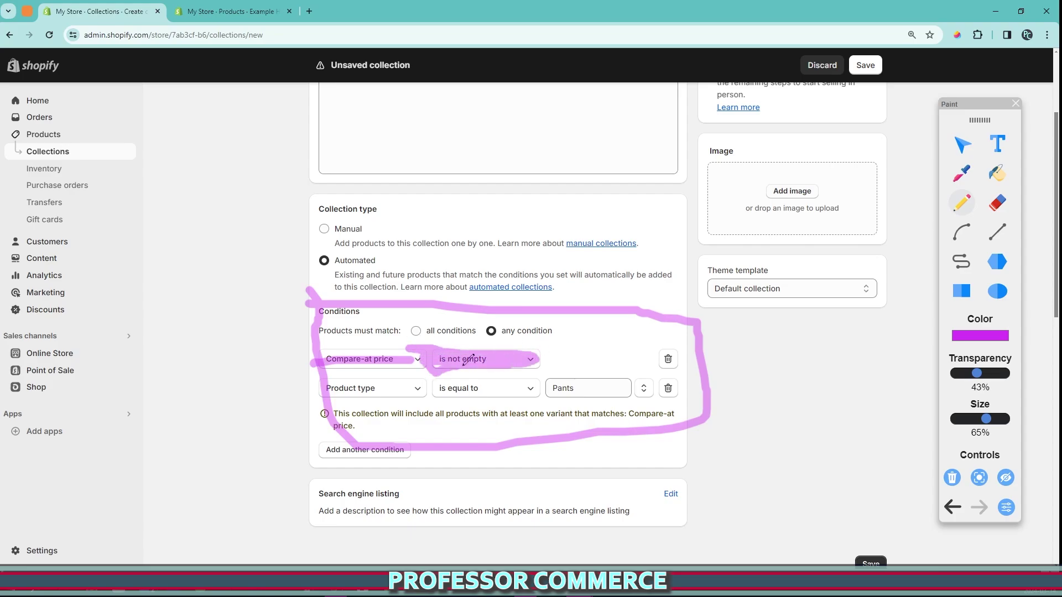
{"action": "left_click_drag", "start_coordinate": [320, 389], "coordinate": [578, 388]}
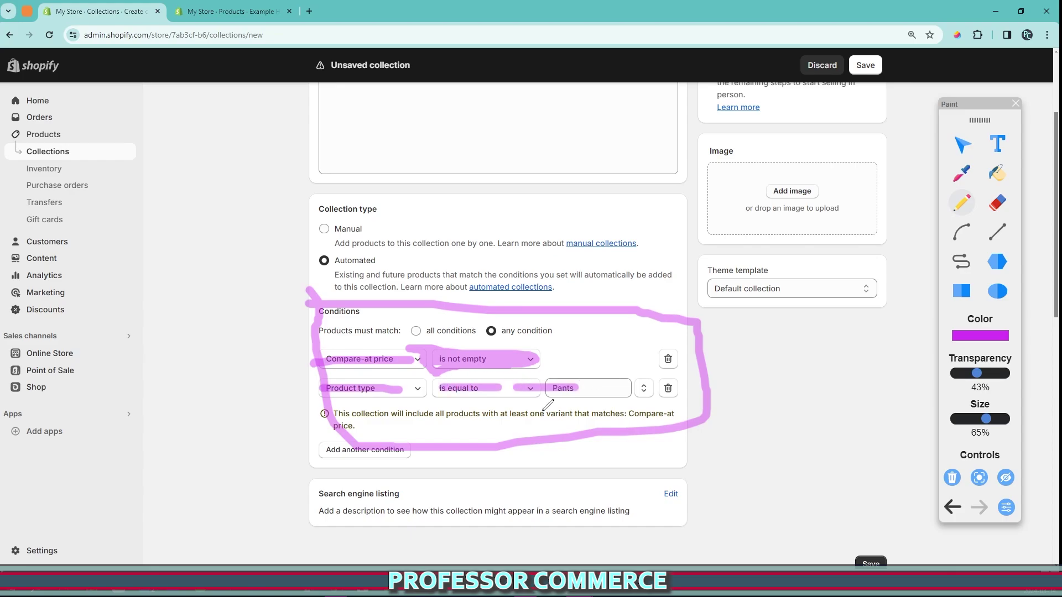
Switch the annotation color to light green, mark the any condition option and both condition rows, and clear all markings
{"action": "left_click", "coordinate": [987, 339]}
{"action": "left_click", "coordinate": [981, 442]}
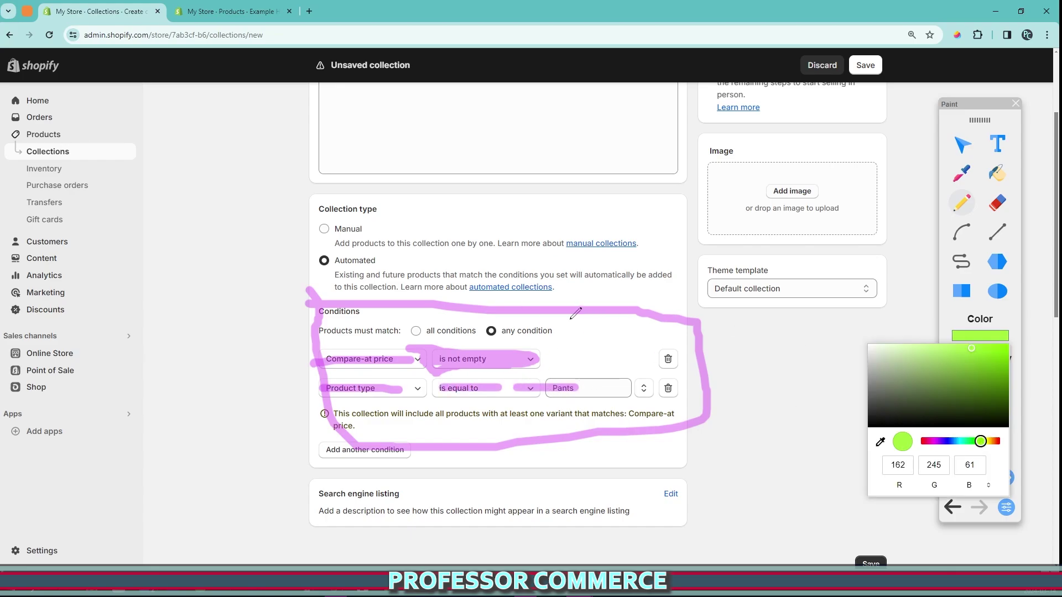
{"action": "mouse_move", "coordinate": [517, 307]}
{"action": "left_mouse_down"}
{"action": "mouse_move", "coordinate": [478, 339]}
{"action": "mouse_move", "coordinate": [545, 305]}
{"action": "mouse_move", "coordinate": [520, 306]}
{"action": "left_mouse_up"}
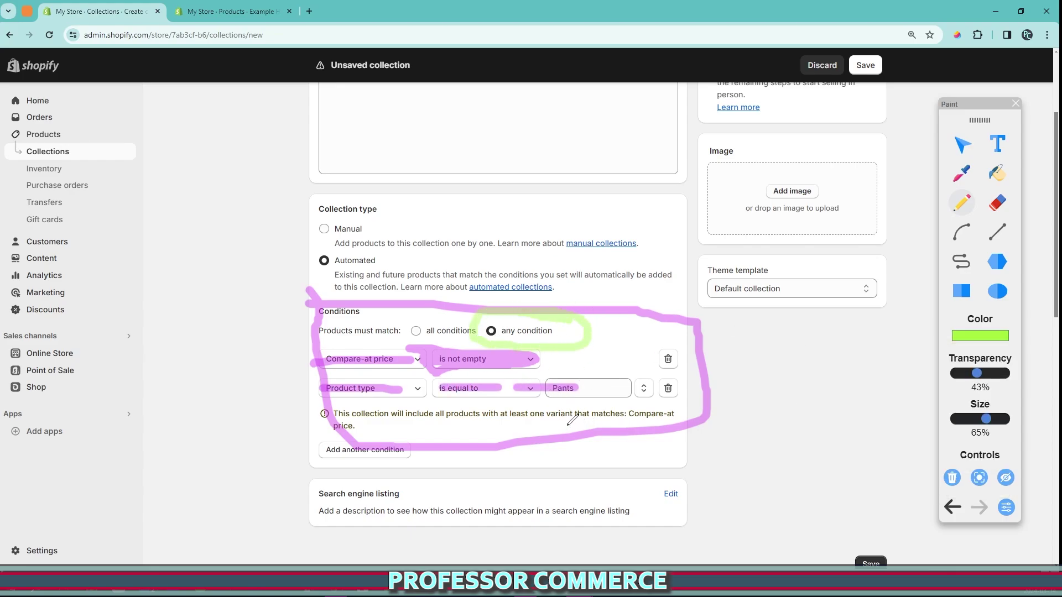
{"action": "mouse_move", "coordinate": [316, 347]}
{"action": "left_mouse_down"}
{"action": "mouse_move", "coordinate": [636, 338]}
{"action": "mouse_move", "coordinate": [354, 370]}
{"action": "mouse_move", "coordinate": [336, 342]}
{"action": "mouse_move", "coordinate": [634, 395]}
{"action": "mouse_move", "coordinate": [336, 378]}
{"action": "left_mouse_up"}
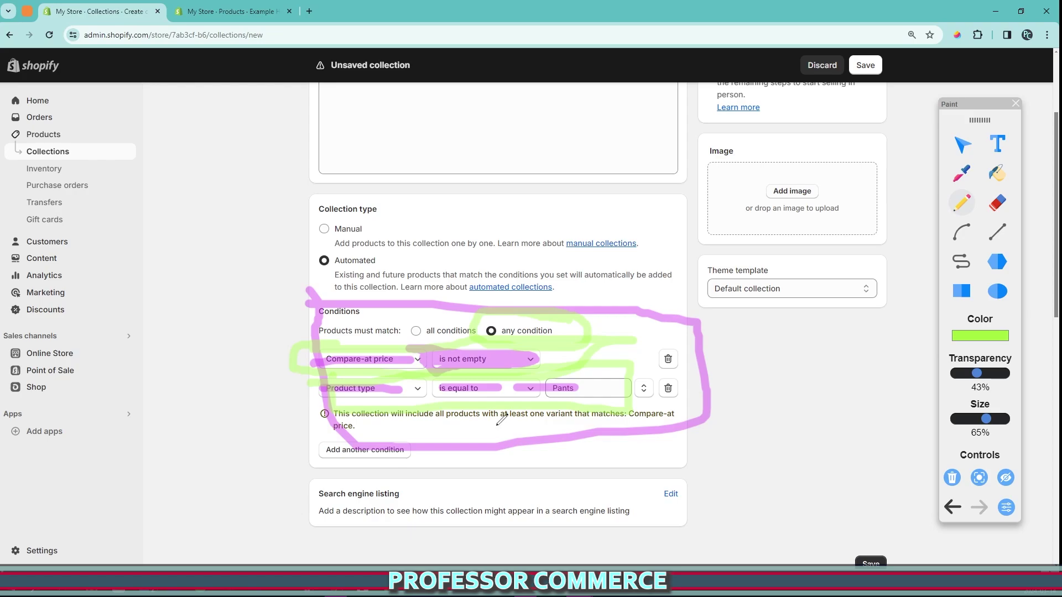
{"action": "left_click", "coordinate": [952, 478]}
Circle the JEANS SALE title of the new collection with the green annotation pencil
{"action": "scroll", "coordinate": [687, 320], "scroll_direction": "up", "scroll_amount": 3}
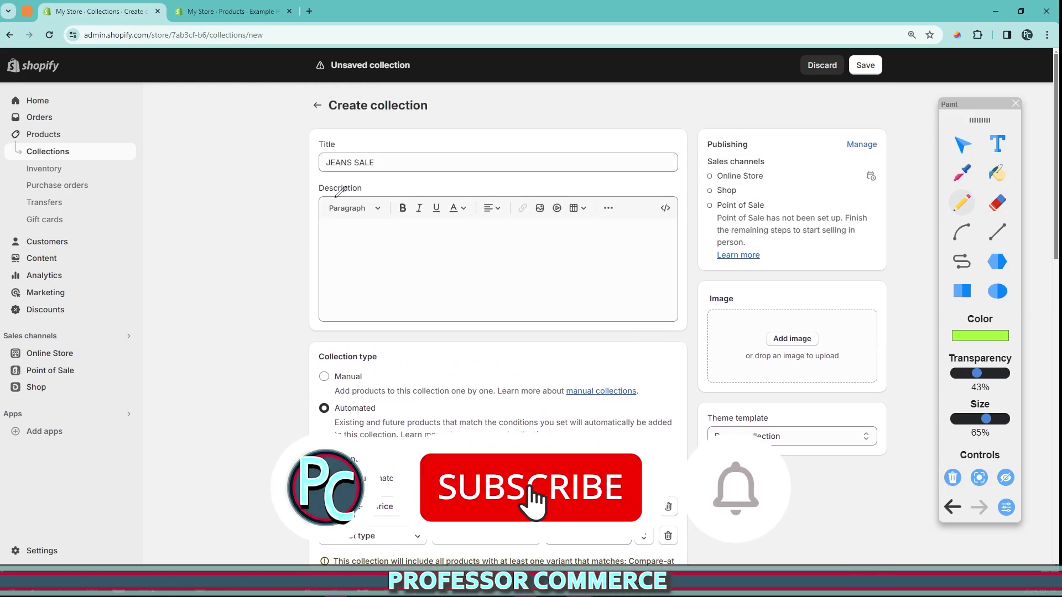
{"action": "mouse_move", "coordinate": [338, 151]}
{"action": "left_mouse_down"}
{"action": "mouse_move", "coordinate": [360, 174]}
{"action": "mouse_move", "coordinate": [362, 145]}
{"action": "mouse_move", "coordinate": [403, 147]}
{"action": "mouse_move", "coordinate": [366, 196]}
{"action": "left_mouse_up"}
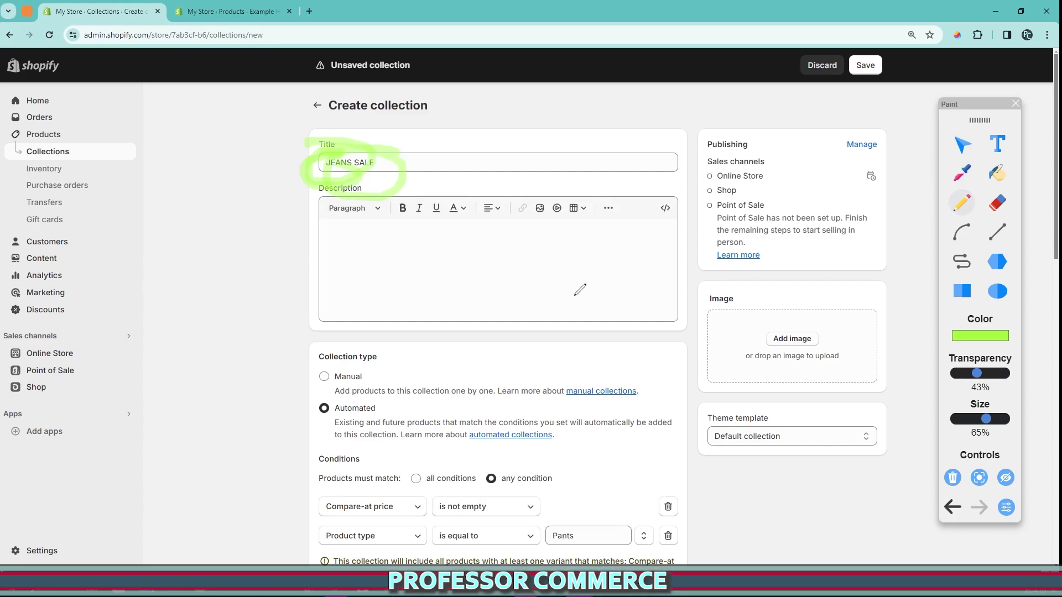
Save the new JEANS SALE collection with its compare-at price and product type conditions
{"action": "scroll", "coordinate": [579, 290], "scroll_direction": "down", "scroll_amount": 5}
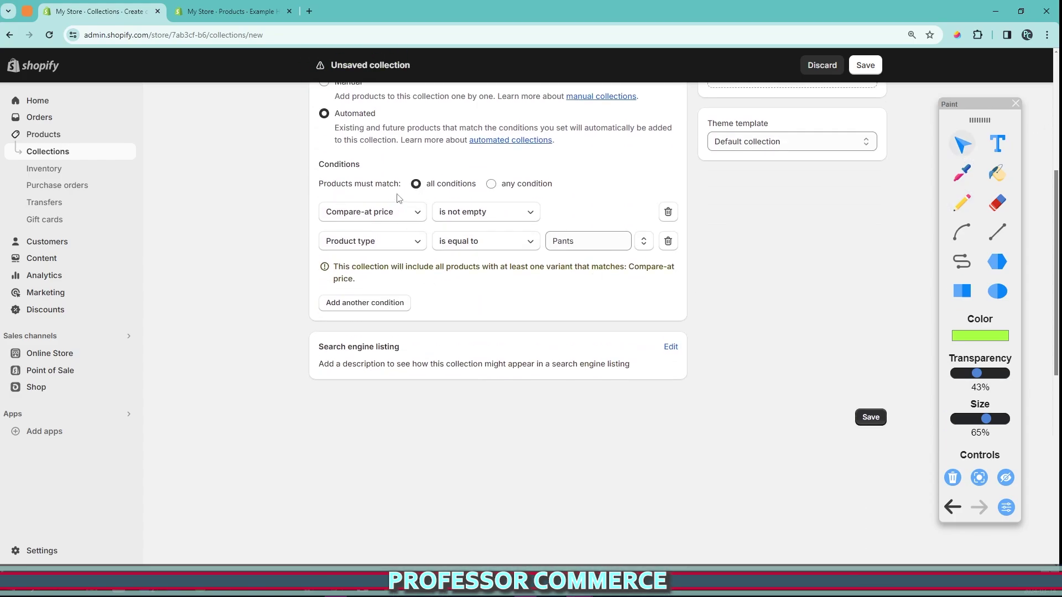
{"action": "scroll", "coordinate": [522, 187], "scroll_direction": "up", "scroll_amount": 4}
{"action": "scroll", "coordinate": [863, 462], "scroll_direction": "down", "scroll_amount": 1}
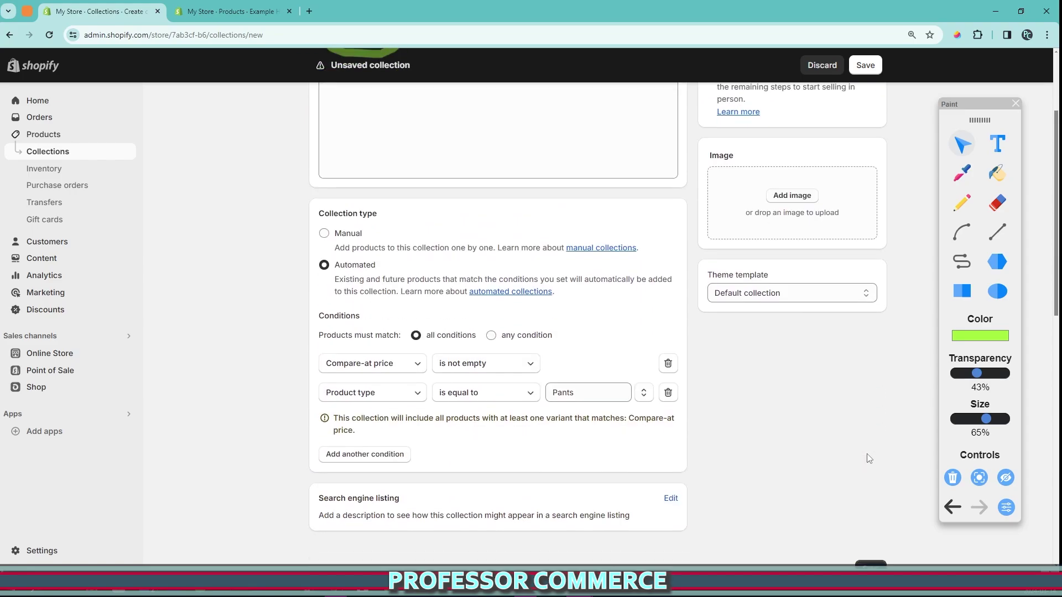
{"action": "left_click", "coordinate": [873, 561]}
Replace the saved collection's title with SALE
{"action": "mouse_move", "coordinate": [297, 257]}
{"action": "left_mouse_down"}
{"action": "mouse_move", "coordinate": [686, 260]}
{"action": "mouse_move", "coordinate": [677, 545]}
{"action": "left_mouse_up"}
{"action": "left_click_drag", "start_coordinate": [577, 549], "coordinate": [301, 224]}
{"action": "mouse_move", "coordinate": [250, 396]}
{"action": "left_mouse_down"}
{"action": "mouse_move", "coordinate": [324, 495]}
{"action": "mouse_move", "coordinate": [354, 503]}
{"action": "mouse_move", "coordinate": [504, 445]}
{"action": "mouse_move", "coordinate": [404, 494]}
{"action": "left_mouse_up"}
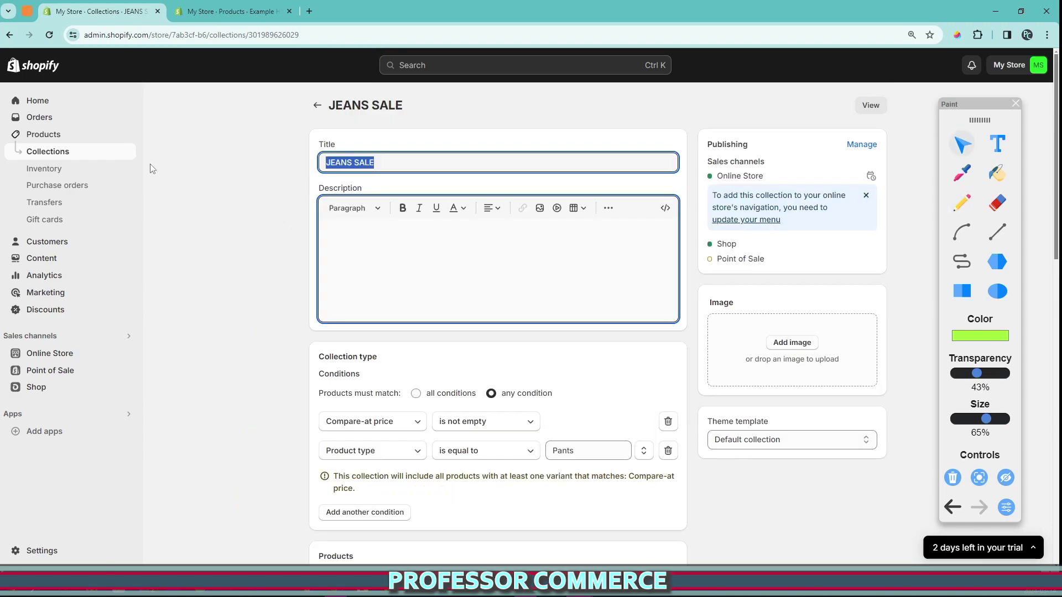
{"action": "type", "text": "SALE"}
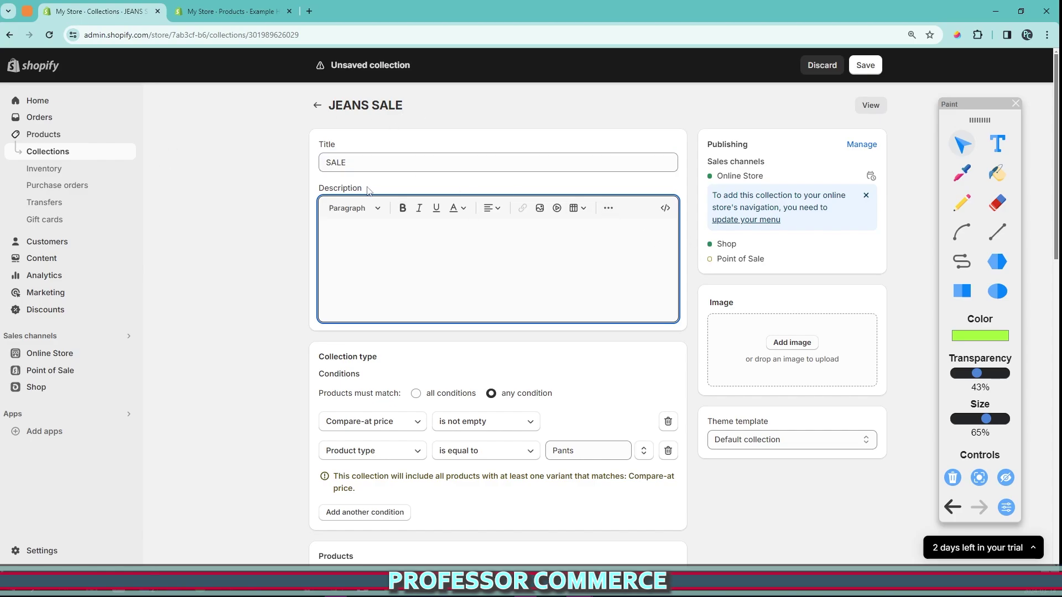
Highlight the title with the green annotation pencil and remove the product type condition from the collection
{"action": "left_click", "coordinate": [962, 202]}
{"action": "left_click_drag", "start_coordinate": [314, 171], "coordinate": [551, 161]}
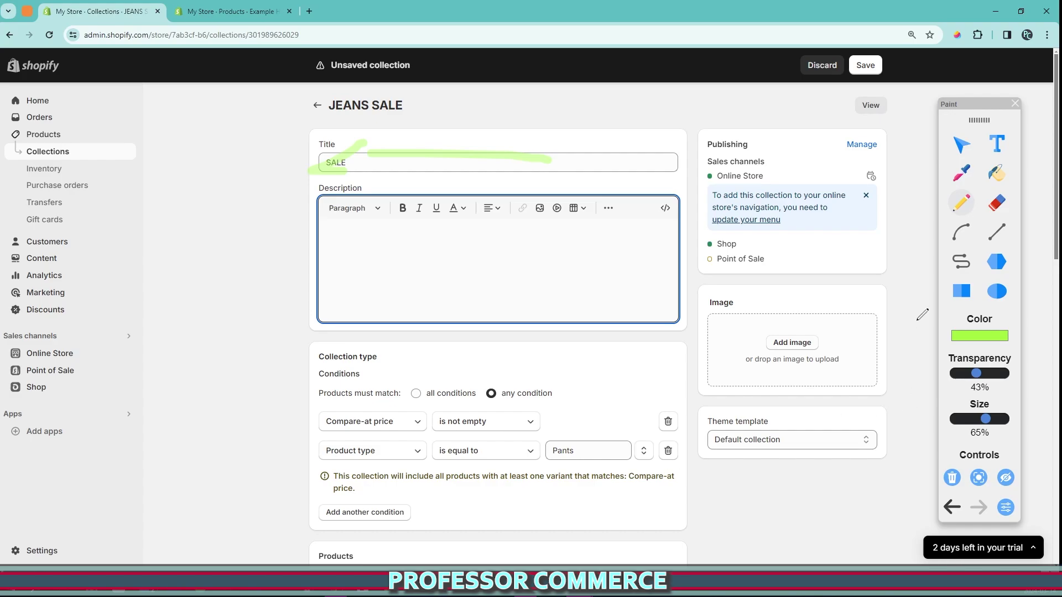
{"action": "left_click", "coordinate": [964, 145]}
{"action": "left_click", "coordinate": [668, 451]}
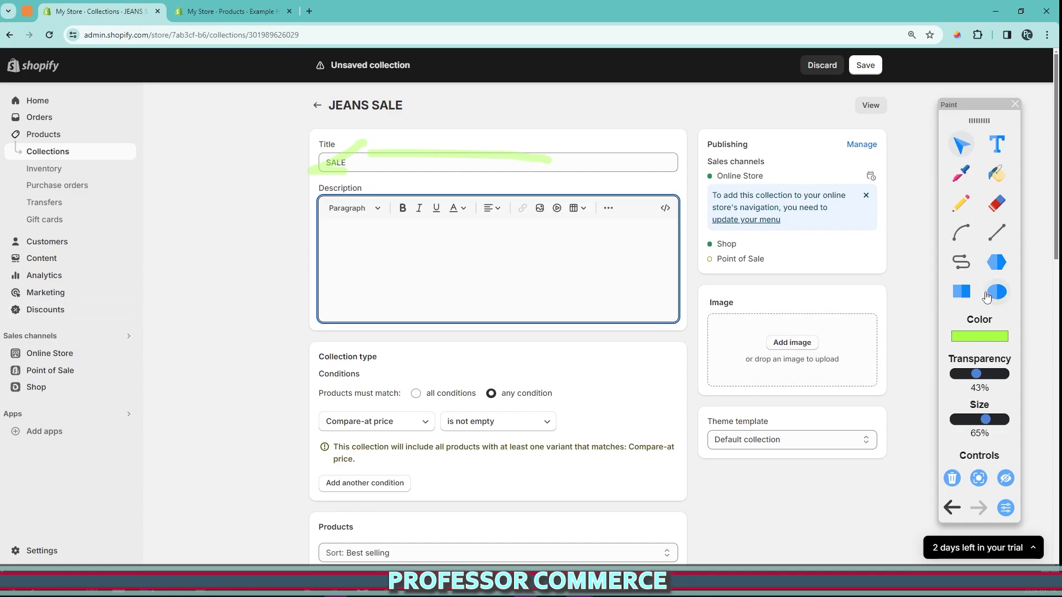
Switch the annotation pencil color to red and circle the collection's Conditions section
{"action": "left_click", "coordinate": [961, 205]}
{"action": "left_click", "coordinate": [979, 339]}
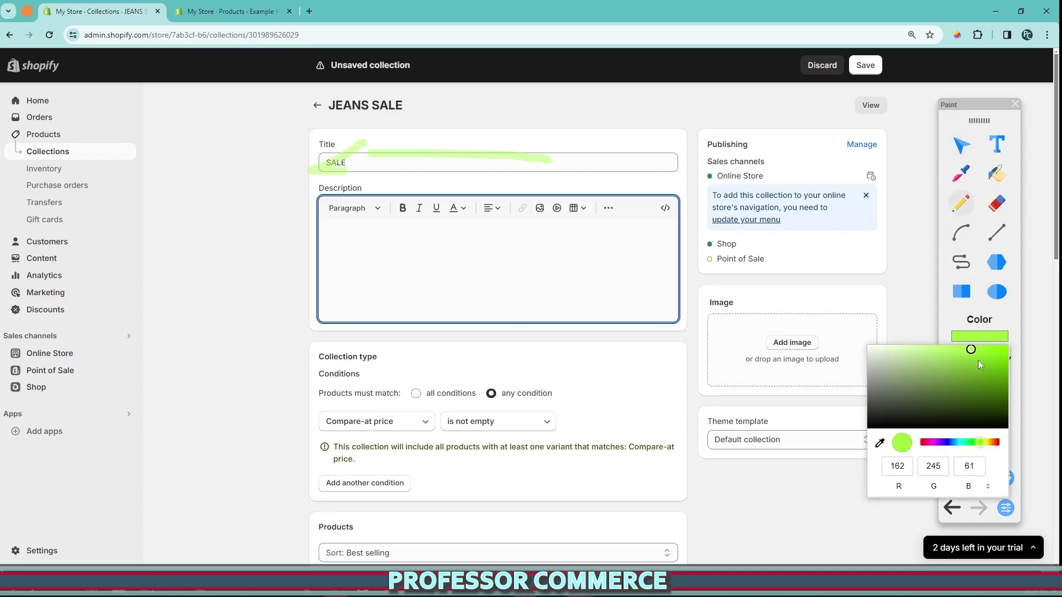
{"action": "left_click", "coordinate": [998, 442]}
{"action": "left_click_drag", "start_coordinate": [161, 198], "coordinate": [130, 384]}
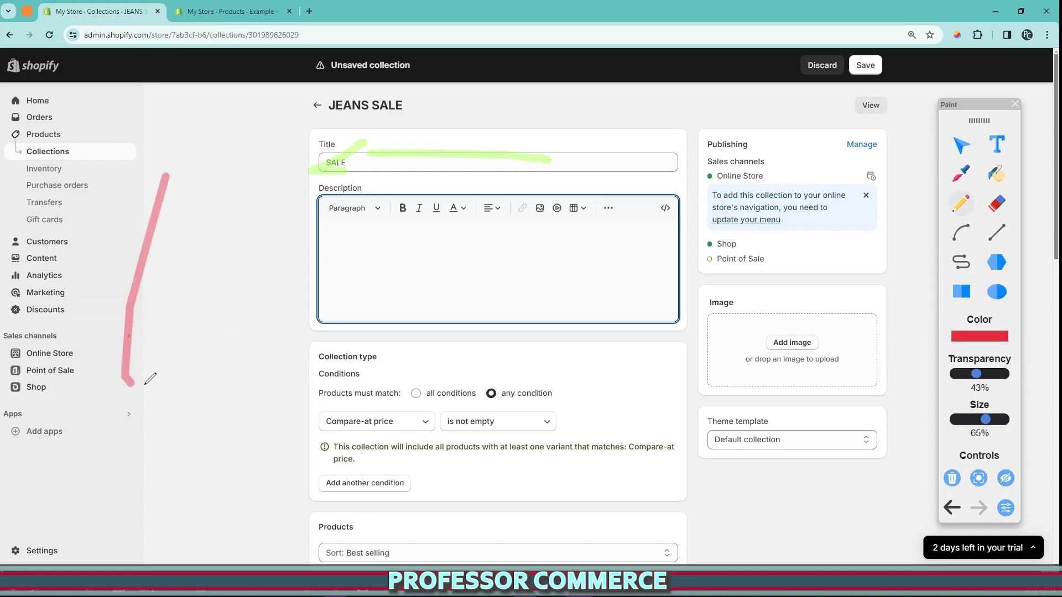
{"action": "left_click_drag", "start_coordinate": [324, 224], "coordinate": [323, 480]}
{"action": "scroll", "coordinate": [322, 387], "scroll_direction": "down", "scroll_amount": 3}
{"action": "left_click_drag", "start_coordinate": [424, 199], "coordinate": [501, 249]}
{"action": "left_click_drag", "start_coordinate": [219, 155], "coordinate": [421, 200]}
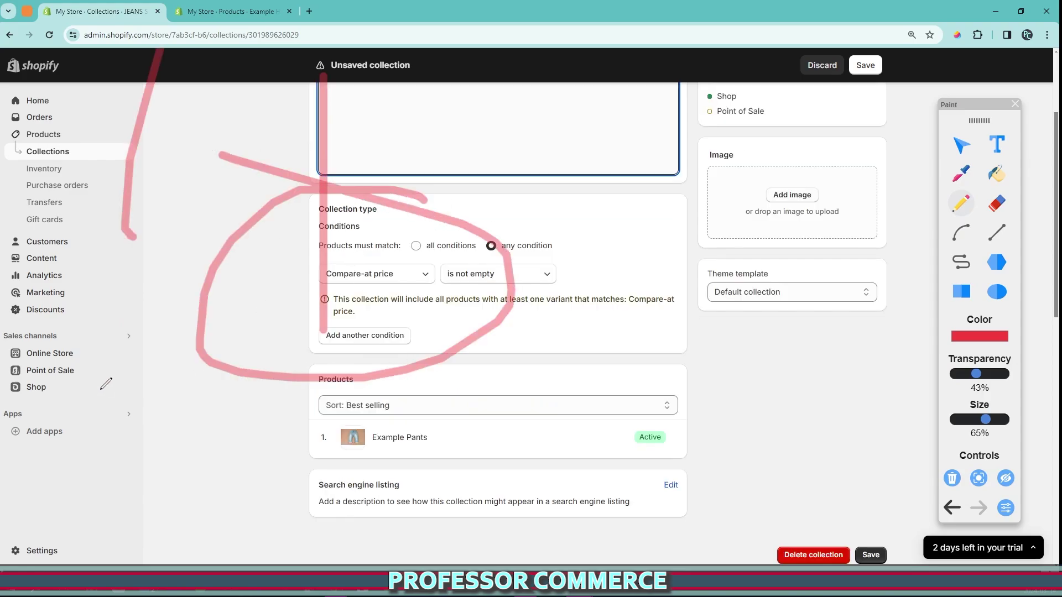
Draw a red arrow to the Example Pants product and freehand zigzag strokes across the title and description area
{"action": "left_click_drag", "start_coordinate": [102, 387], "coordinate": [316, 421]}
{"action": "left_click_drag", "start_coordinate": [290, 372], "coordinate": [396, 446]}
{"action": "left_click_drag", "start_coordinate": [310, 465], "coordinate": [390, 439]}
{"action": "scroll", "coordinate": [239, 480], "scroll_direction": "up", "scroll_amount": 3}
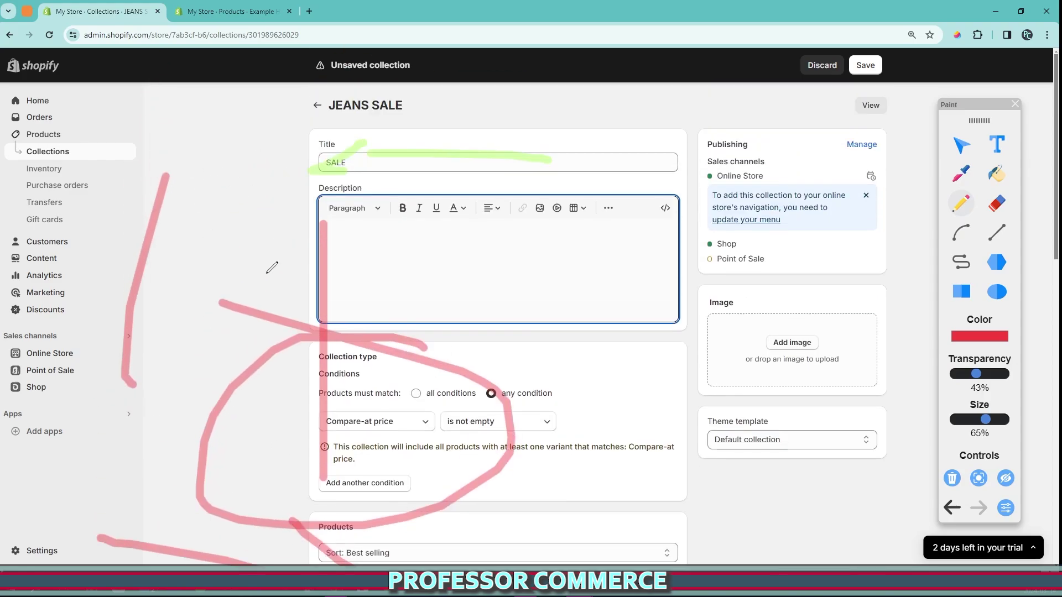
{"action": "mouse_move", "coordinate": [224, 285]}
{"action": "left_mouse_down"}
{"action": "mouse_move", "coordinate": [449, 242]}
{"action": "mouse_move", "coordinate": [700, 285]}
{"action": "mouse_move", "coordinate": [904, 239]}
{"action": "left_mouse_up"}
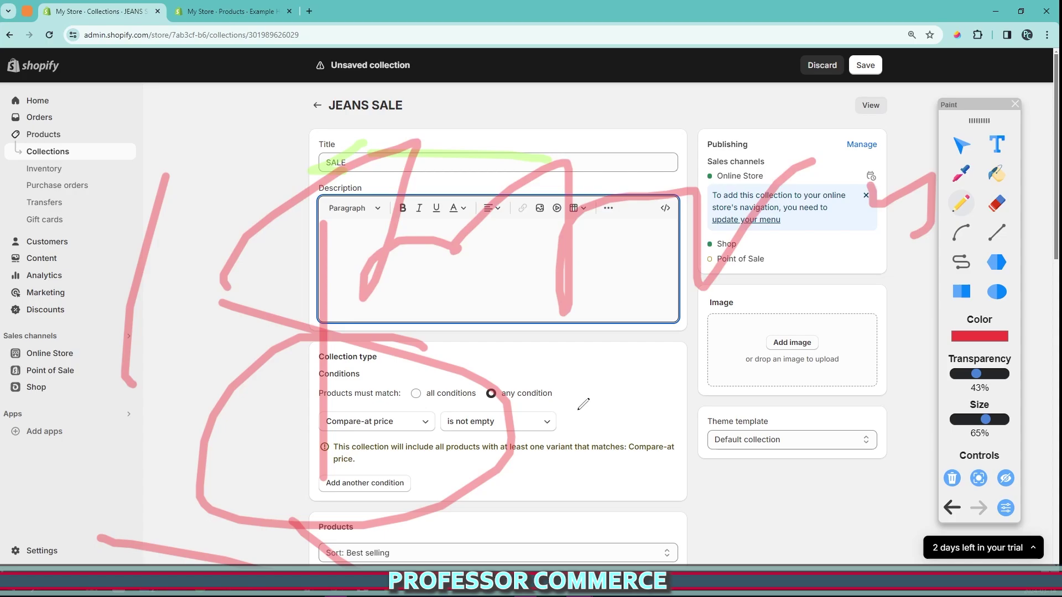
{"action": "mouse_move", "coordinate": [168, 255]}
{"action": "left_mouse_down"}
{"action": "mouse_move", "coordinate": [470, 163]}
{"action": "mouse_move", "coordinate": [760, 282]}
{"action": "left_mouse_up"}
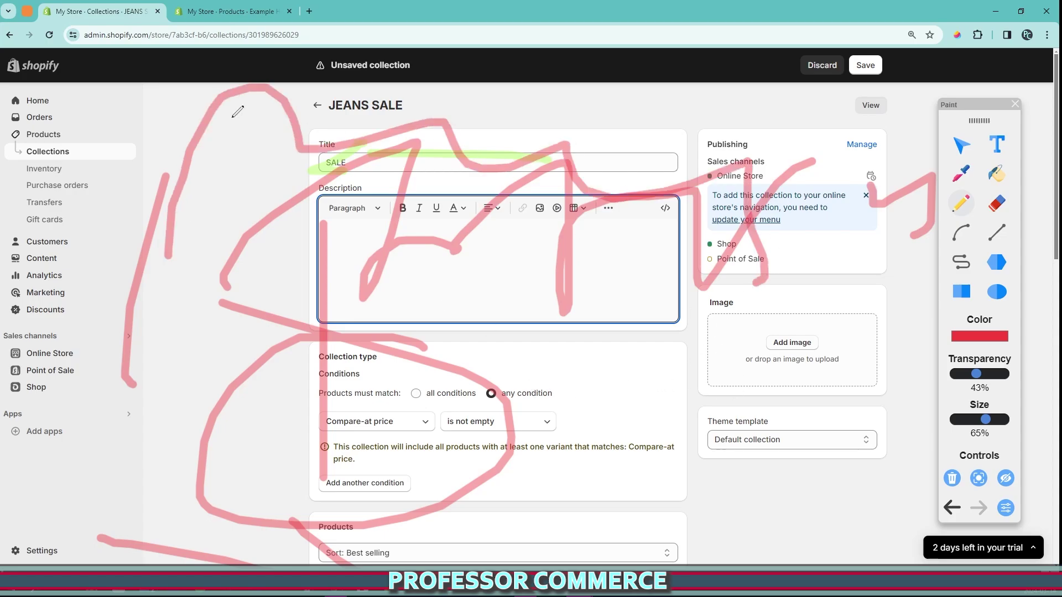
Outline the Conditions section and mark the matching options in red, and clear all annotations
{"action": "scroll", "coordinate": [411, 317], "scroll_direction": "down", "scroll_amount": 2}
{"action": "scroll", "coordinate": [411, 317], "scroll_direction": "down", "scroll_amount": 1}
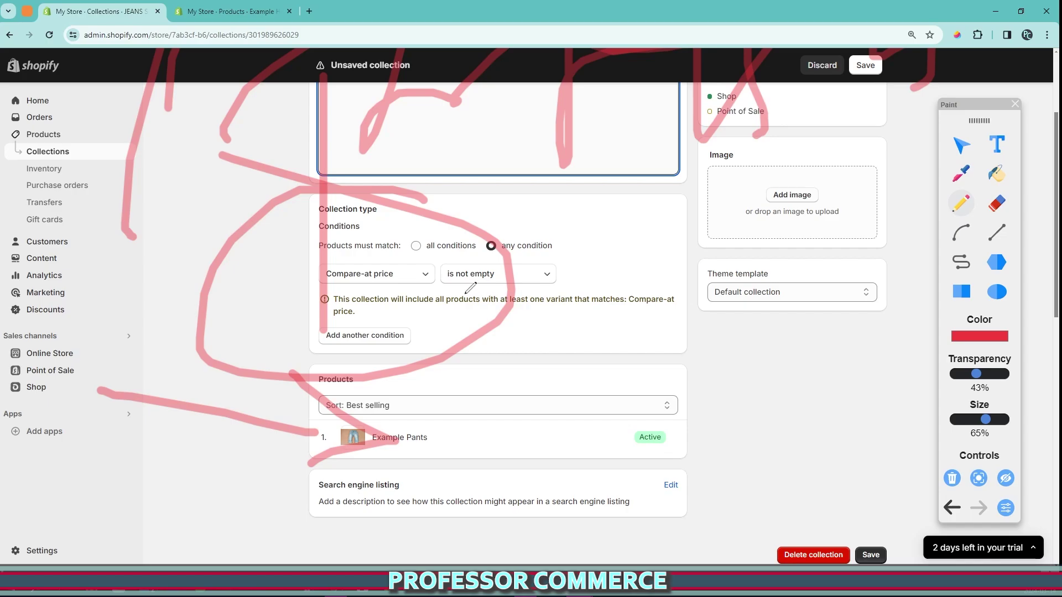
{"action": "mouse_move", "coordinate": [304, 209]}
{"action": "left_mouse_down"}
{"action": "mouse_move", "coordinate": [621, 218]}
{"action": "mouse_move", "coordinate": [296, 388]}
{"action": "mouse_move", "coordinate": [304, 158]}
{"action": "left_mouse_up"}
{"action": "mouse_move", "coordinate": [471, 233]}
{"action": "left_mouse_down"}
{"action": "mouse_move", "coordinate": [532, 177]}
{"action": "mouse_move", "coordinate": [524, 260]}
{"action": "mouse_move", "coordinate": [310, 252]}
{"action": "left_mouse_up"}
{"action": "left_click_drag", "start_coordinate": [397, 257], "coordinate": [293, 242]}
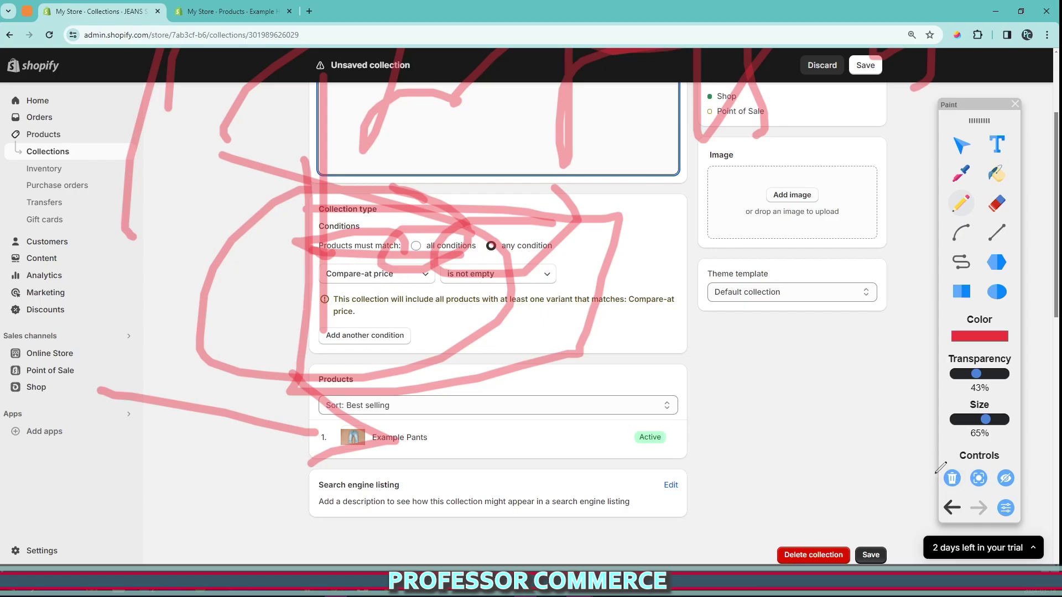
{"action": "left_click", "coordinate": [957, 481]}
Outline the Conditions section, compare-at price condition and Example Pants product in red, draw a large D shape beside them, and clear the markings
{"action": "mouse_move", "coordinate": [447, 307]}
{"action": "left_mouse_down"}
{"action": "mouse_move", "coordinate": [293, 227]}
{"action": "mouse_move", "coordinate": [526, 380]}
{"action": "mouse_move", "coordinate": [267, 151]}
{"action": "left_mouse_up"}
{"action": "mouse_move", "coordinate": [378, 287]}
{"action": "left_mouse_down"}
{"action": "mouse_move", "coordinate": [506, 235]}
{"action": "mouse_move", "coordinate": [476, 232]}
{"action": "left_mouse_up"}
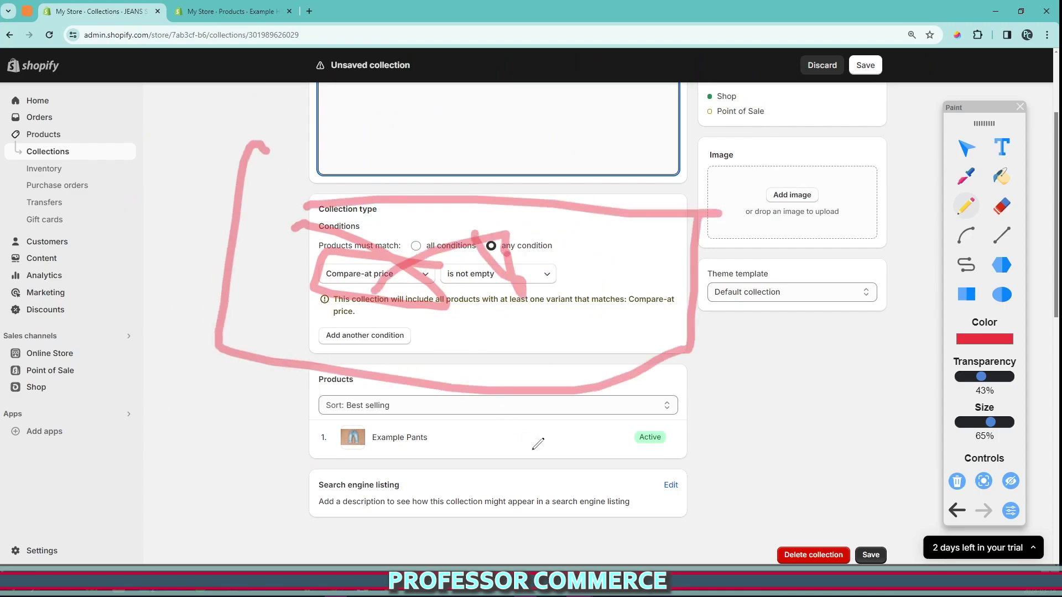
{"action": "left_click_drag", "start_coordinate": [372, 390], "coordinate": [423, 429]}
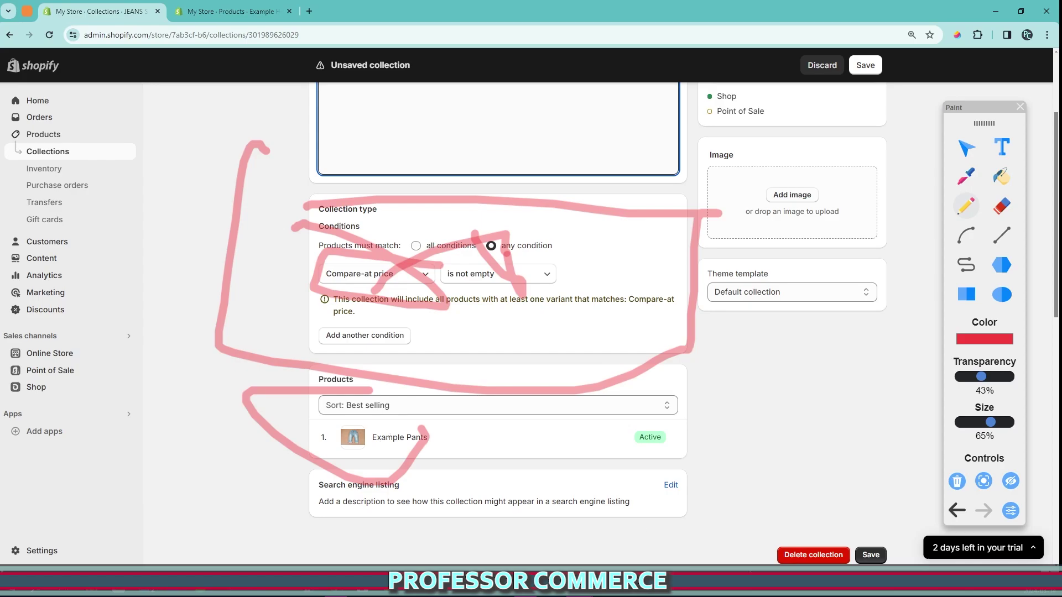
{"action": "mouse_move", "coordinate": [770, 330]}
{"action": "left_mouse_down"}
{"action": "mouse_move", "coordinate": [753, 415]}
{"action": "mouse_move", "coordinate": [775, 345]}
{"action": "left_mouse_up"}
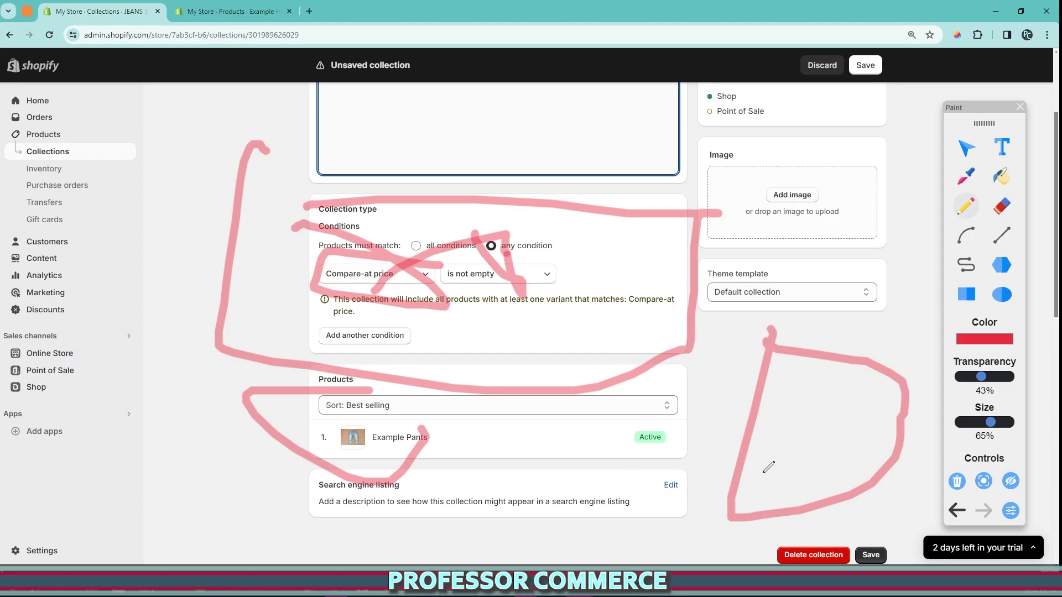
{"action": "key", "text": "Delete"}
{"action": "mouse_move", "coordinate": [317, 252]}
{"action": "left_mouse_down"}
{"action": "mouse_move", "coordinate": [238, 279]}
{"action": "mouse_move", "coordinate": [413, 312]}
{"action": "left_mouse_up"}
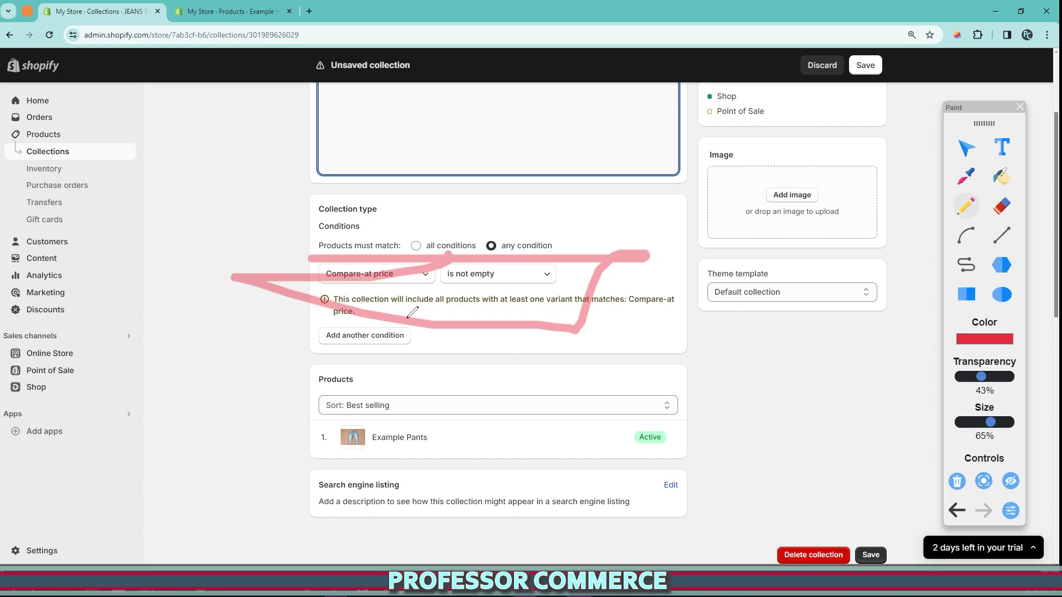
{"action": "key", "text": "Delete"}
View the fields available for the compare-at price condition and look back over the collection's title, conditions and products
{"action": "left_click", "coordinate": [967, 148]}
{"action": "left_click", "coordinate": [428, 275]}
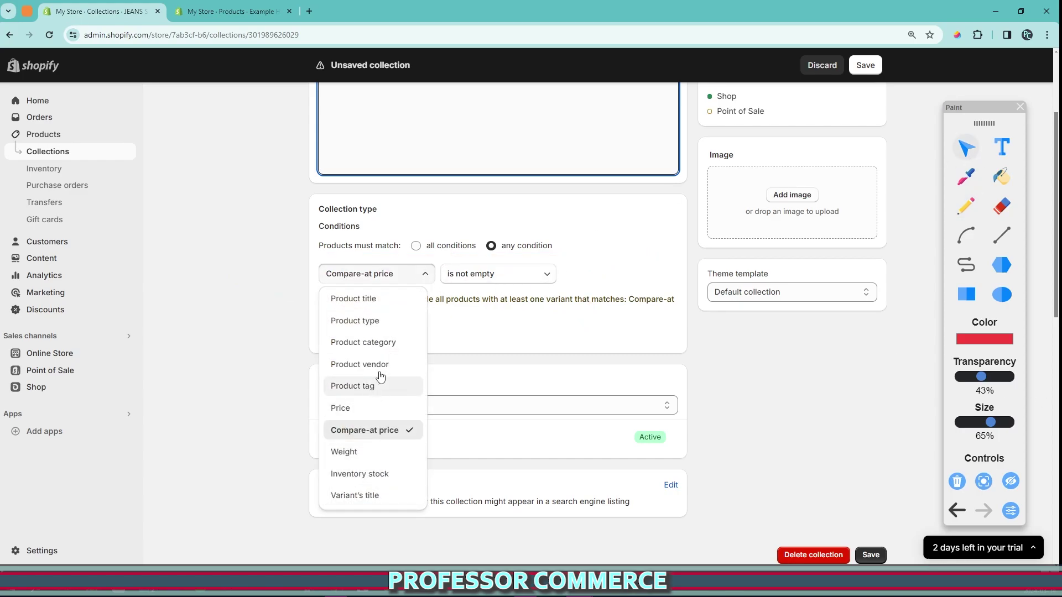
{"action": "left_click", "coordinate": [479, 320]}
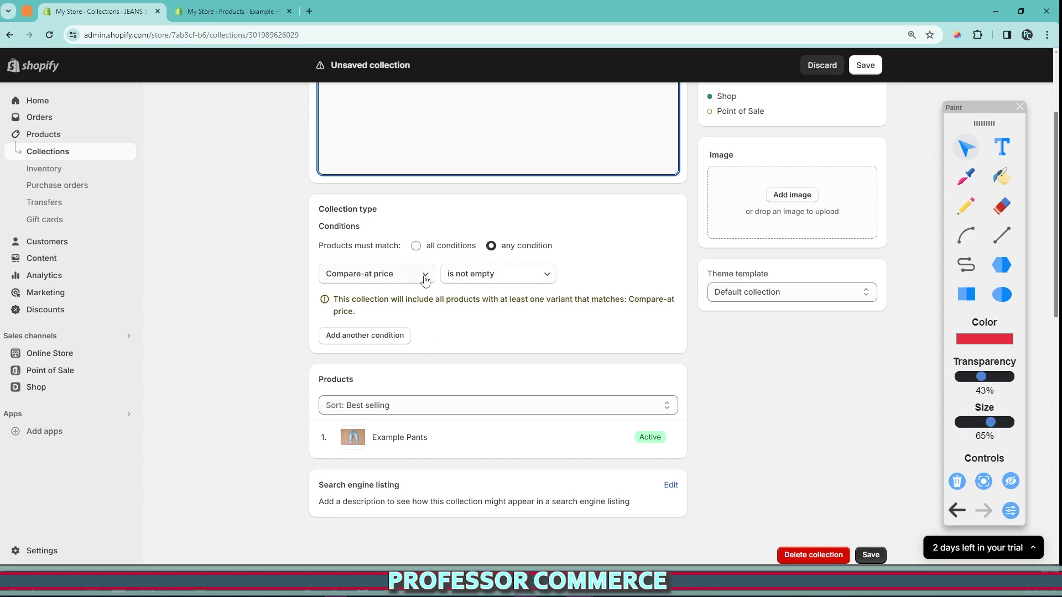
{"action": "scroll", "coordinate": [470, 238], "scroll_direction": "up", "scroll_amount": 3}
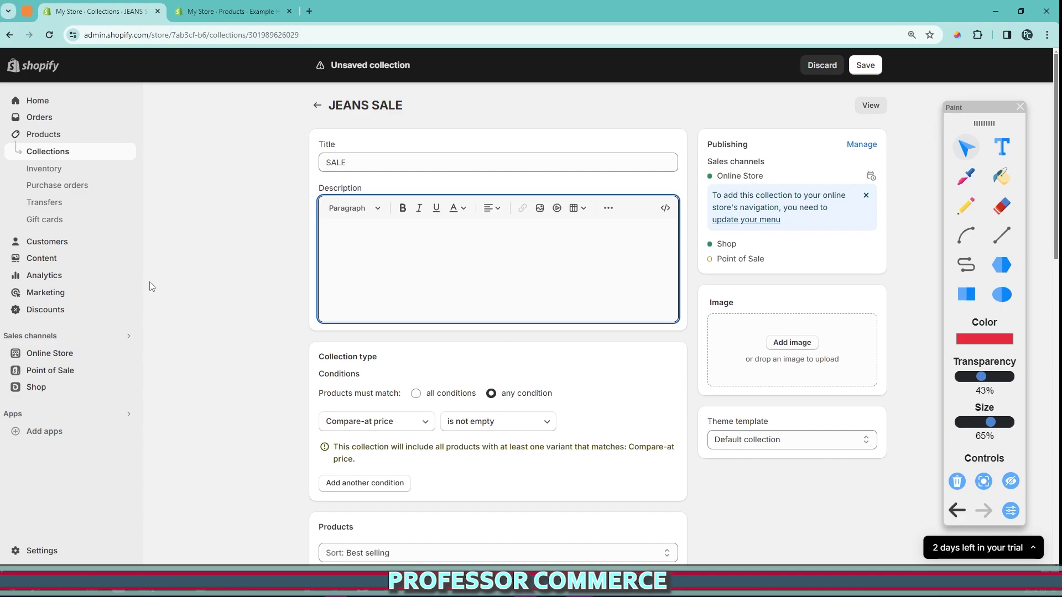
{"action": "middle_click", "coordinate": [210, 290]}
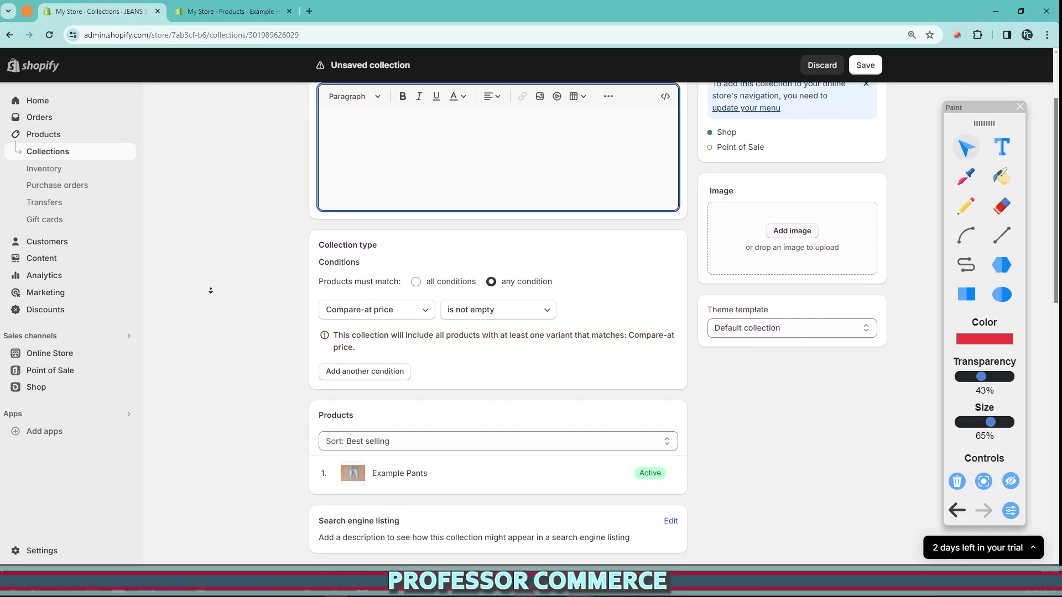